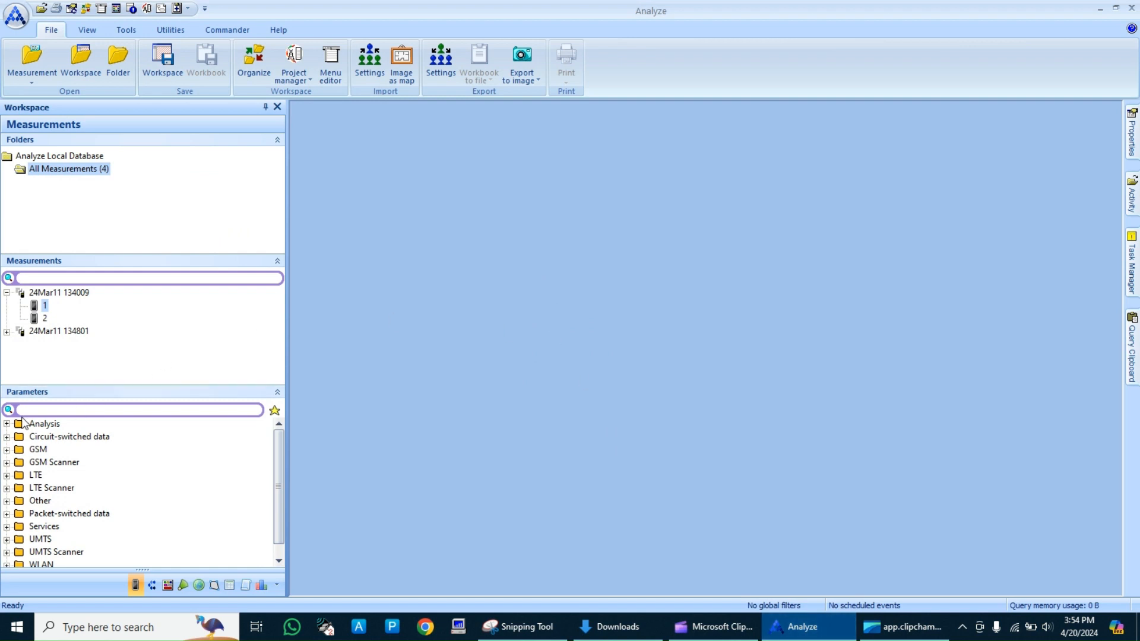
Search the parameter list for RSCP with device 1 of measurement 24Mar11 134009 selected.
mouse_move(44, 309)
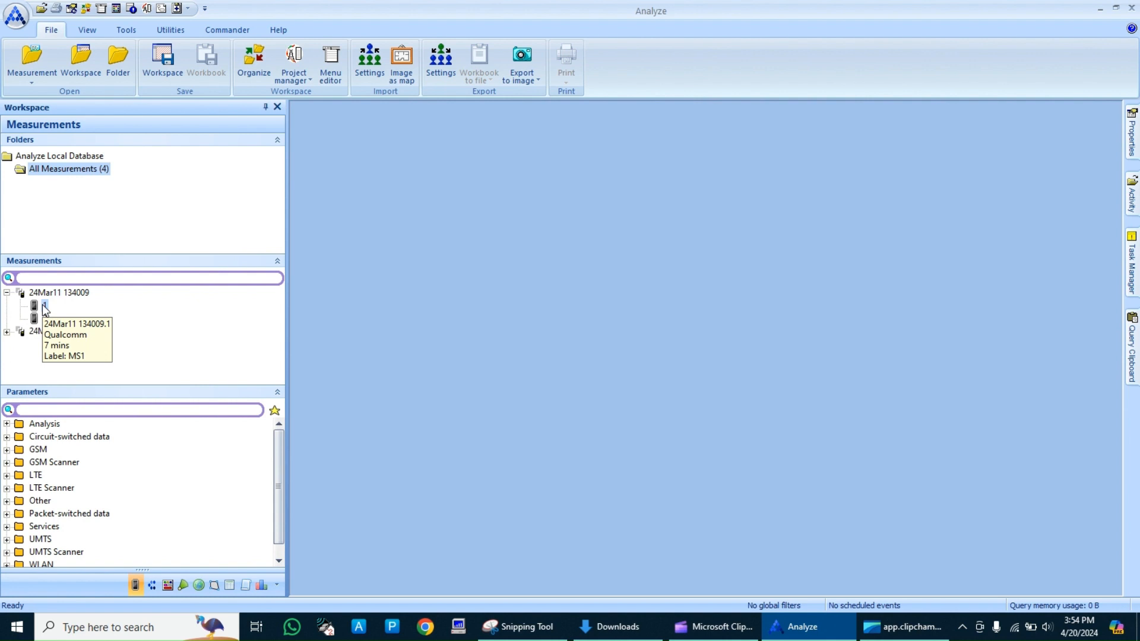
click(70, 406)
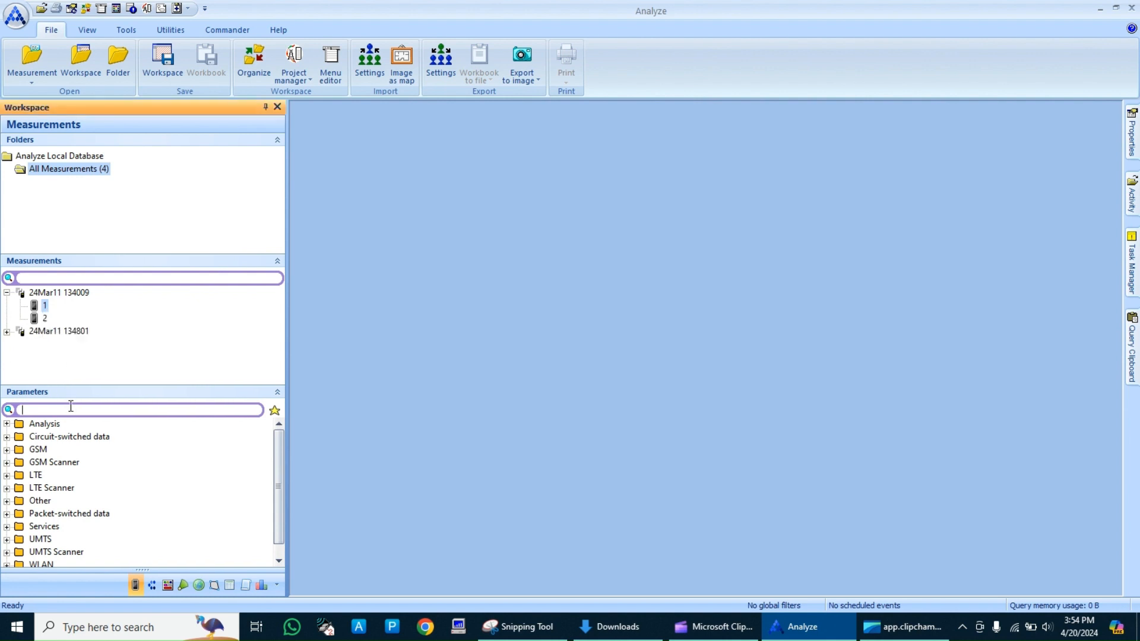
text(RSCP)
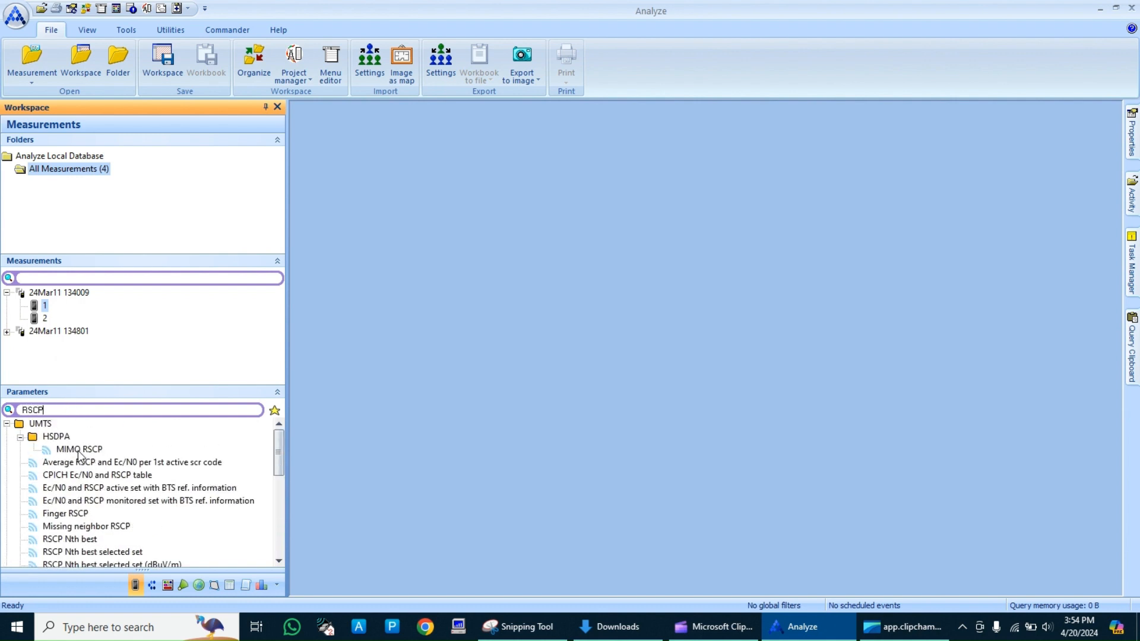
Open ungrouped statistics for the RSCP Nth best parameter, accepting the filter N = 1.
click(89, 543)
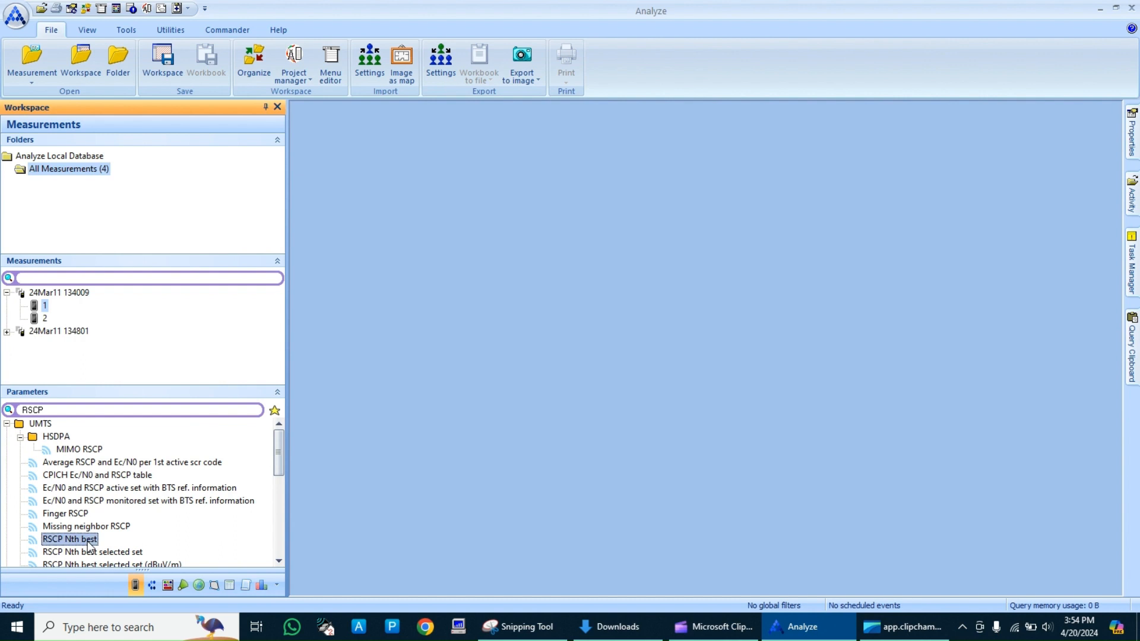
right_click(89, 545)
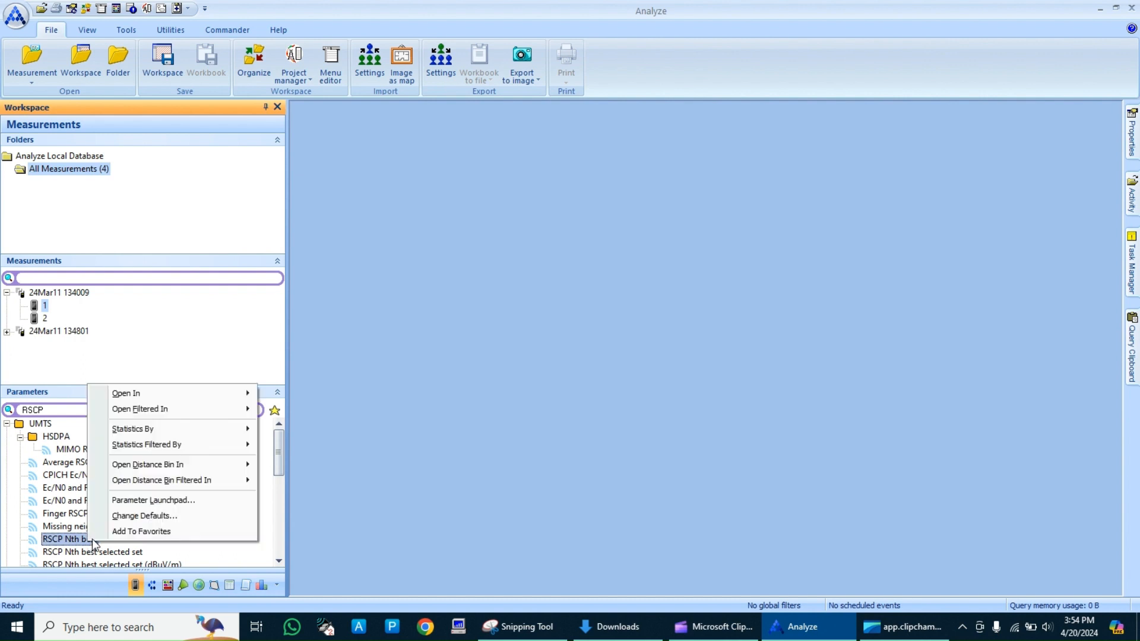
mouse_move(227, 438)
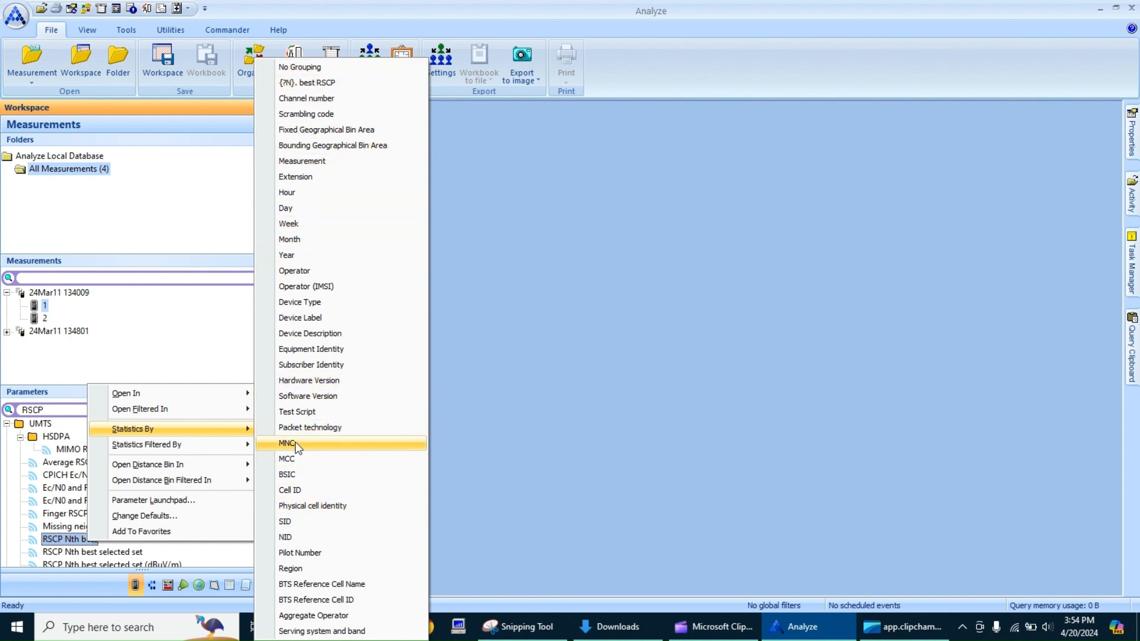
click(343, 76)
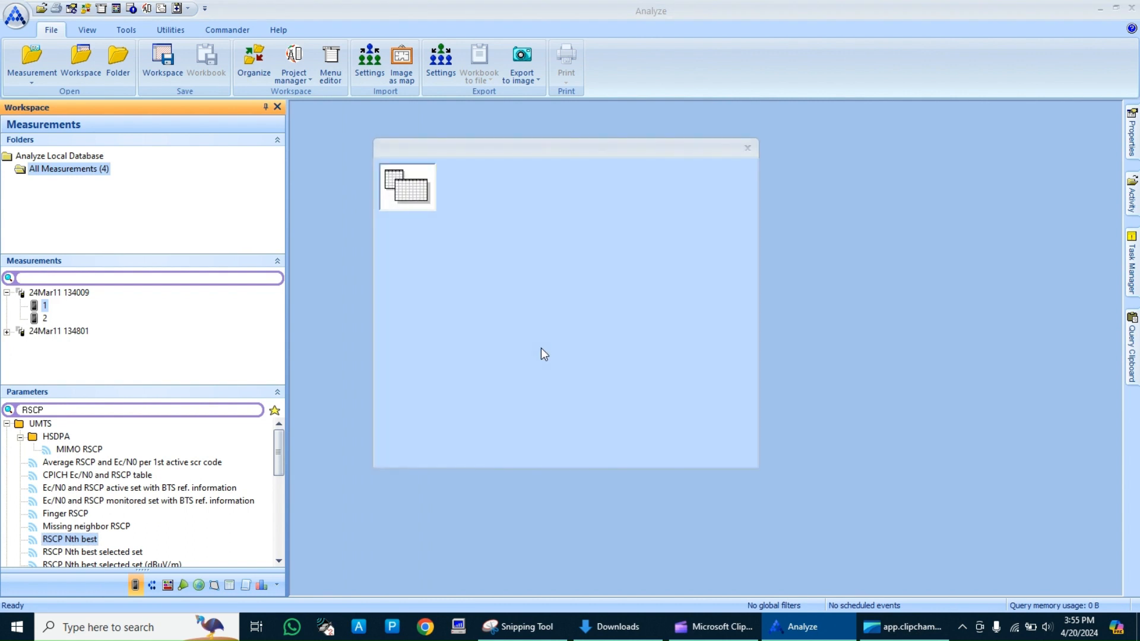
click(668, 455)
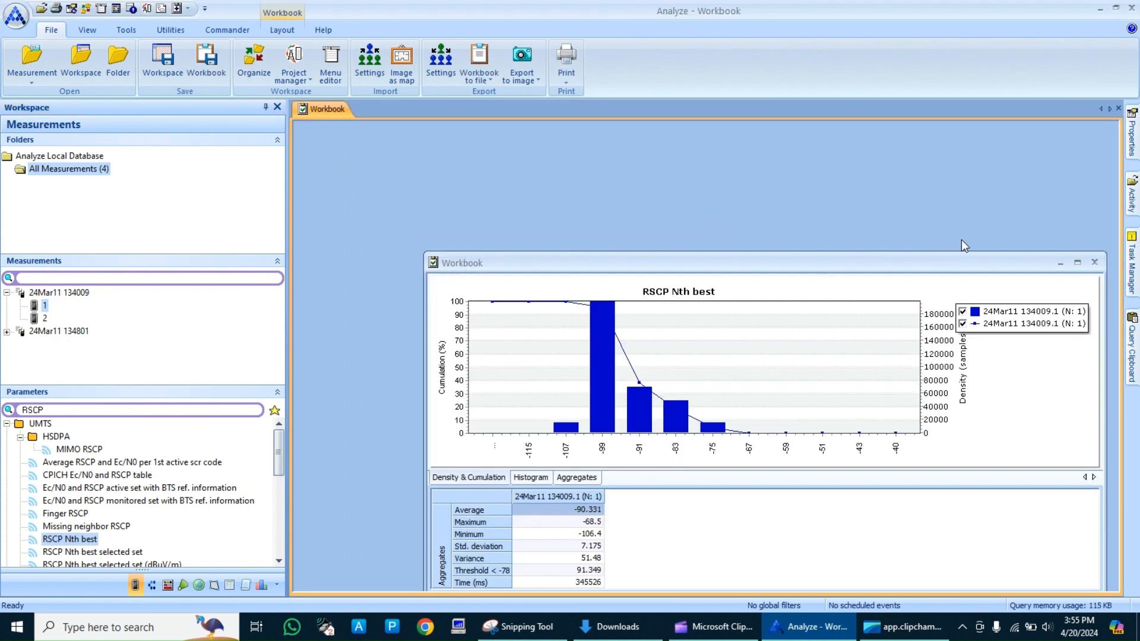
Maximize the statistics workbook and view its Histogram and Aggregates charts, returning to Density & Cumulation.
click(1078, 263)
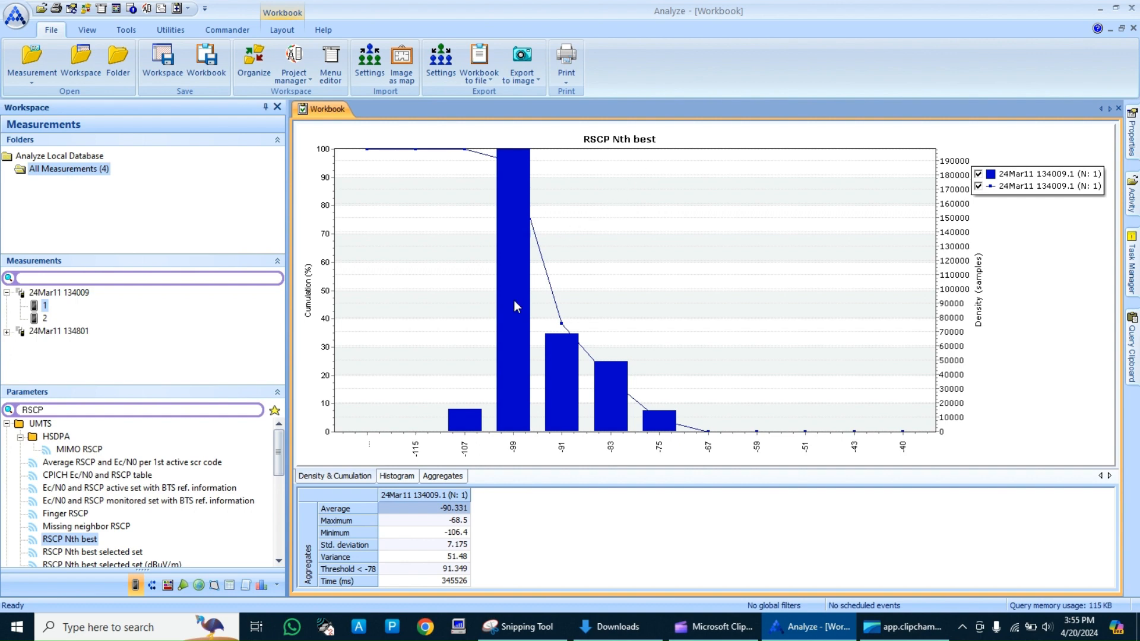
click(403, 479)
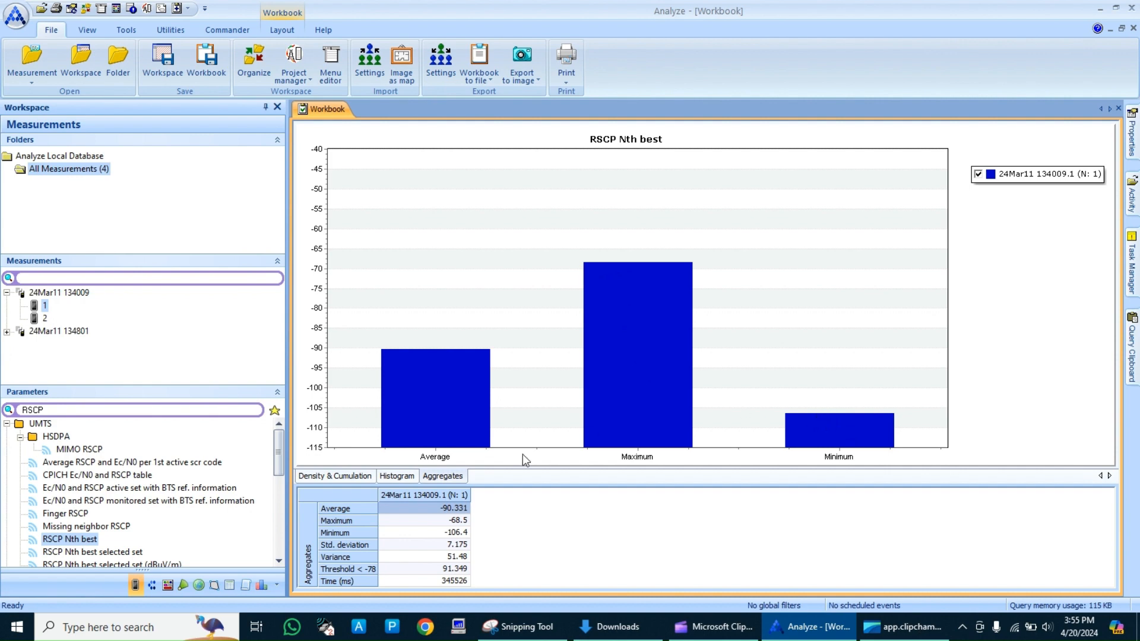
click(333, 476)
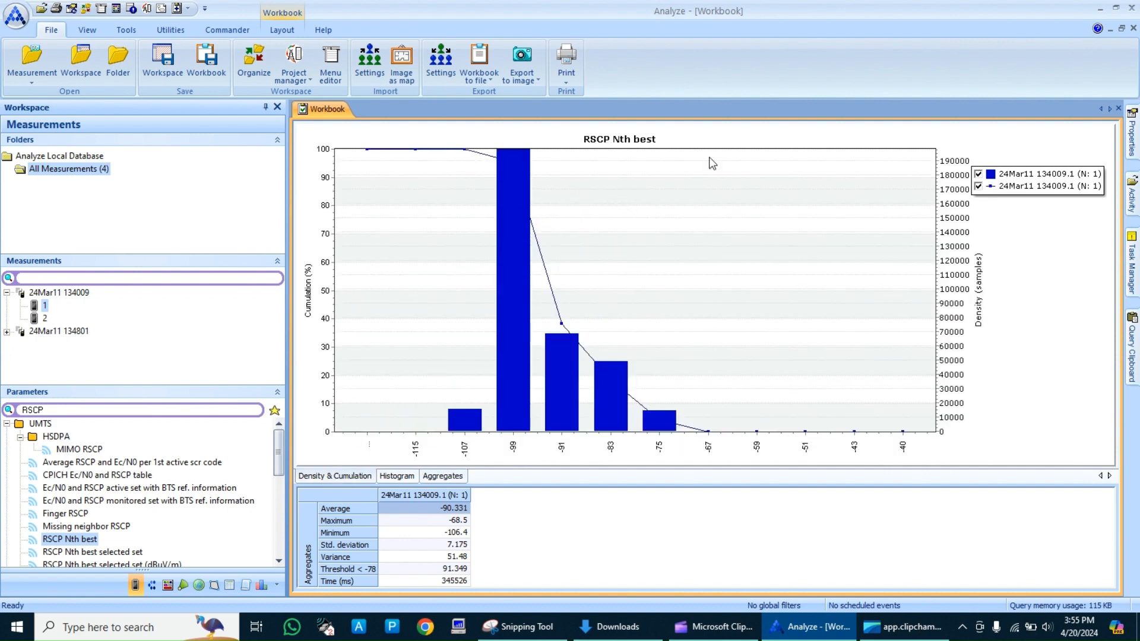
Open RSCP Nth best statistics grouped by {?N}. best RSCP with the filter N = 1.
right_click(96, 530)
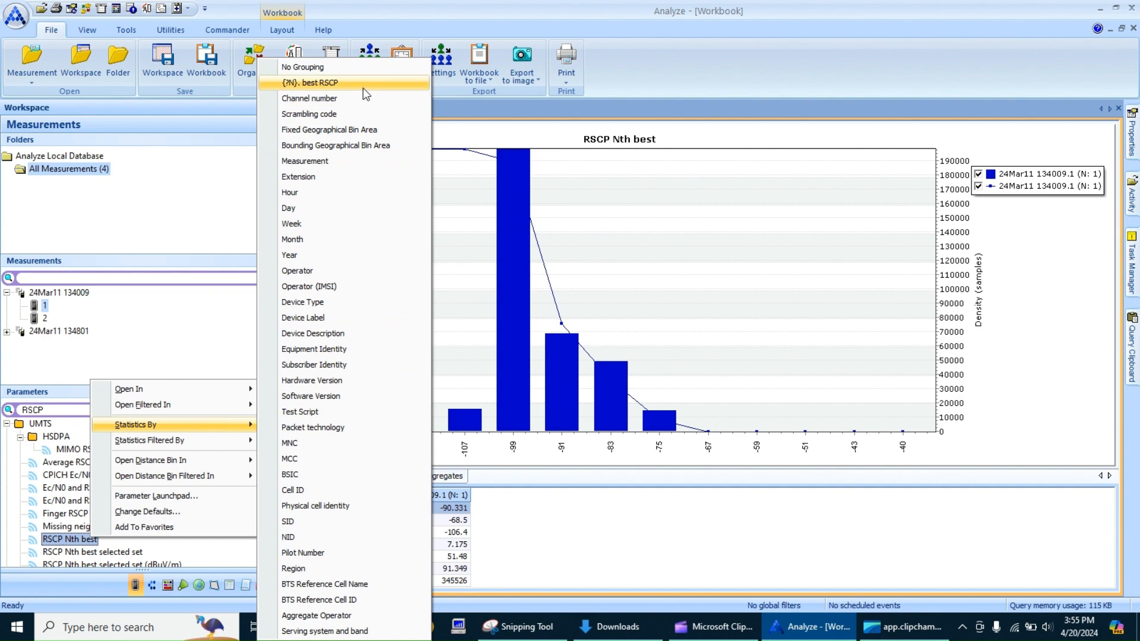
click(362, 83)
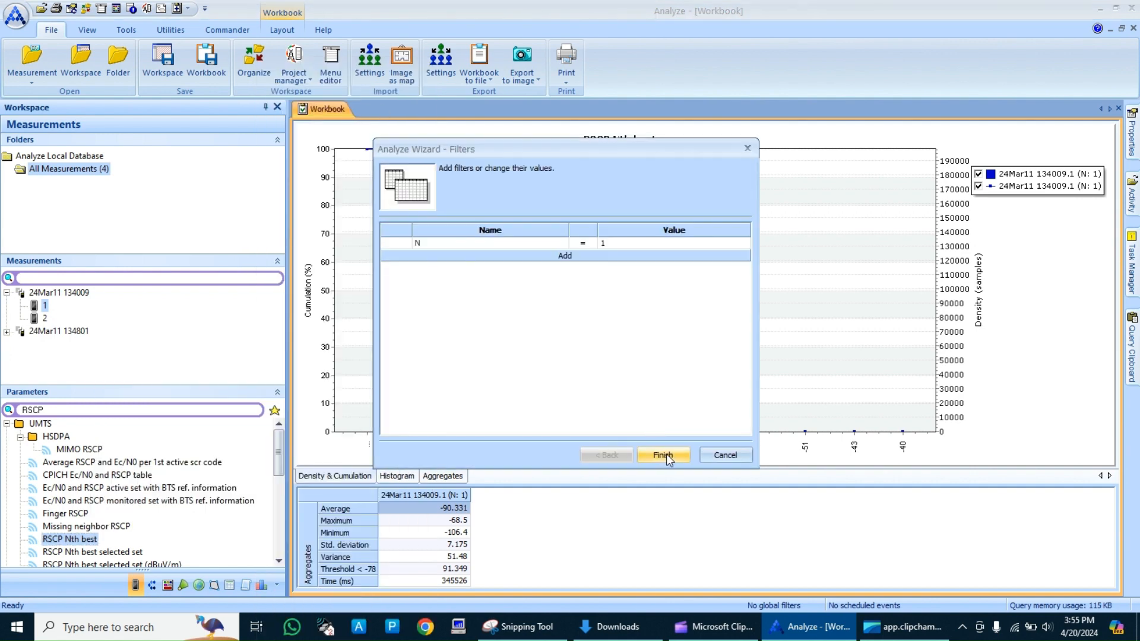
click(663, 455)
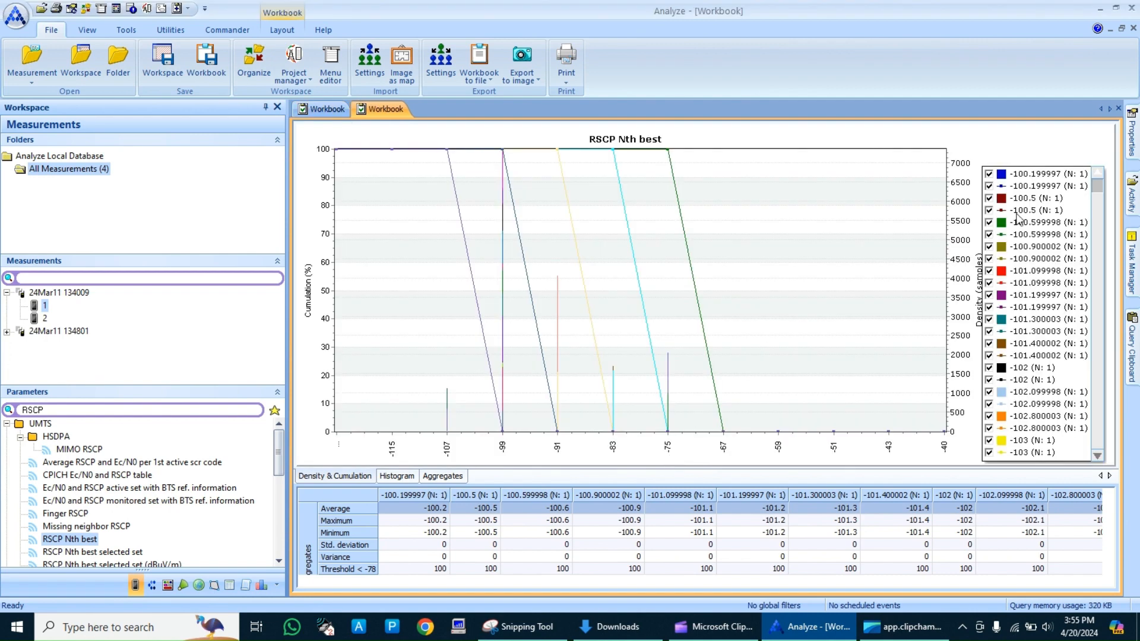
Examine the legend and the aggregates table, down to the Time (ms) row, in the best RSCP statistics workbook.
click(1048, 177)
scroll(830, 560, down, 1)
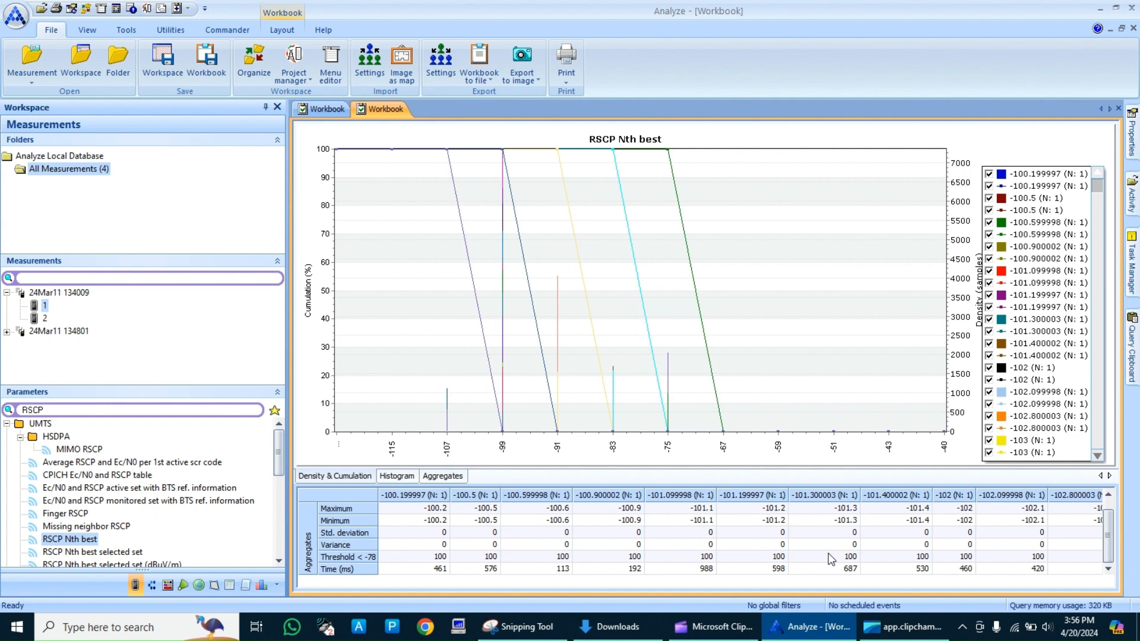
scroll(831, 559, up, 1)
scroll(831, 559, down, 1)
scroll(831, 560, up, 1)
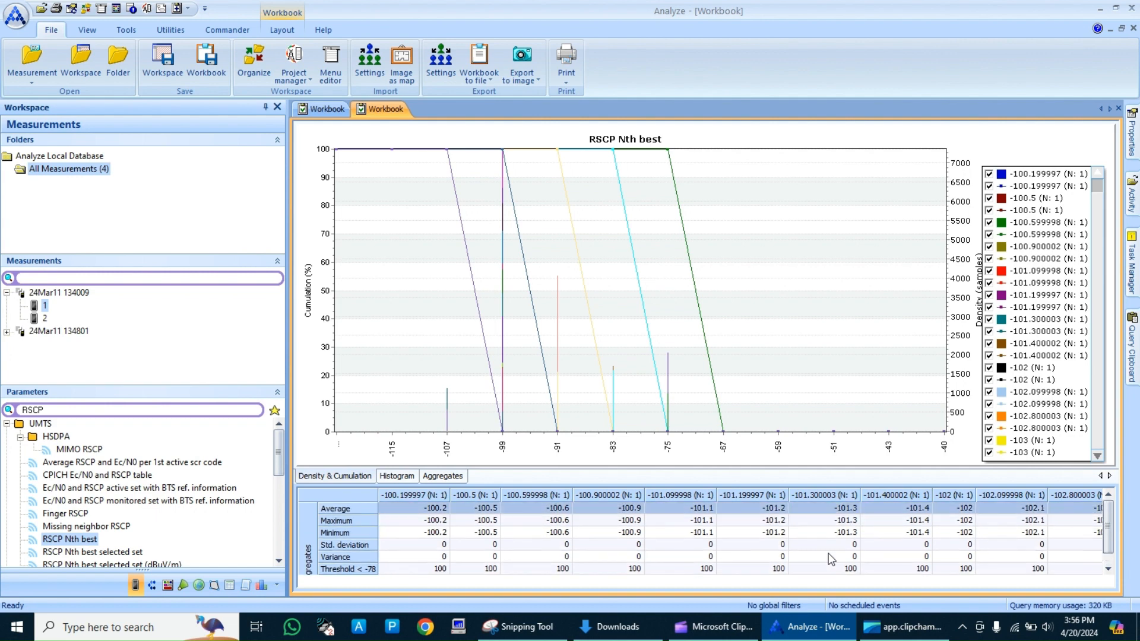
scroll(830, 560, down, 1)
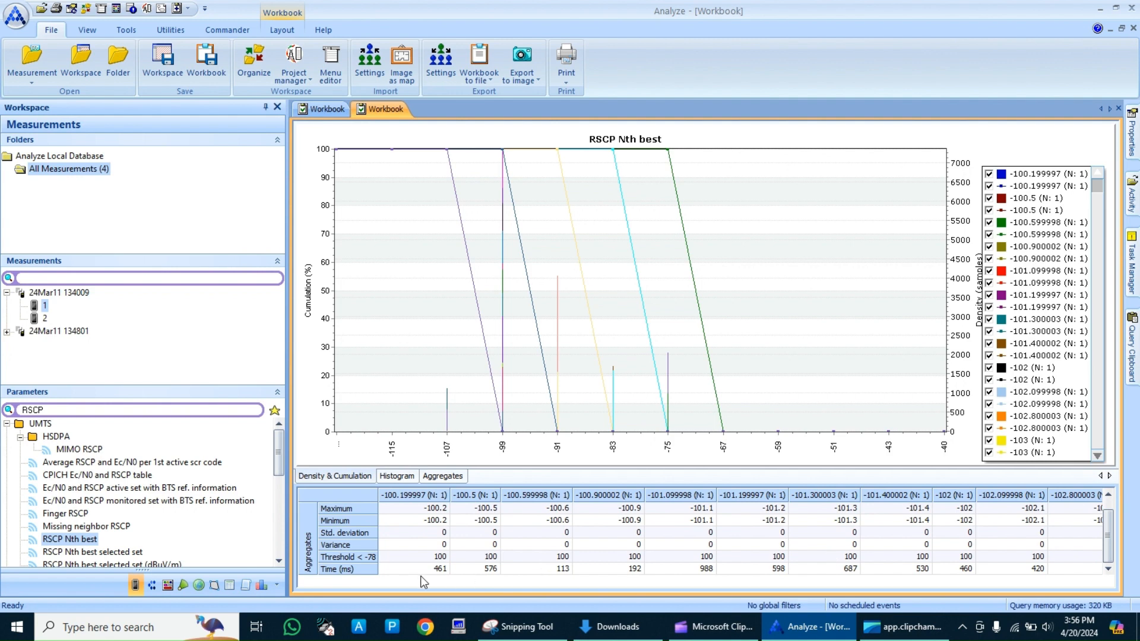
scroll(714, 527, up, 1)
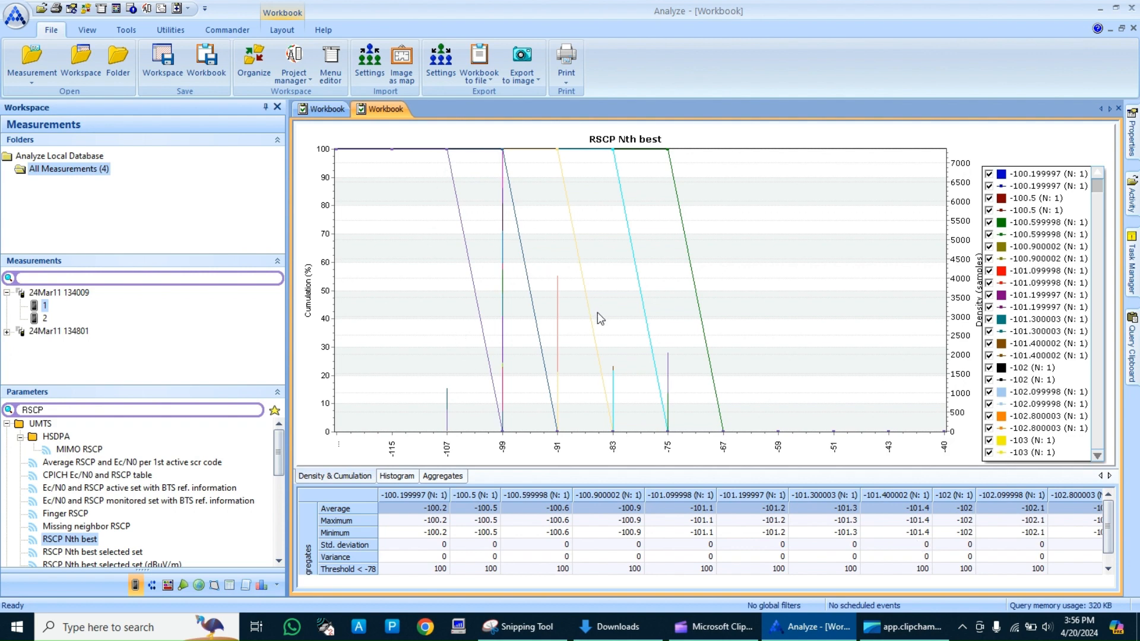
Open RSCP Nth best statistics grouped by Channel number, accepting the default wizard filter.
right_click(85, 540)
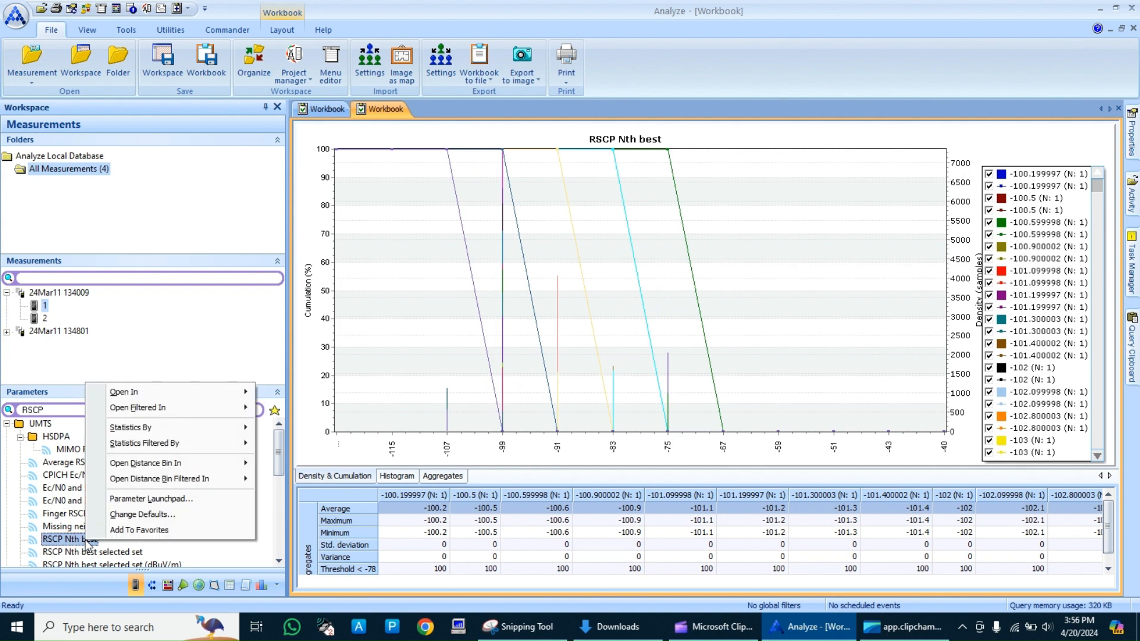
mouse_move(241, 433)
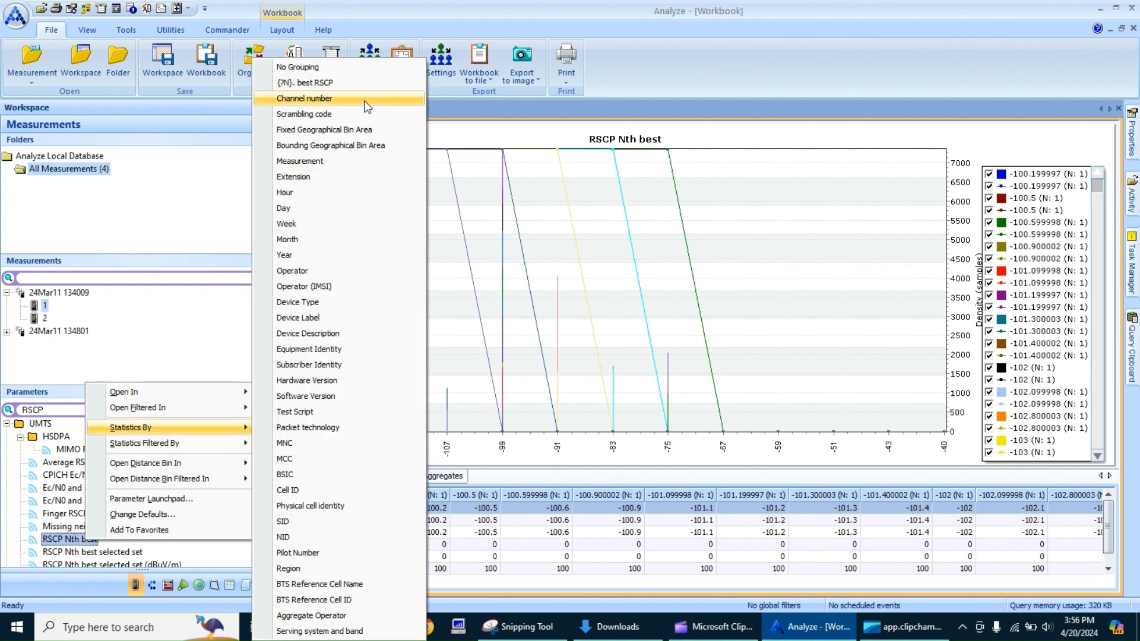
click(304, 99)
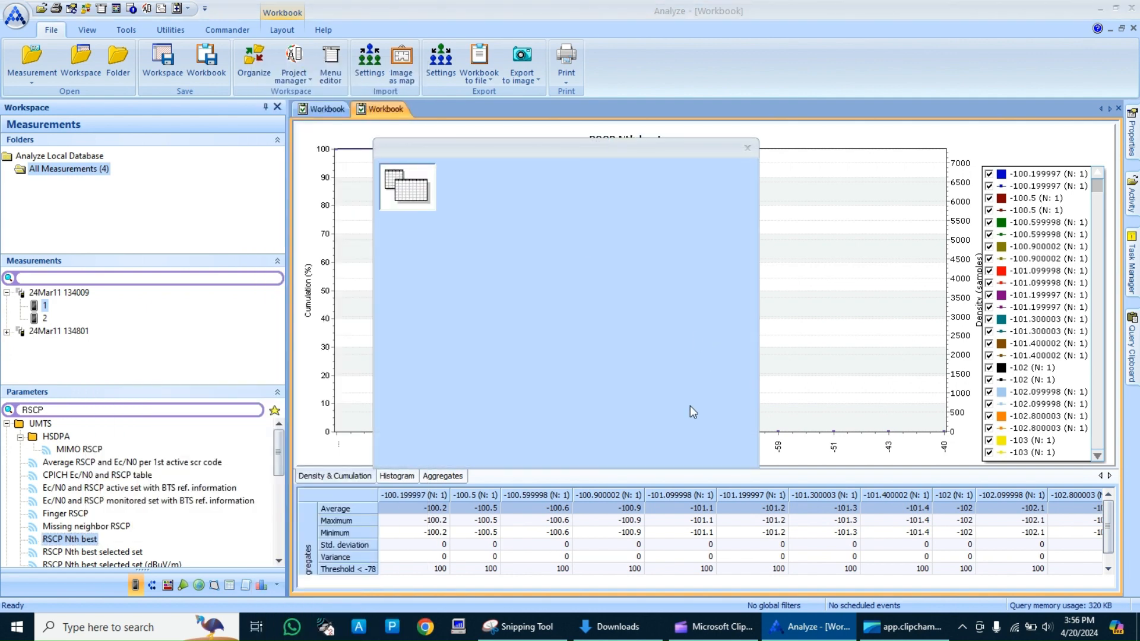
click(663, 455)
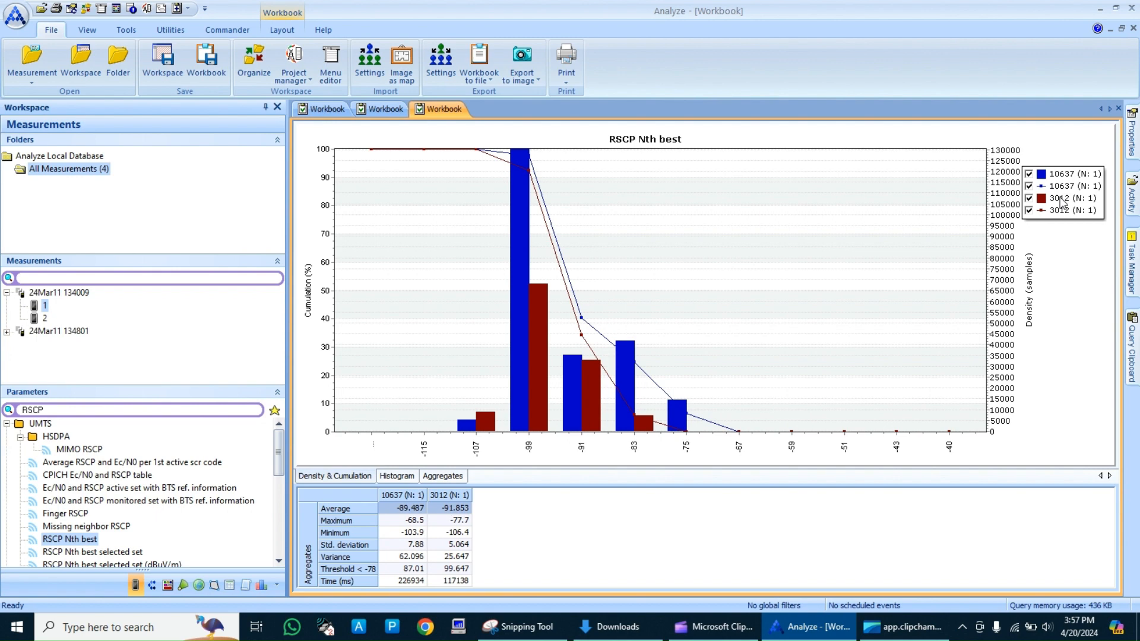
Open RSCP Nth best statistics grouped by Scrambling code with the filter N = 1.
right_click(93, 541)
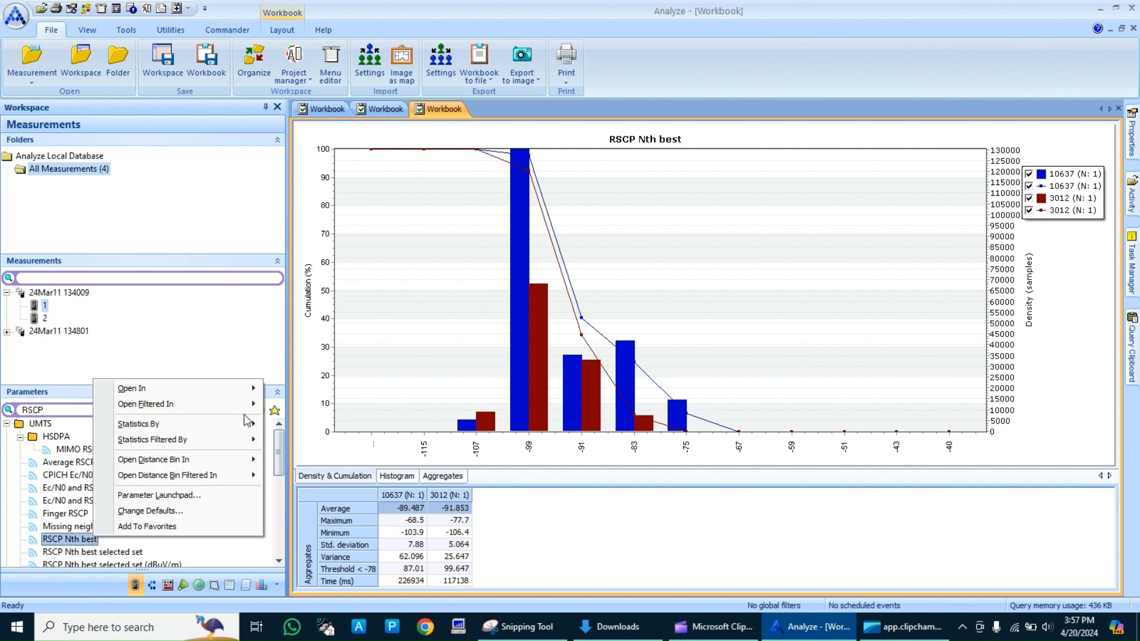
mouse_move(248, 422)
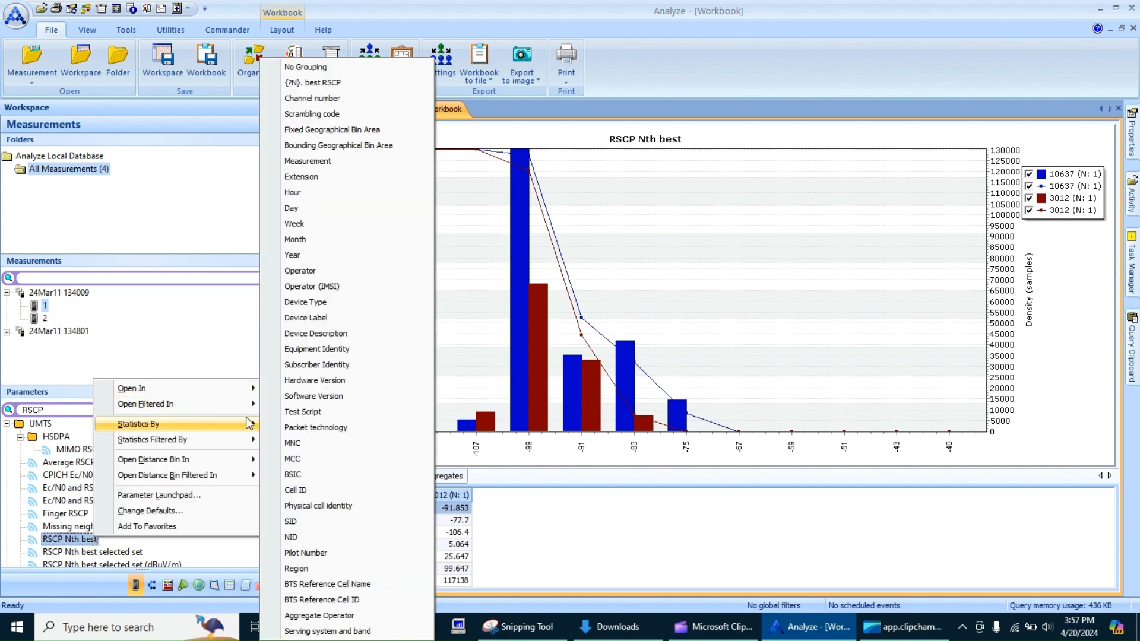
click(358, 116)
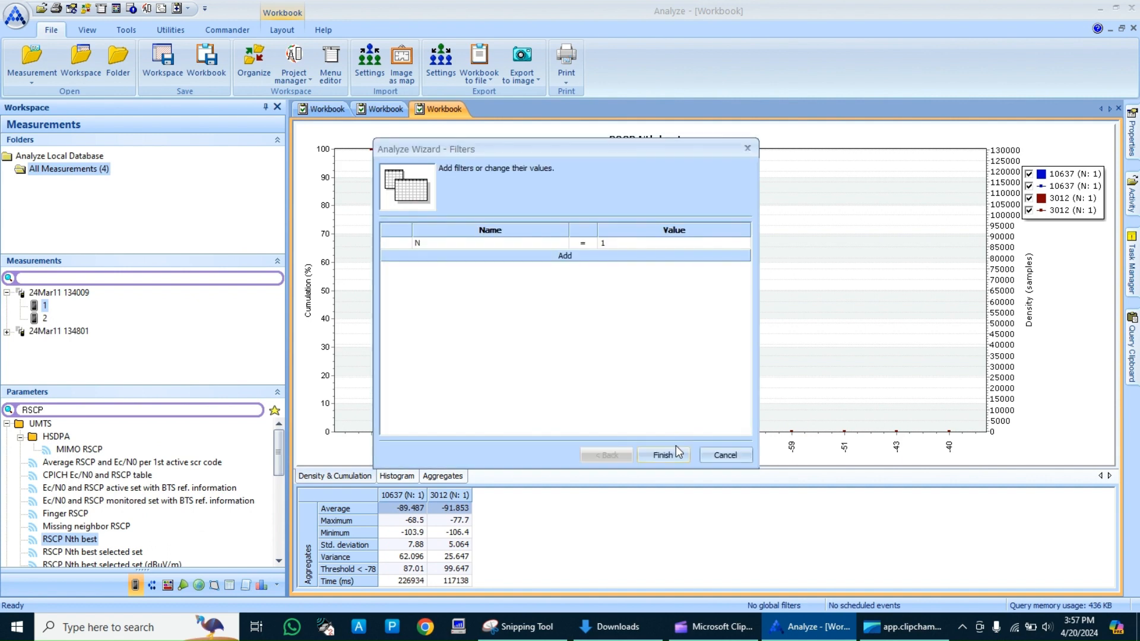
click(663, 455)
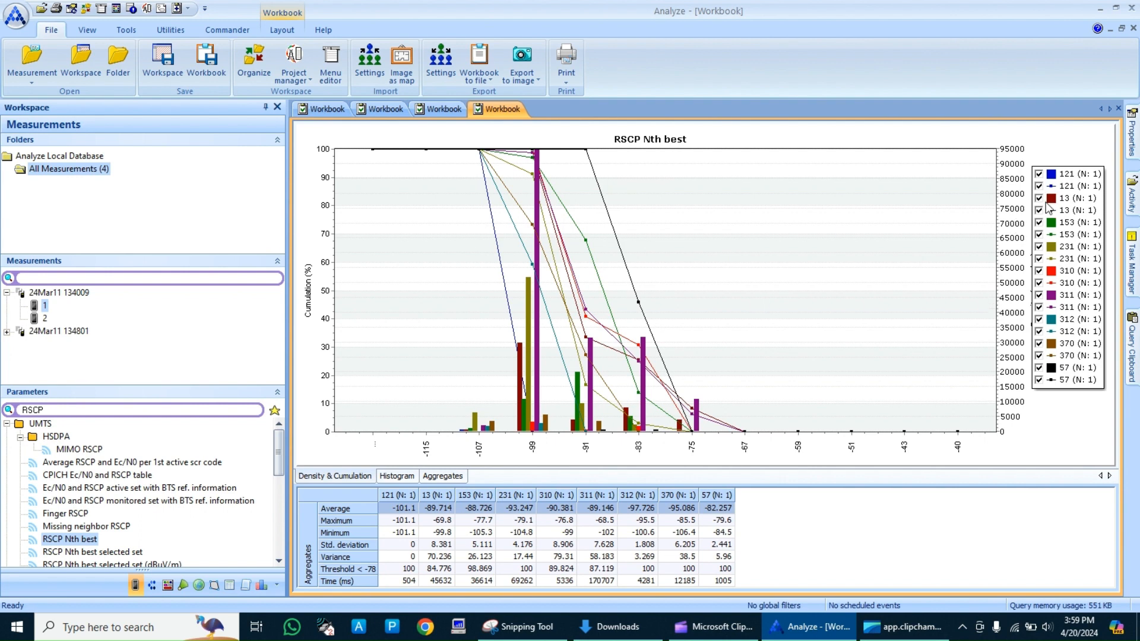
Try to open RSCP Nth best statistics grouped by Fixed Geographical Bin Area, leaving the area set to <None>.
right_click(92, 539)
mouse_move(224, 427)
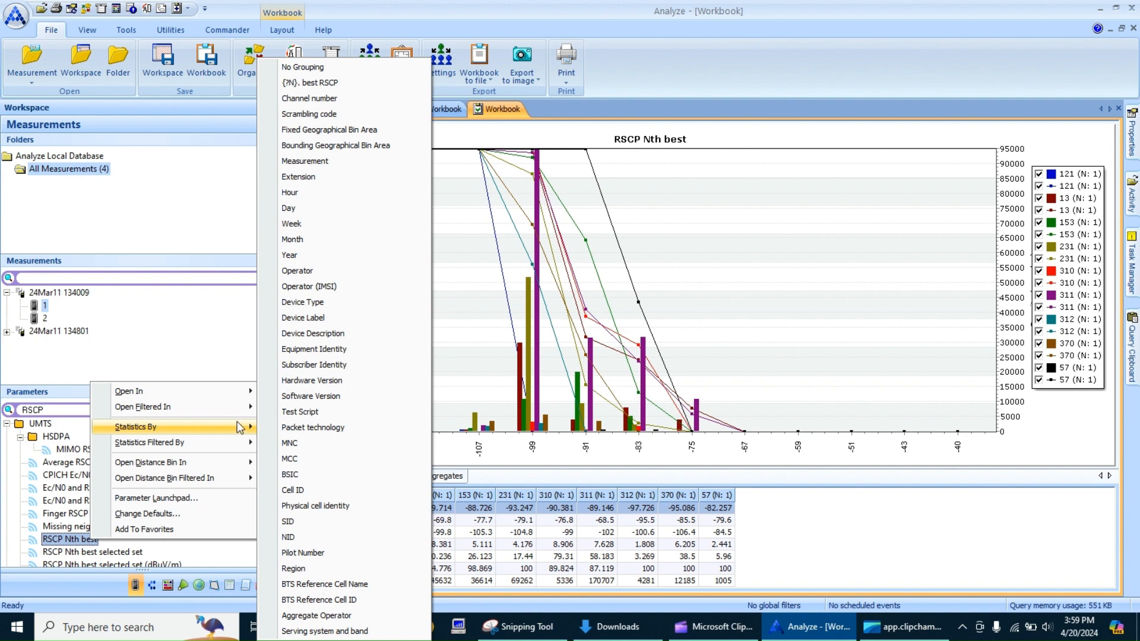
click(356, 132)
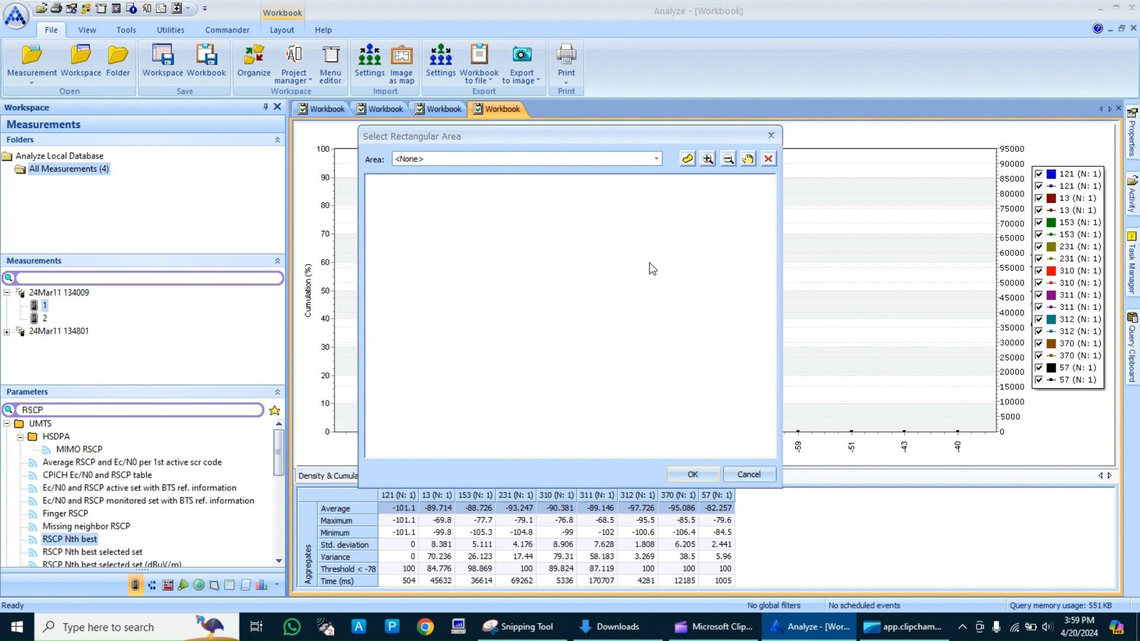
click(655, 159)
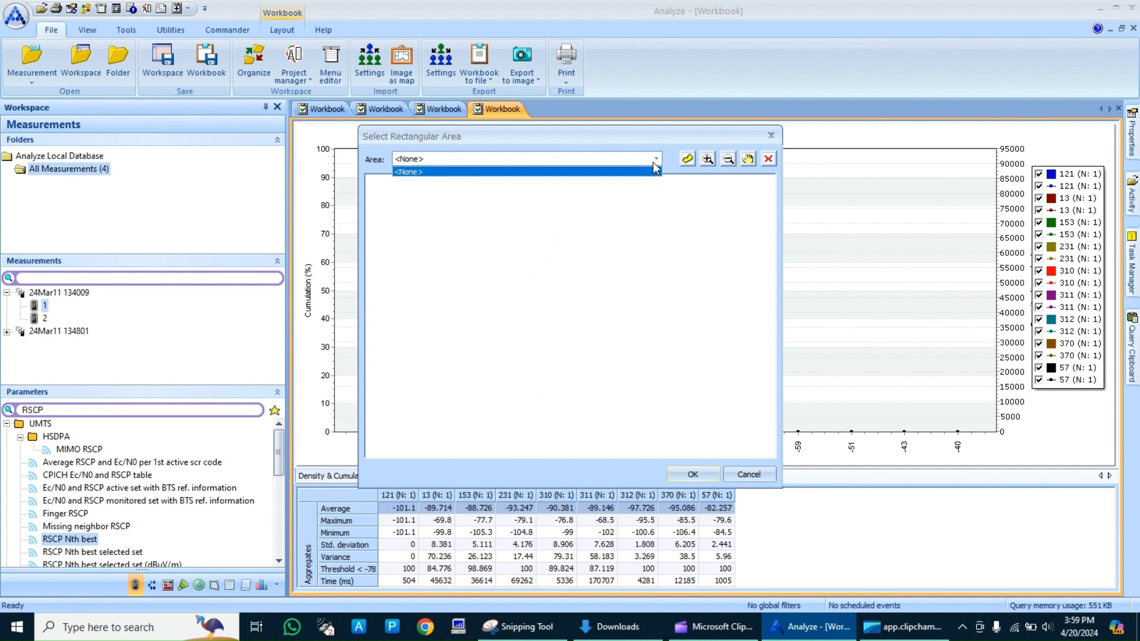
click(655, 161)
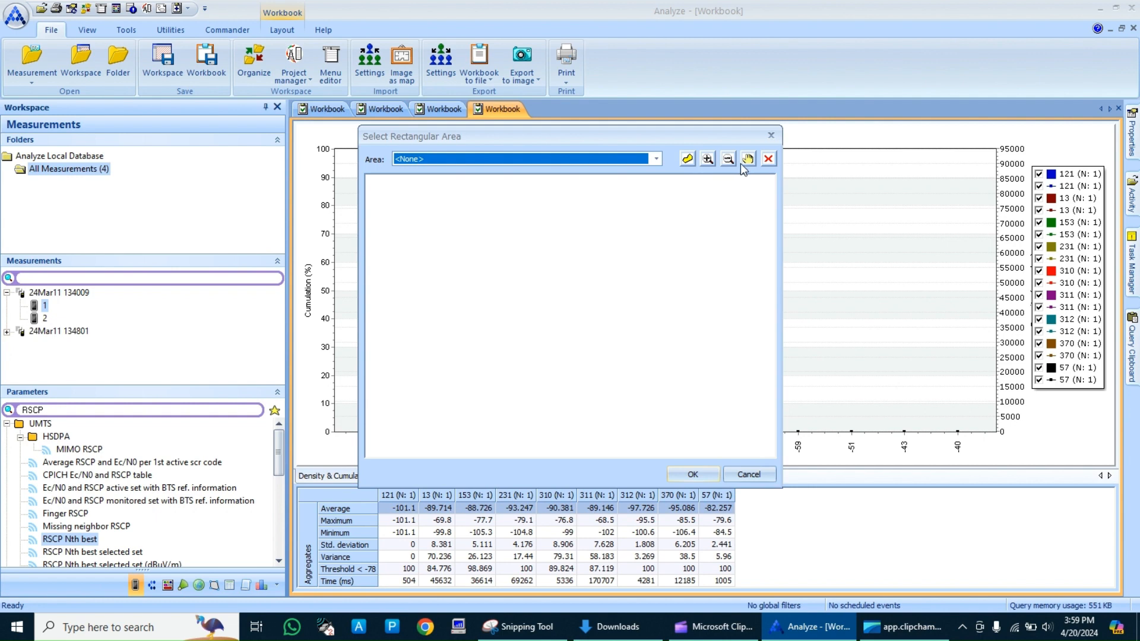
click(693, 474)
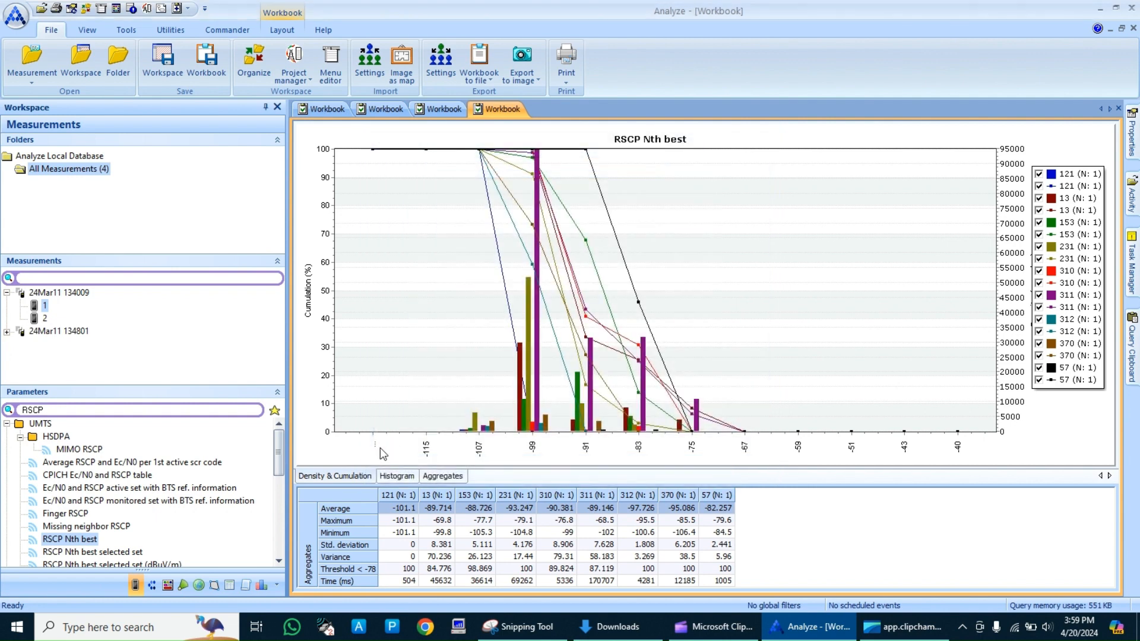
Open RSCP Nth best statistics grouped by Measurement, accepting the default wizard filter.
right_click(67, 537)
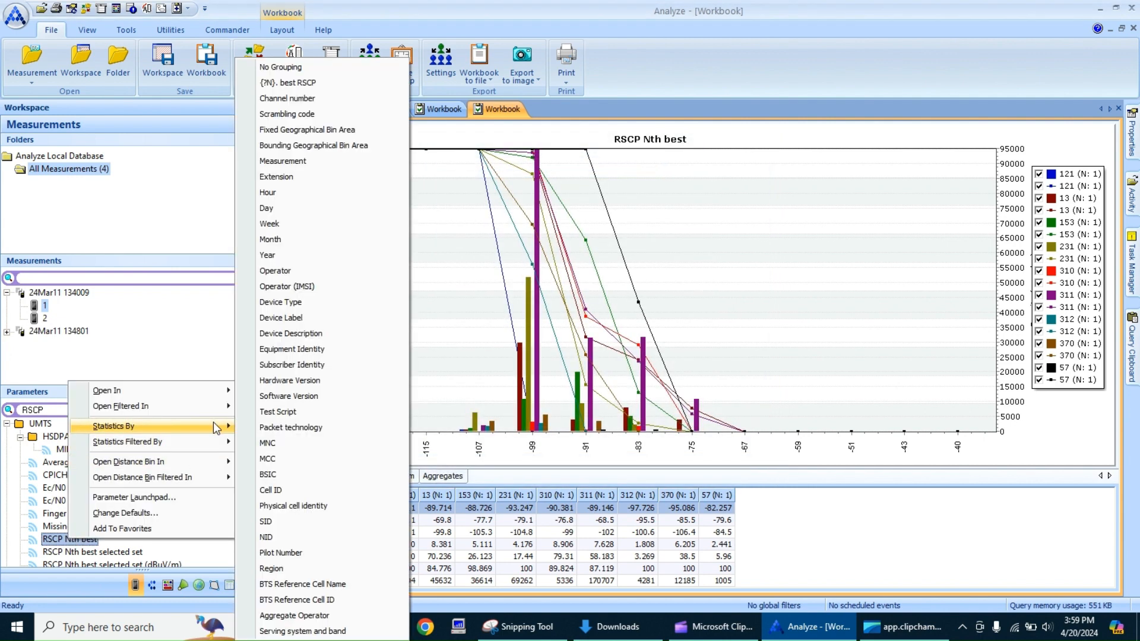
click(303, 163)
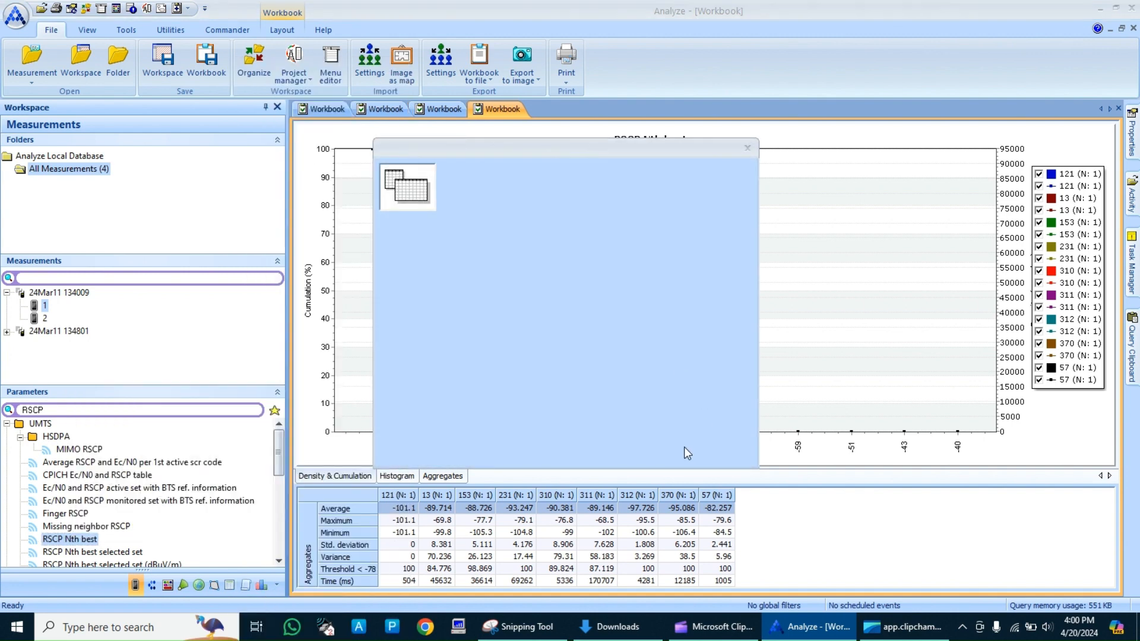
click(669, 450)
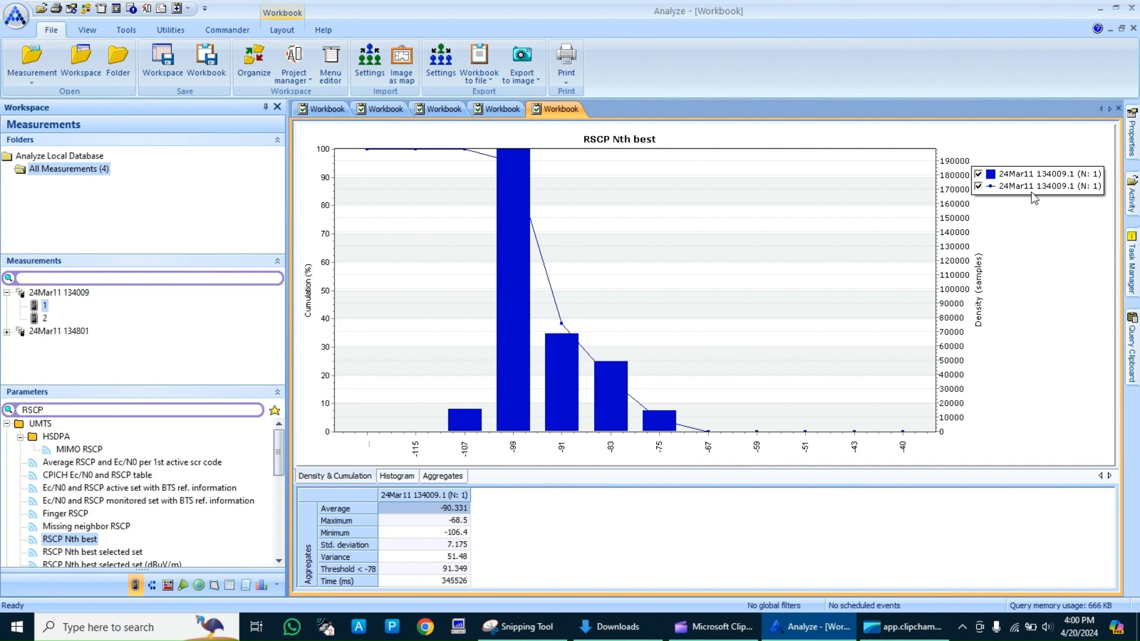
Open RSCP Nth best statistics grouped by Extension for device 1, accepting the default wizard filter.
right_click(93, 542)
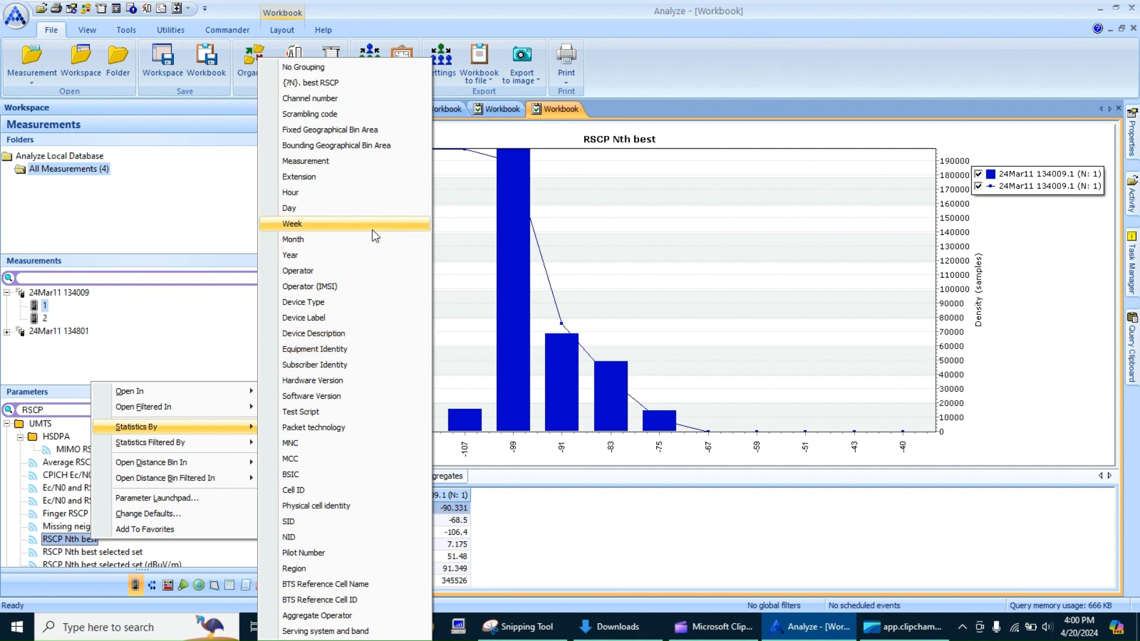
click(351, 183)
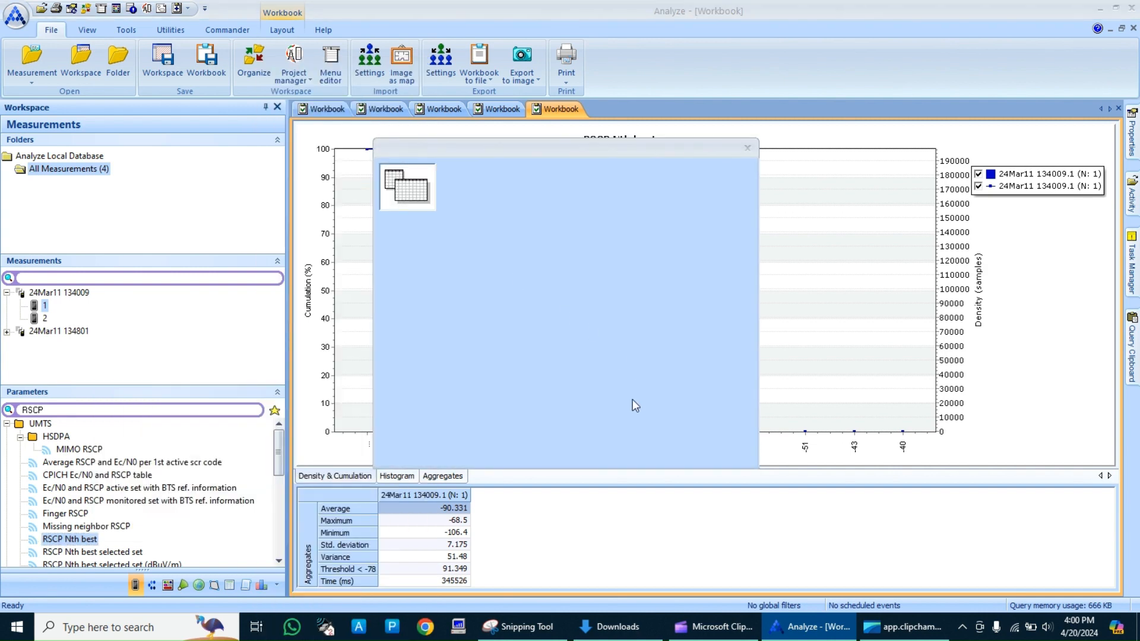
click(659, 455)
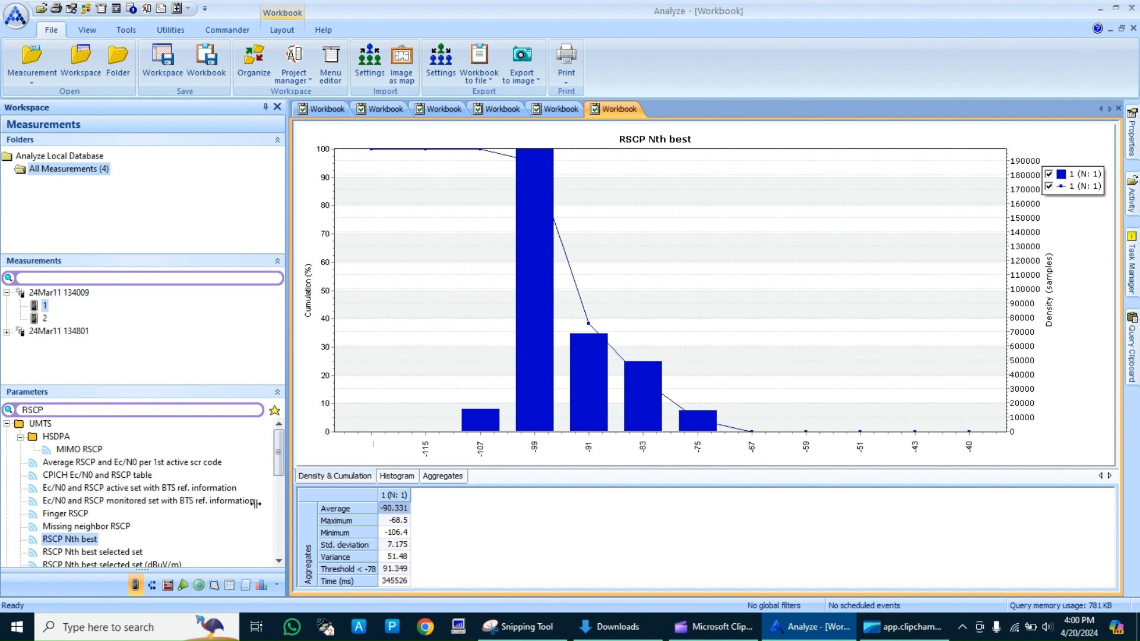
Open RSCP Nth best statistics grouped by Hour, keeping the filter N = 1.
right_click(100, 541)
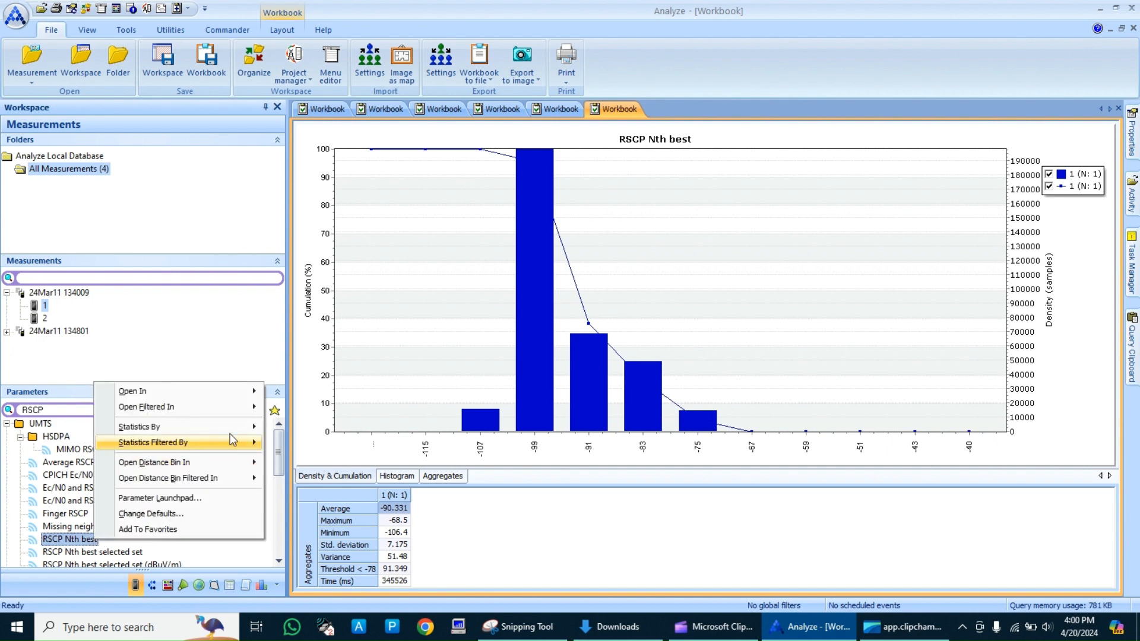
mouse_move(247, 427)
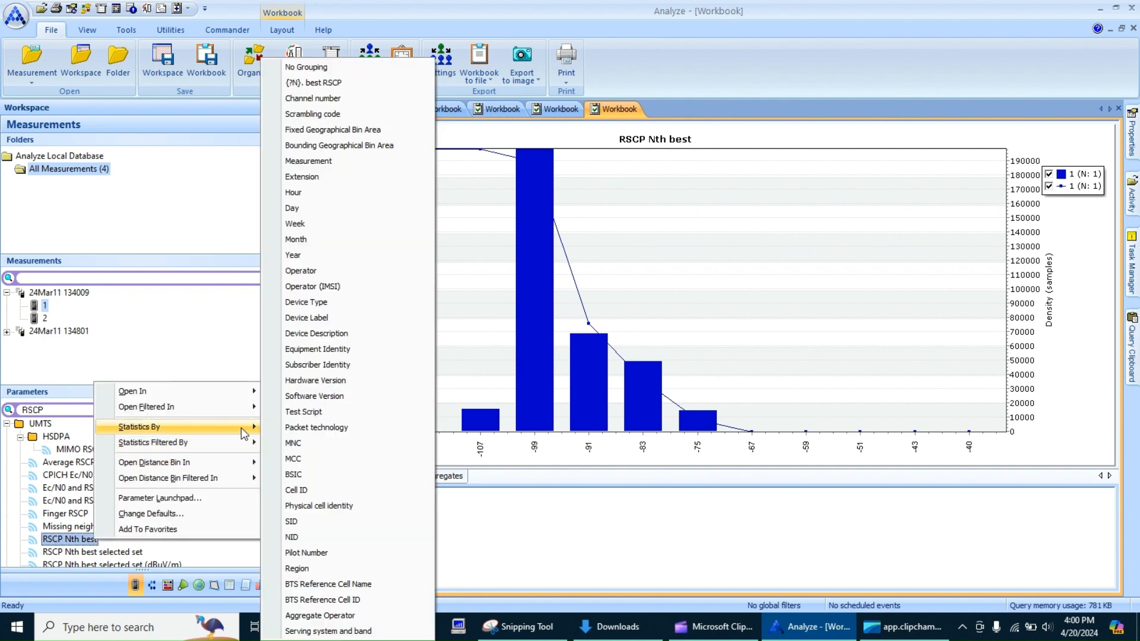
click(335, 197)
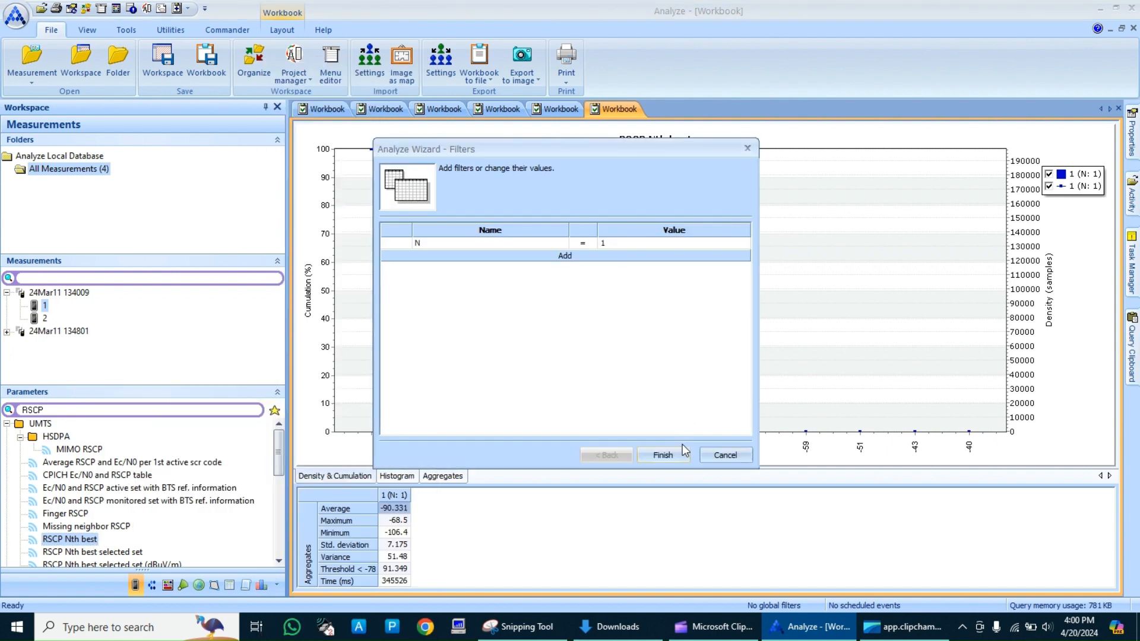
click(679, 454)
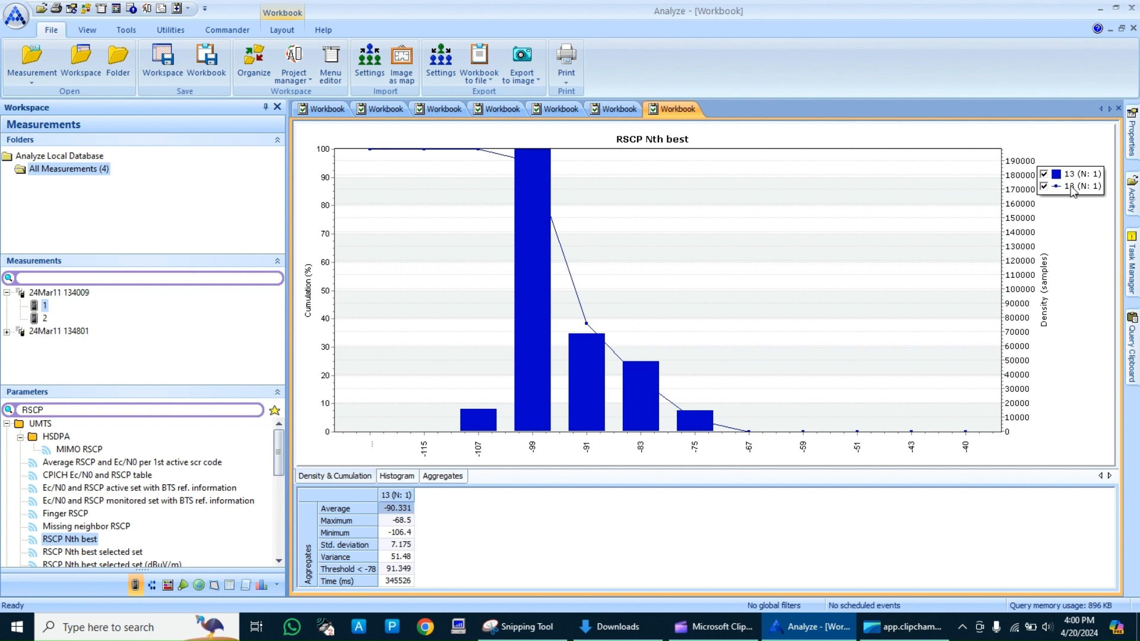
Open RSCP Nth best statistics grouped by Operator, accepting the default wizard filter.
right_click(87, 541)
mouse_move(216, 427)
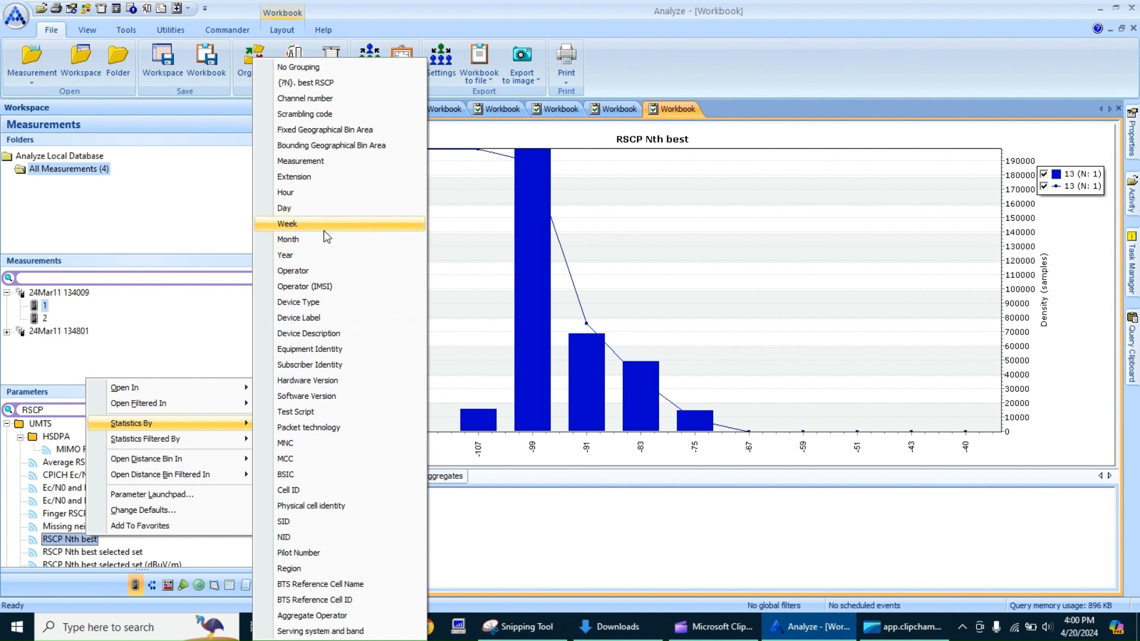
click(324, 272)
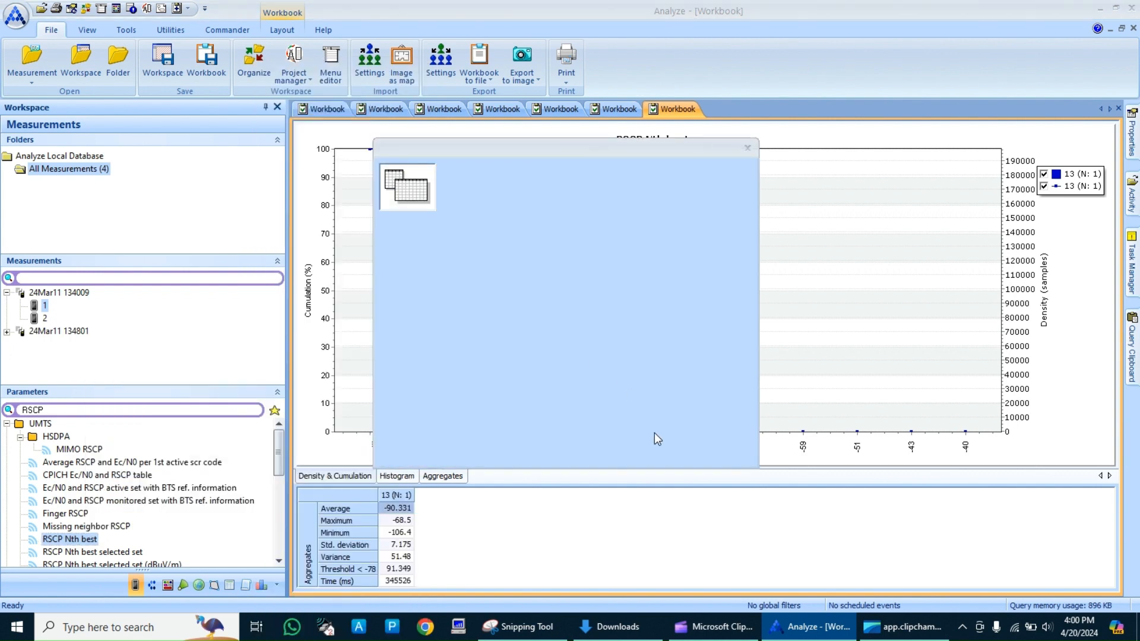
click(663, 455)
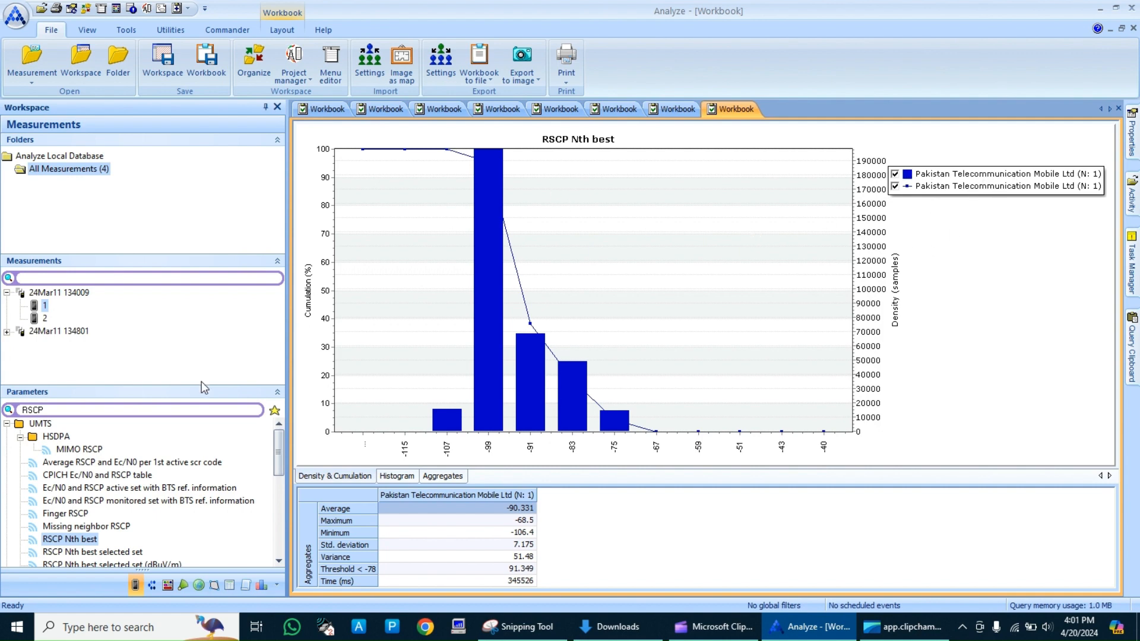
Open RSCP Nth best statistics grouped by Device Type, accepting the default wizard filter.
right_click(88, 544)
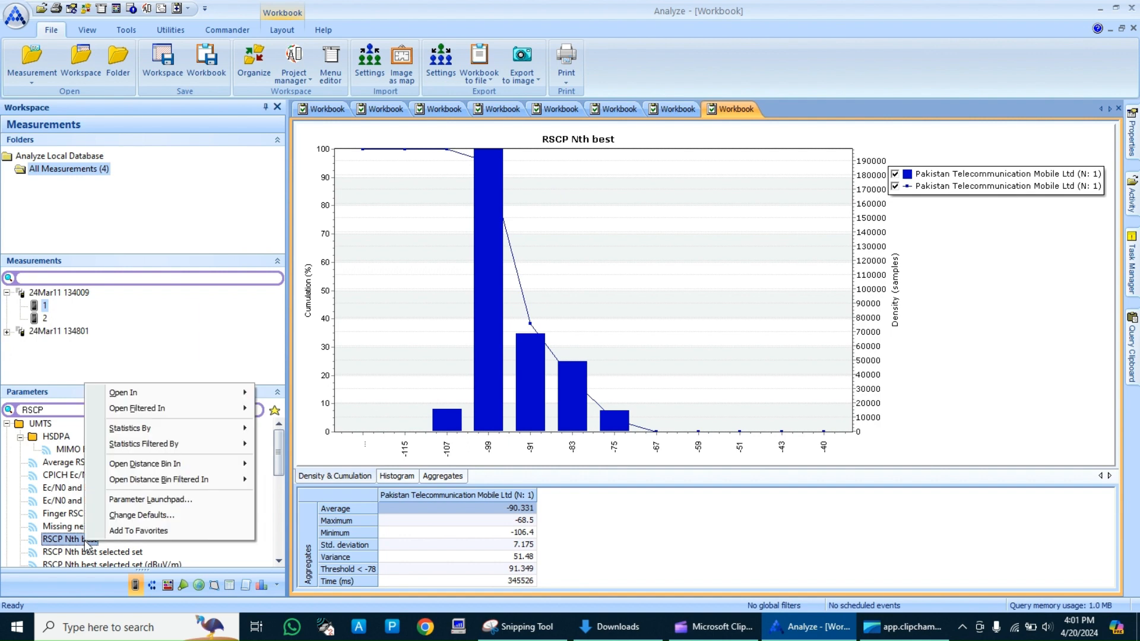
mouse_move(205, 430)
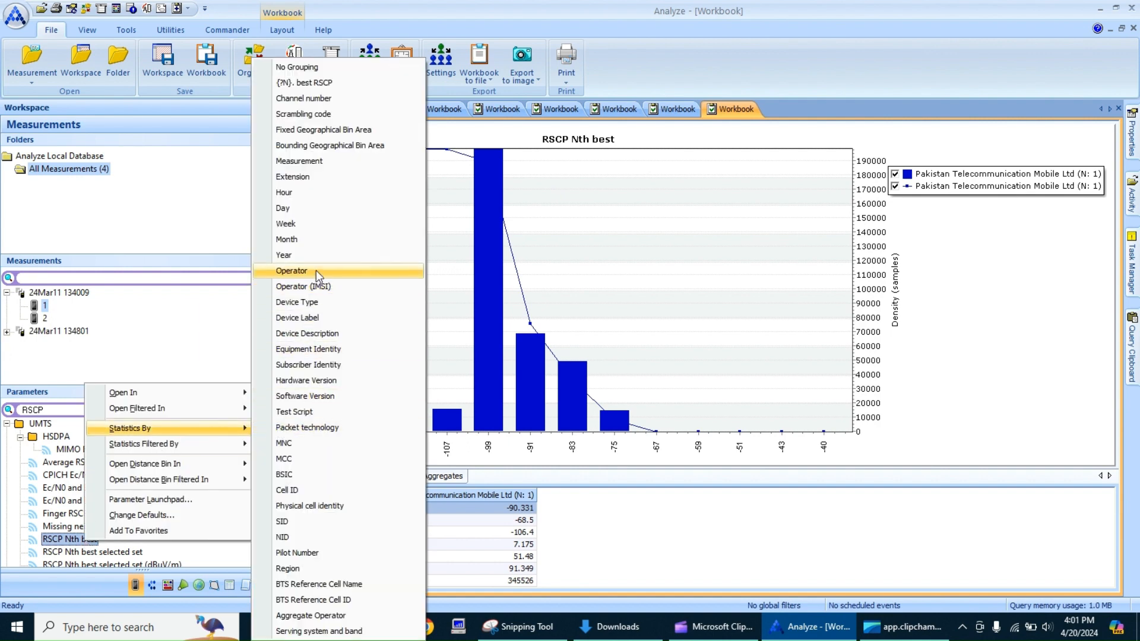
click(320, 302)
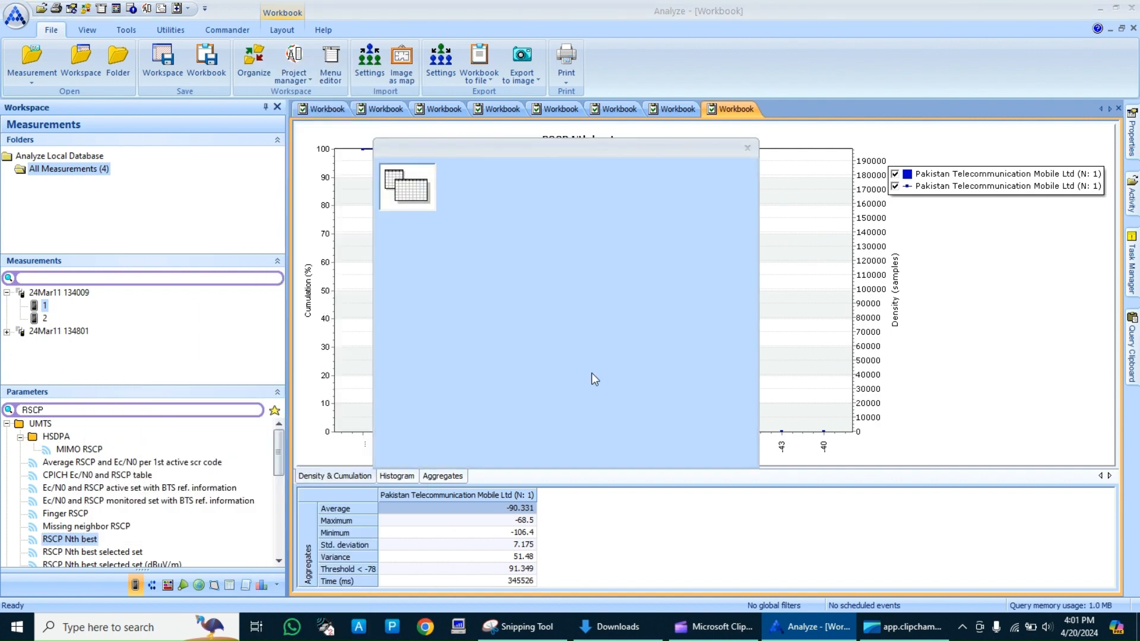
click(661, 455)
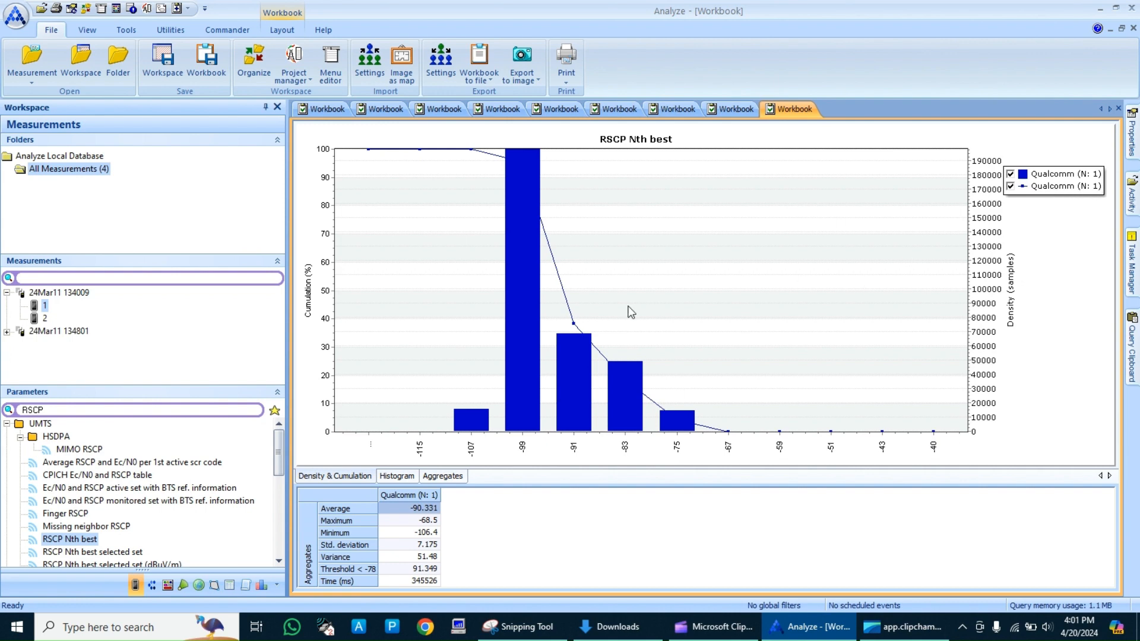
Open RSCP Nth best statistics grouped by Device Label for device 1, keeping the filter N = 1.
right_click(90, 543)
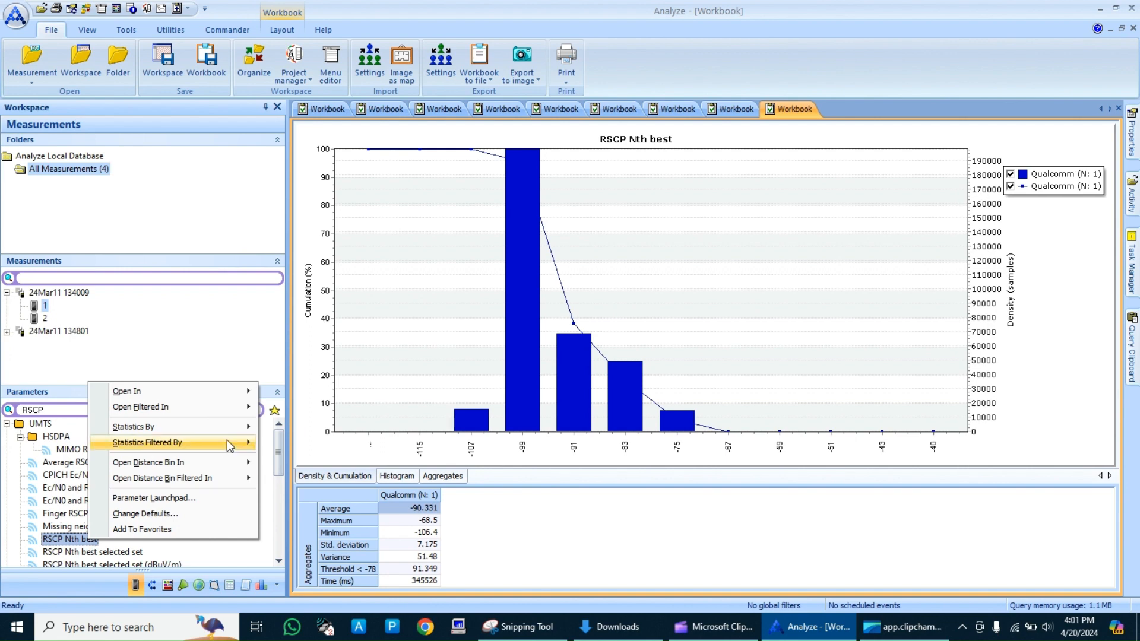
mouse_move(240, 435)
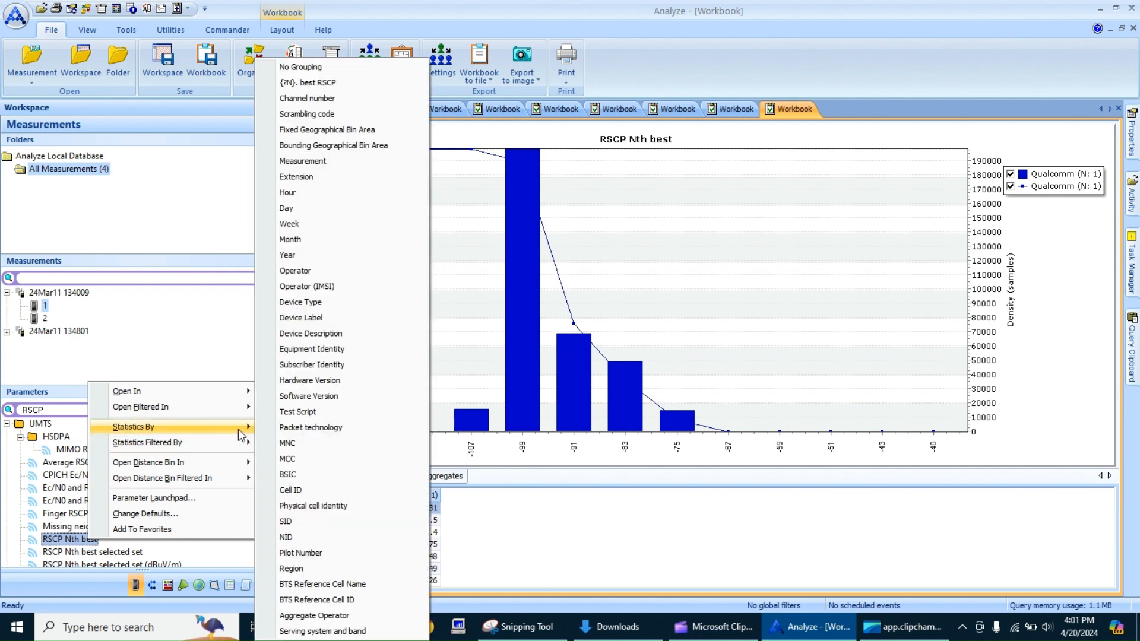
click(352, 317)
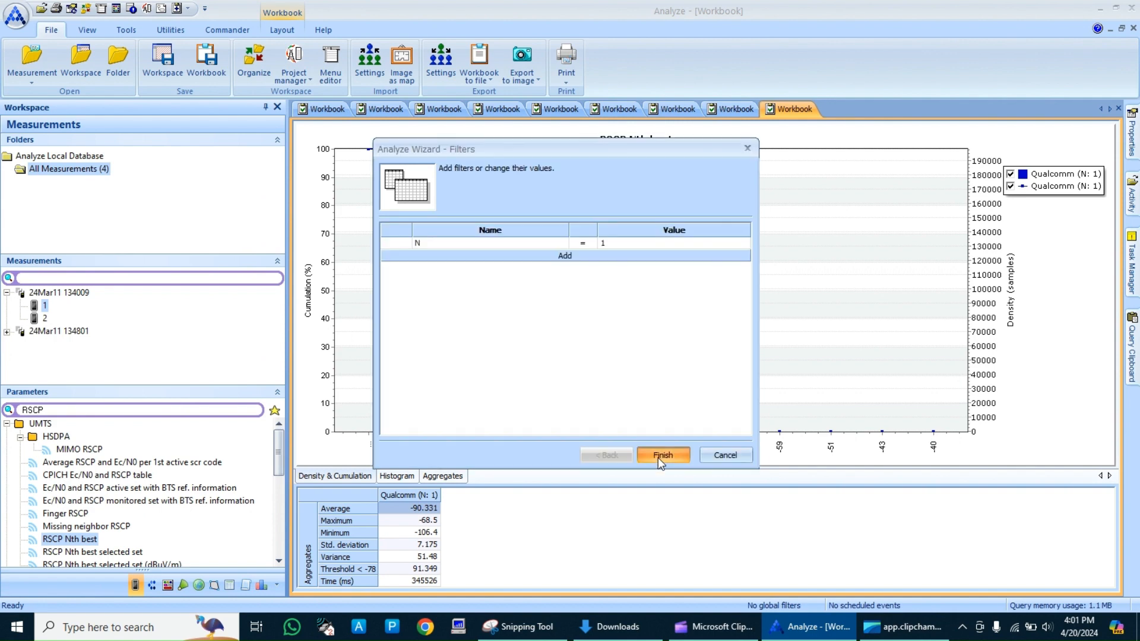
click(658, 458)
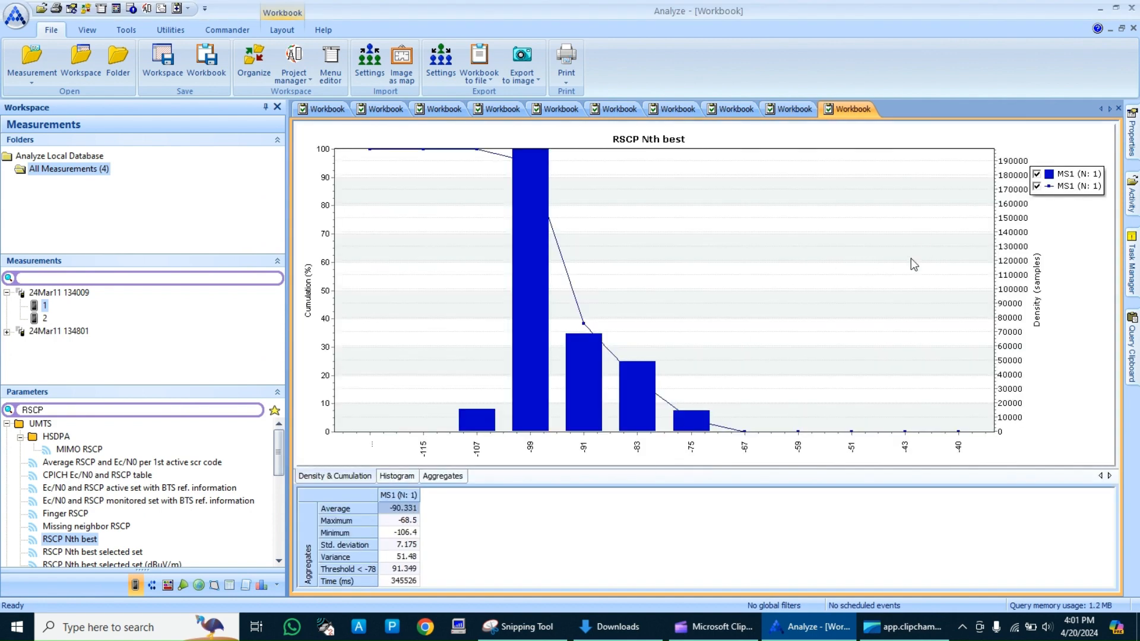
Open RSCP Nth best statistics grouped by Device Label for device 2 of 24Mar11 134009 with N = 1, and compare them with device 1's workbook.
click(39, 321)
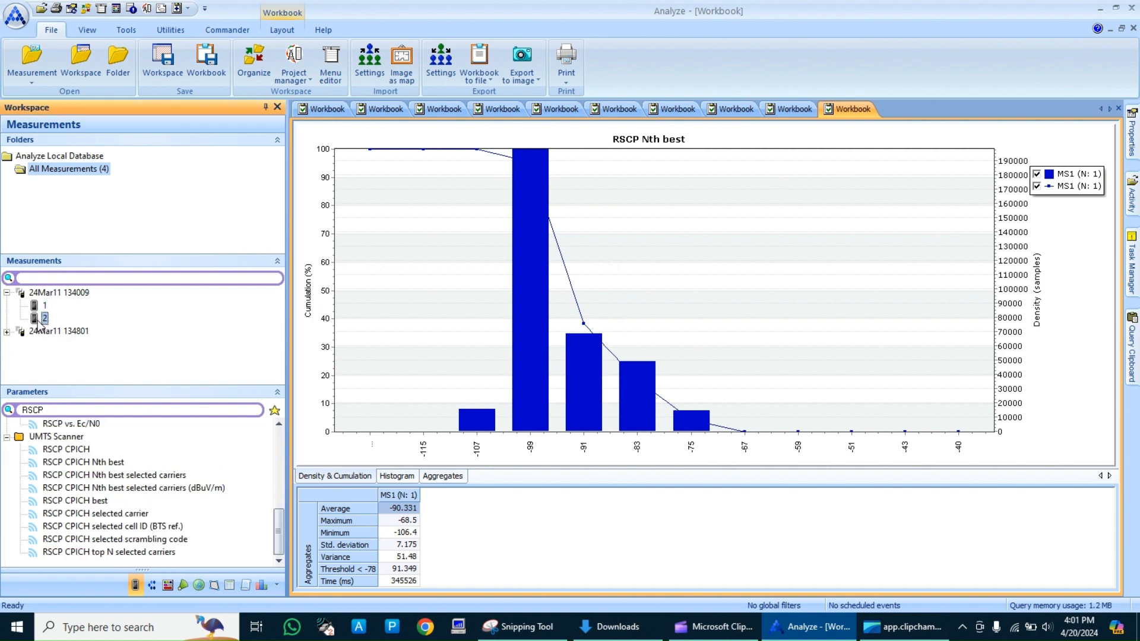
click(82, 408)
scroll(97, 480, up, 5)
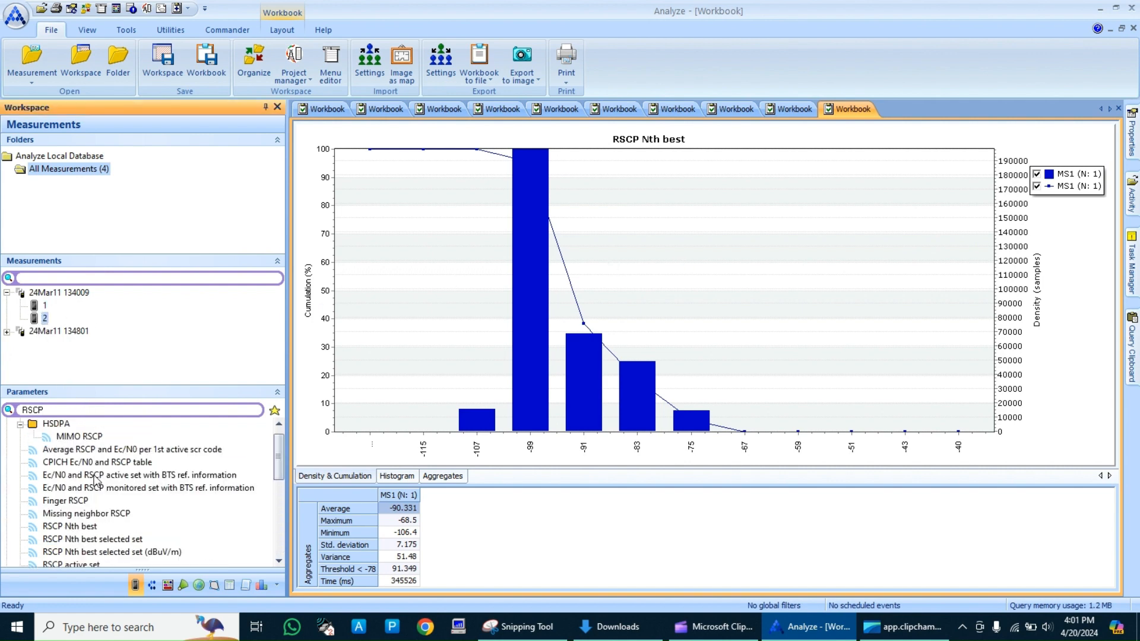
right_click(89, 526)
mouse_move(237, 414)
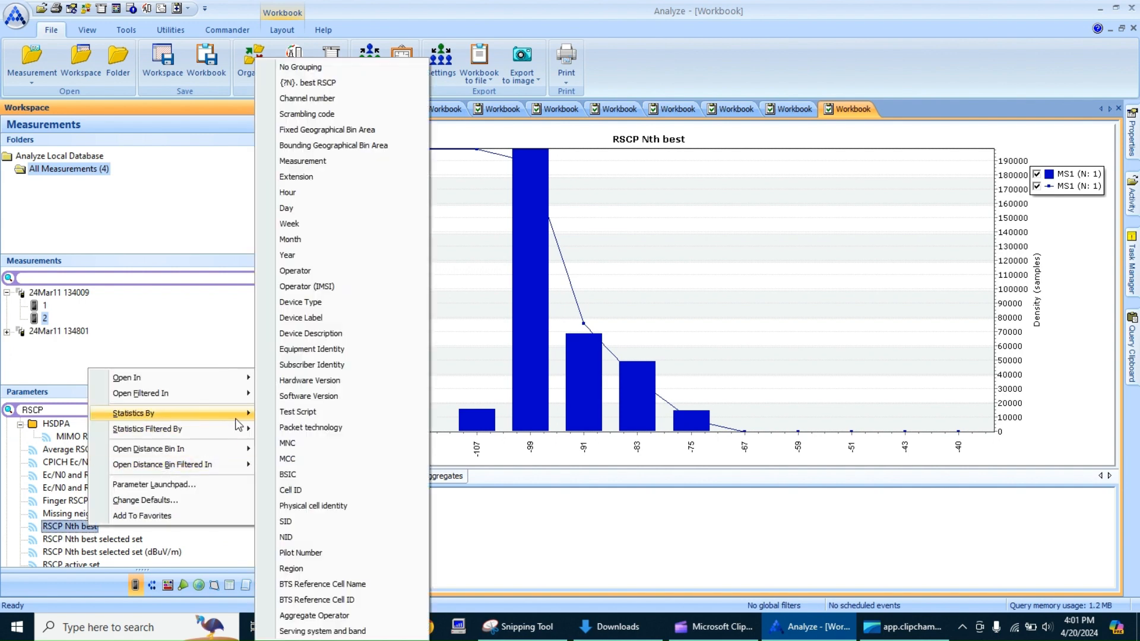
click(331, 316)
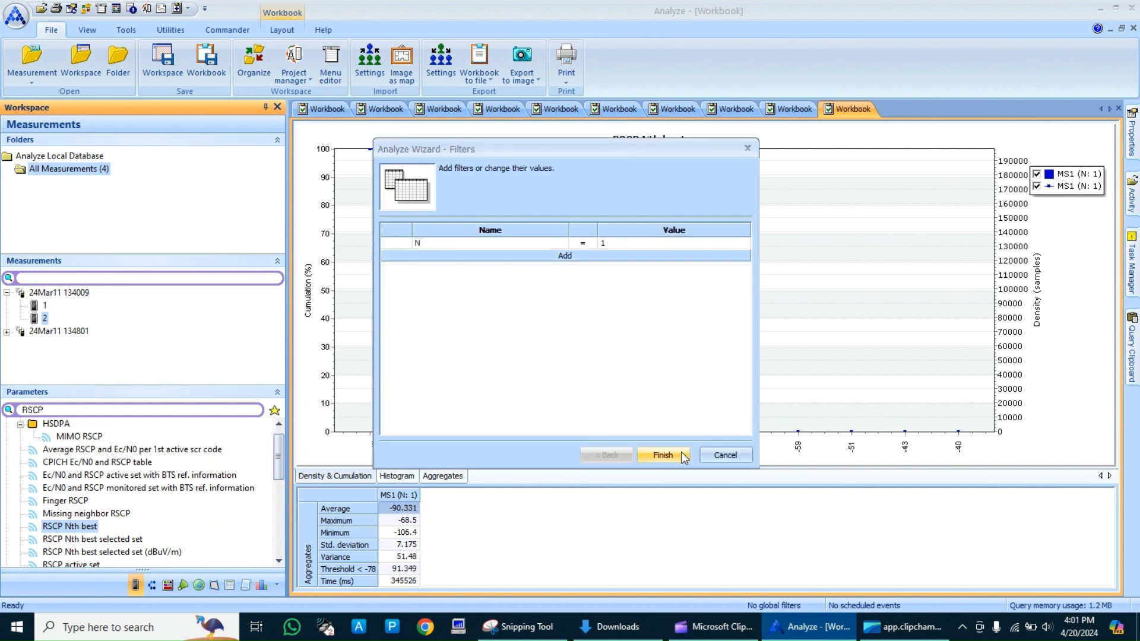
click(666, 456)
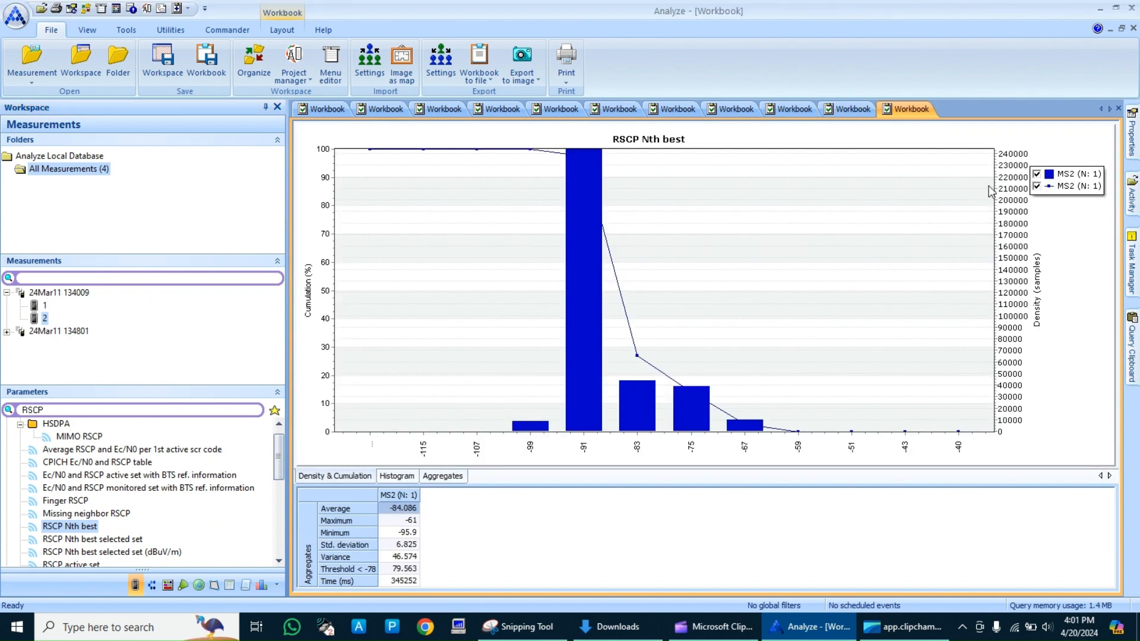
click(859, 110)
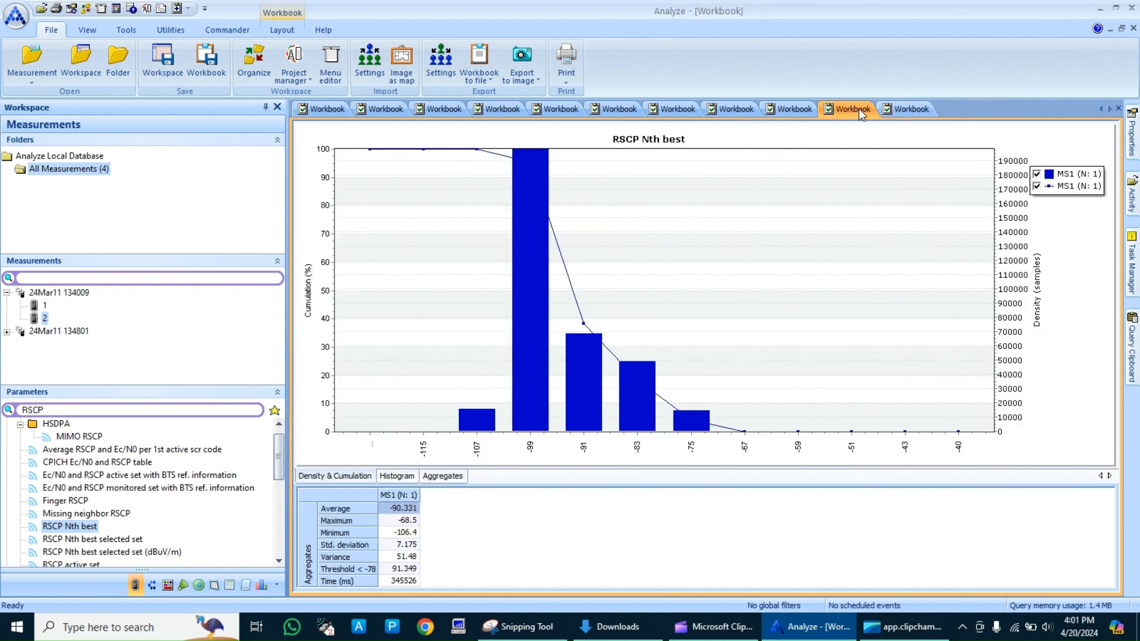
click(897, 107)
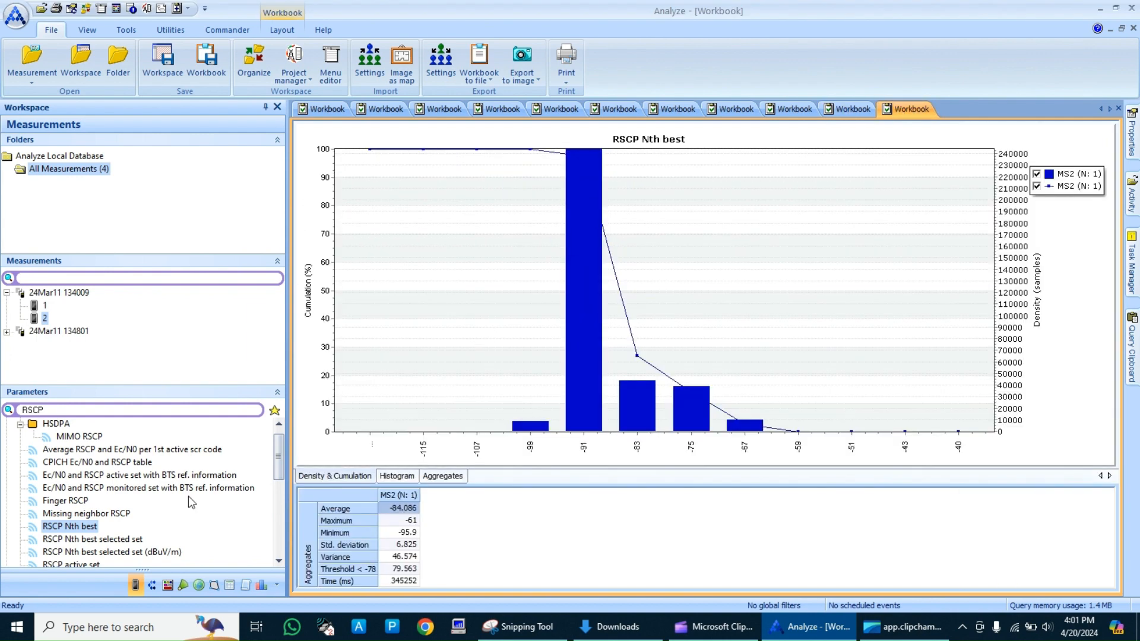
Try to open RSCP Nth best statistics grouped by Device Description for device 2, accepting the default wizard filter.
right_click(92, 527)
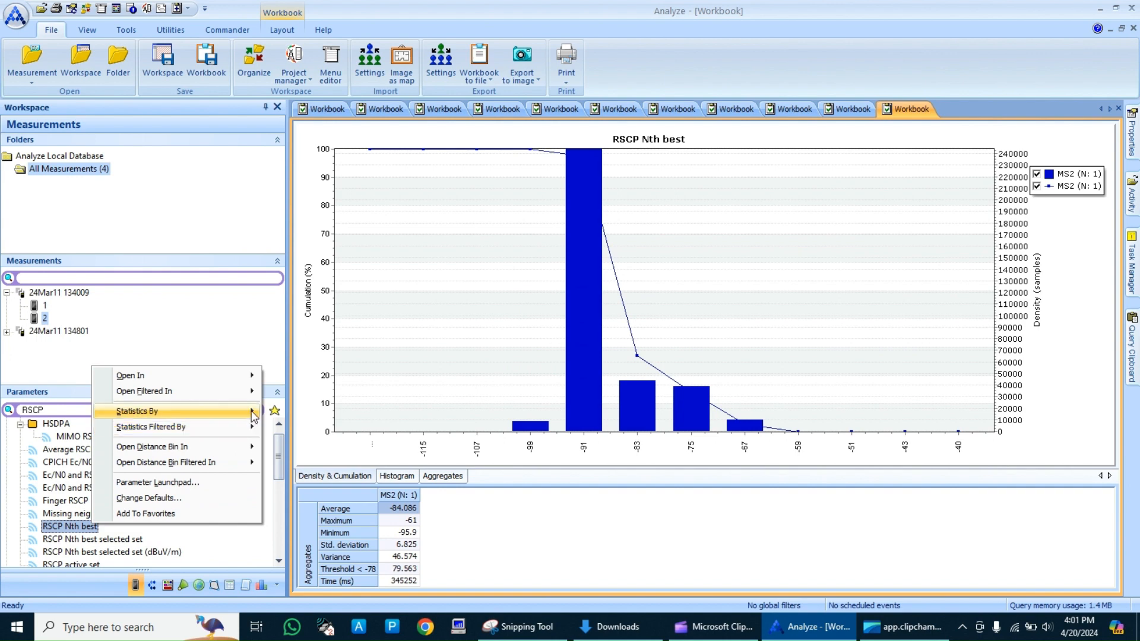
mouse_move(253, 415)
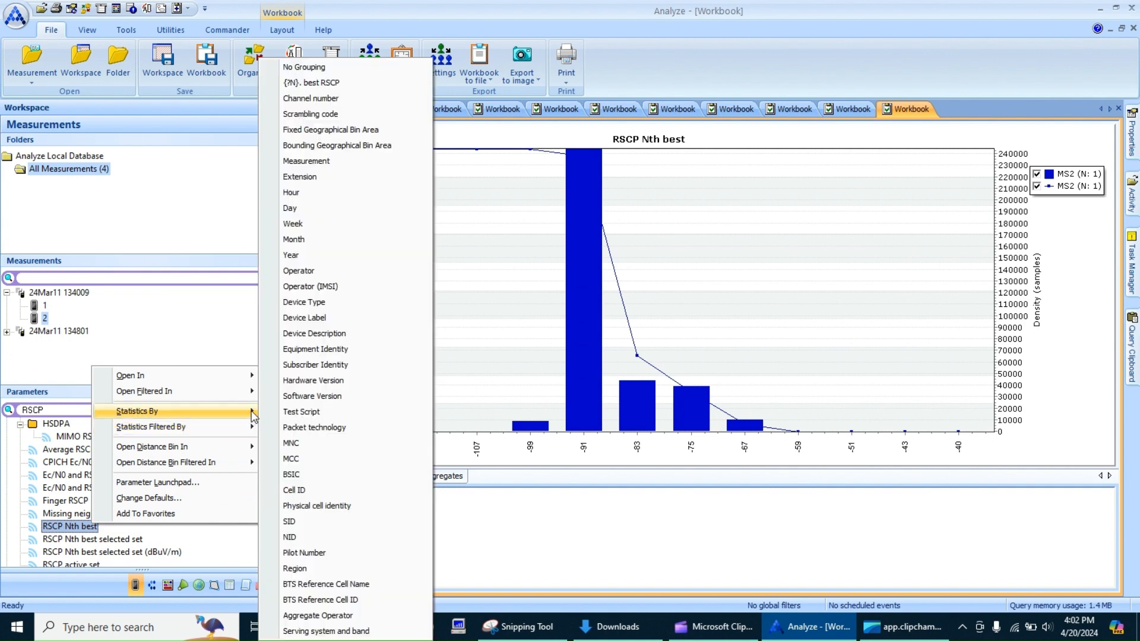
click(355, 333)
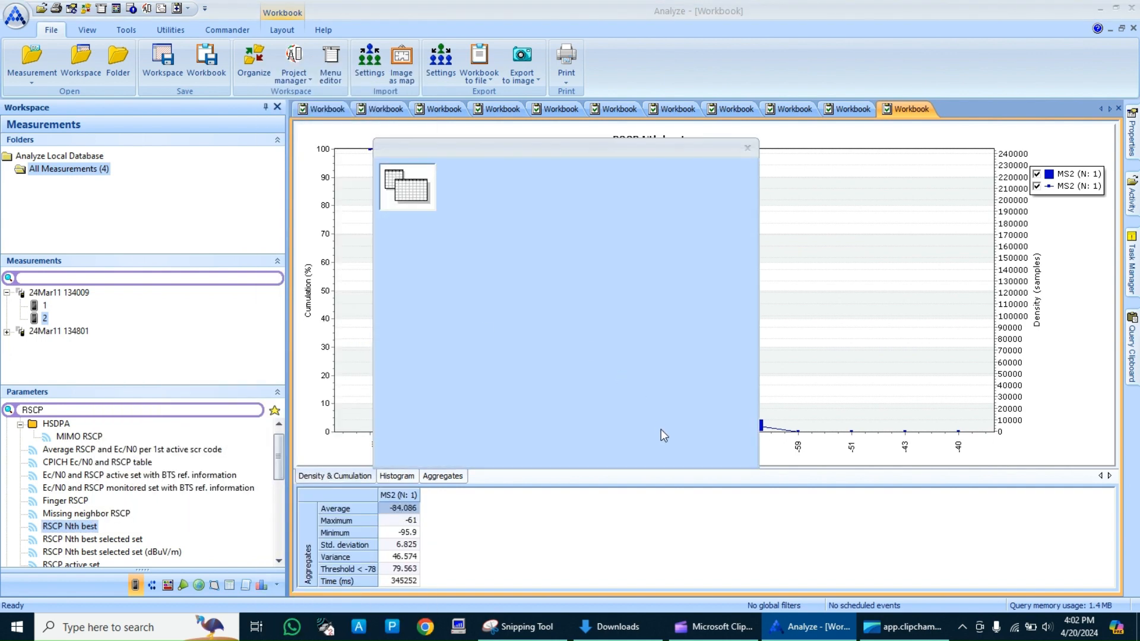
click(662, 455)
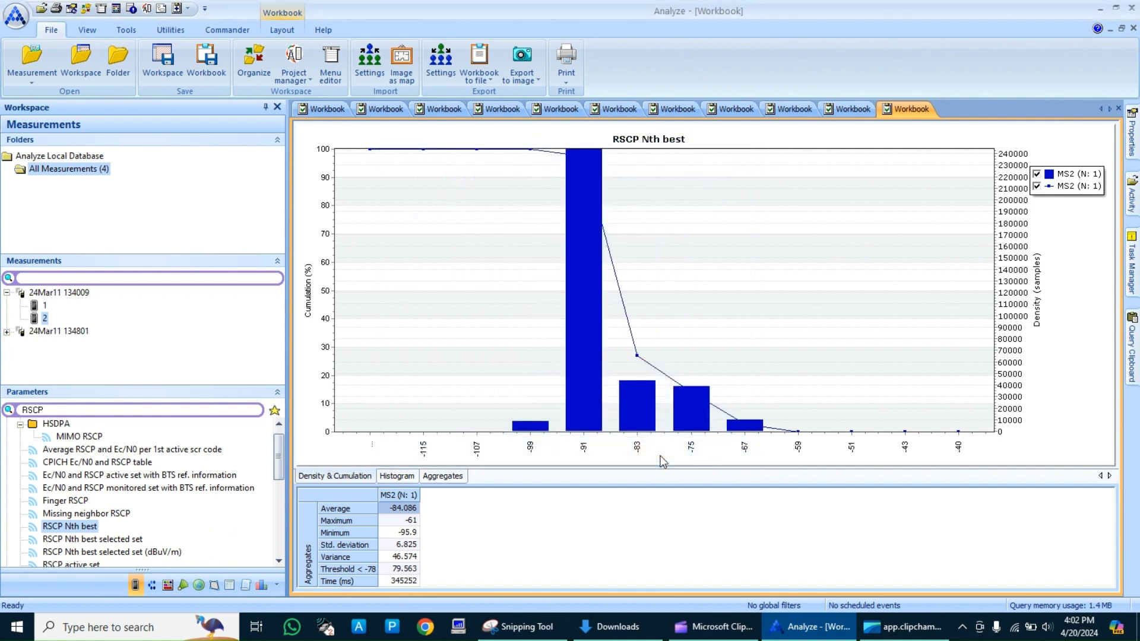
Open RSCP Nth best statistics grouped by Equipment Identity for device 2, accepting the default wizard filter.
right_click(93, 528)
mouse_move(250, 417)
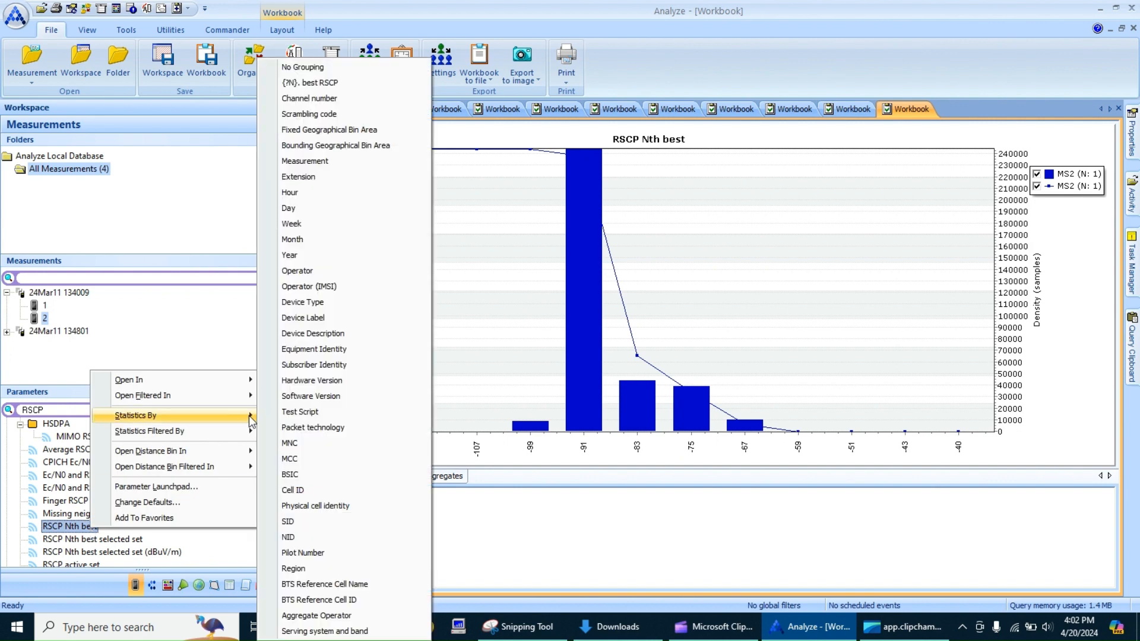
click(348, 350)
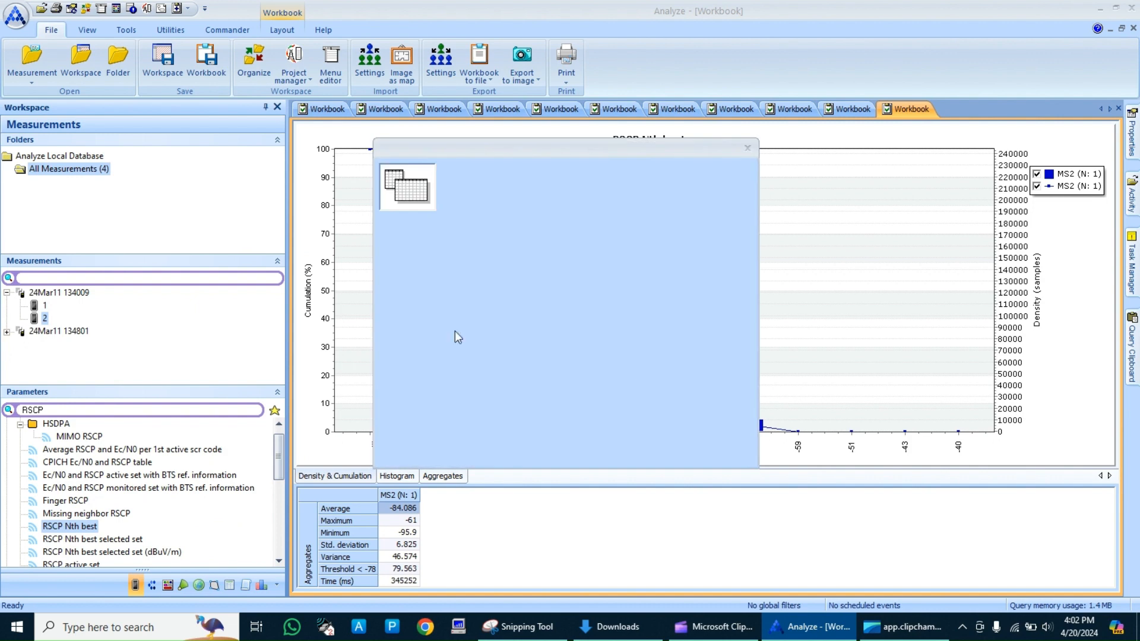
click(661, 456)
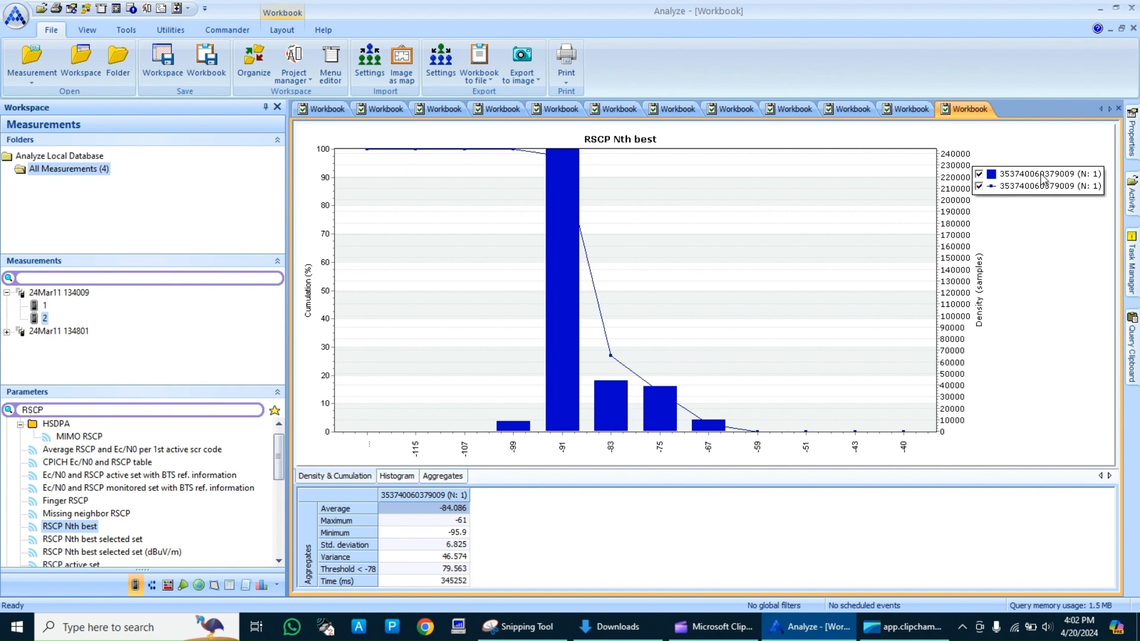
Open RSCP Nth best statistics grouped by Subscriber Identity for device 2, accepting the default wizard filter.
right_click(90, 528)
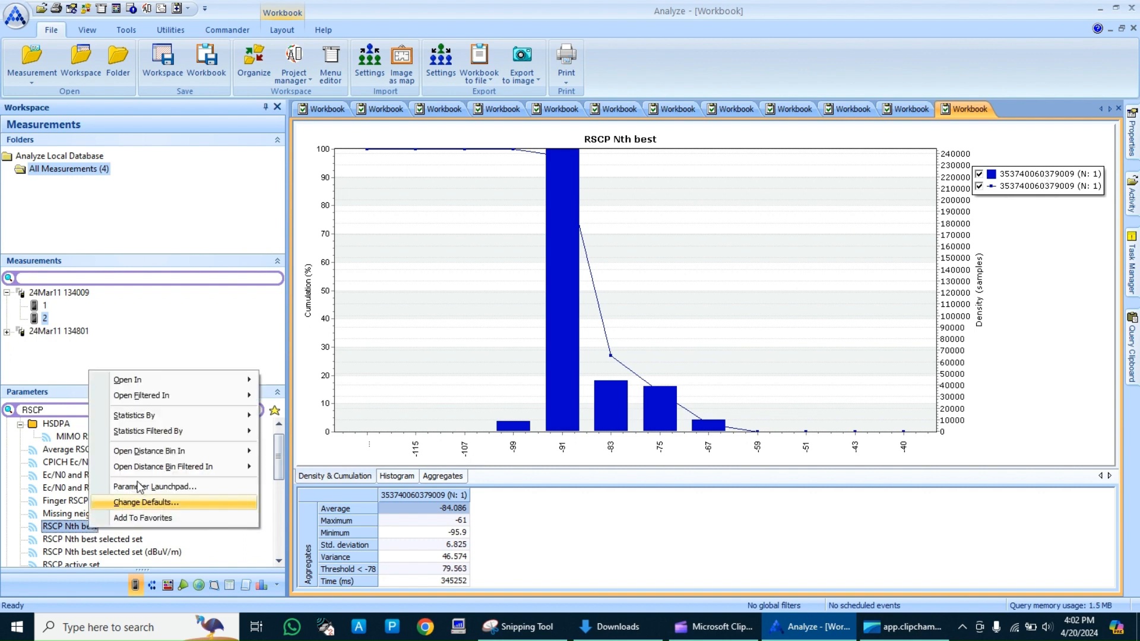
mouse_move(228, 420)
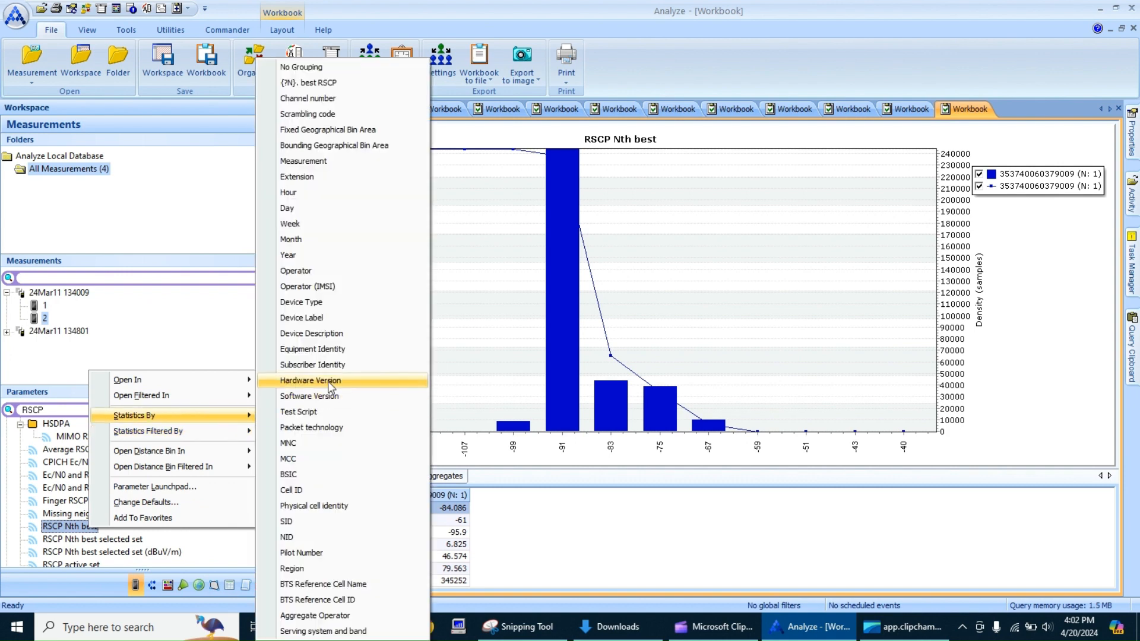
click(347, 366)
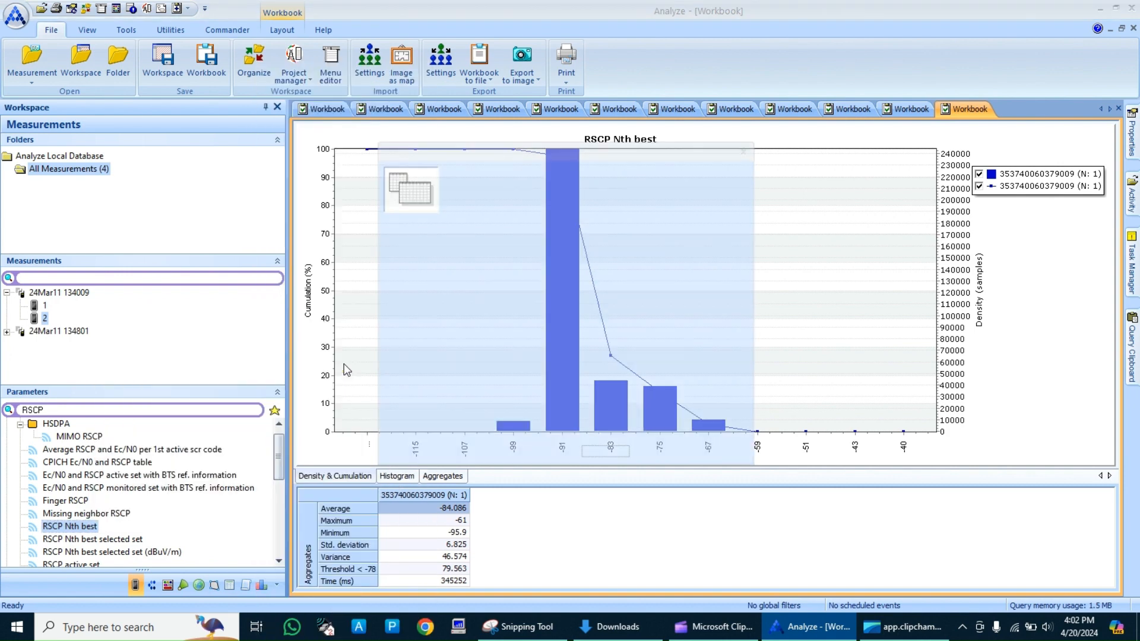
click(683, 451)
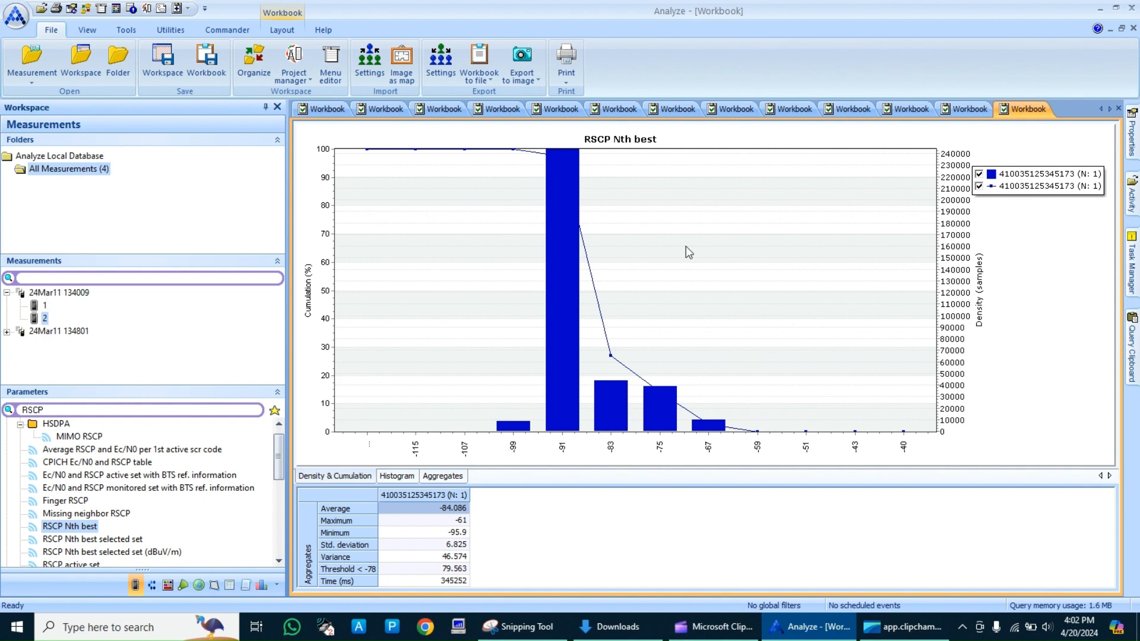
Open RSCP Nth best statistics grouped by Hardware Version for device 2, accepting the default wizard filter.
right_click(92, 528)
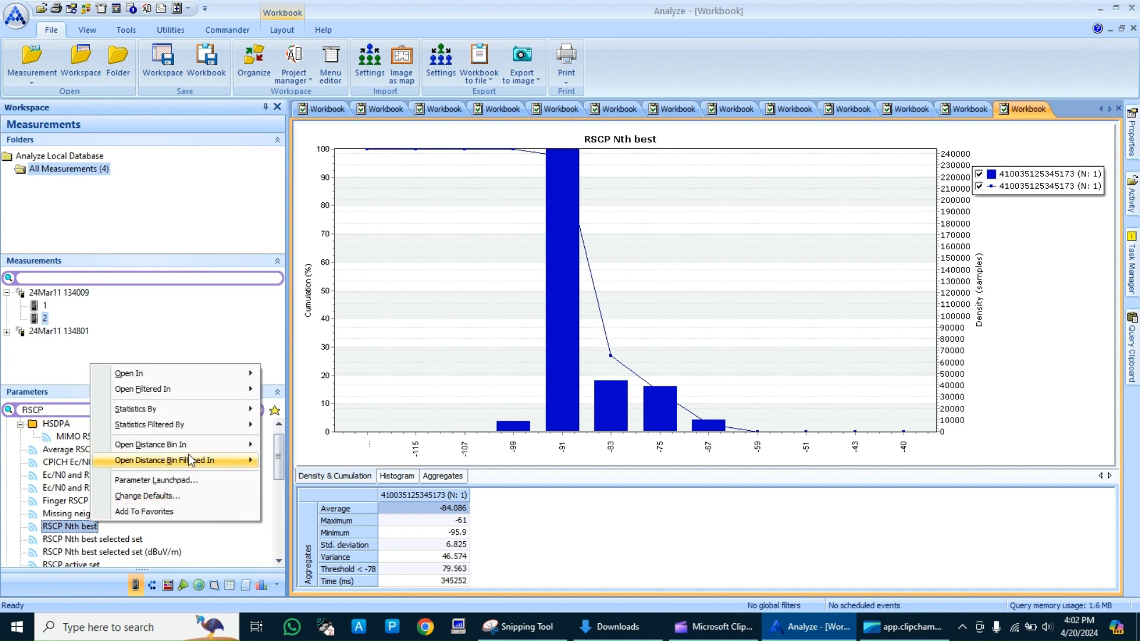
mouse_move(229, 411)
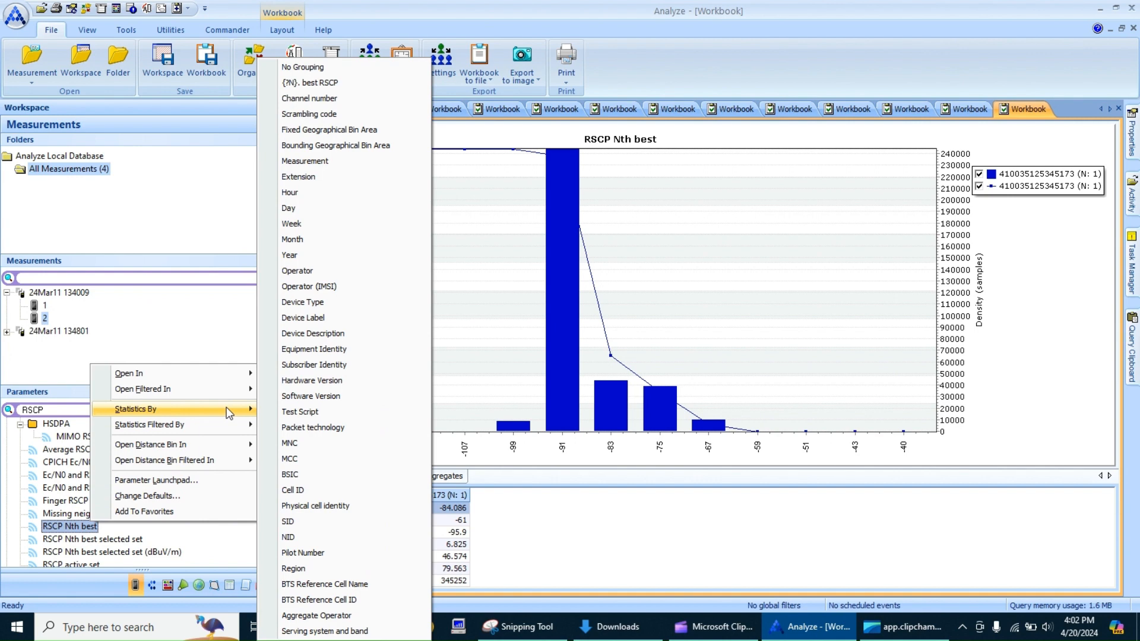
click(309, 381)
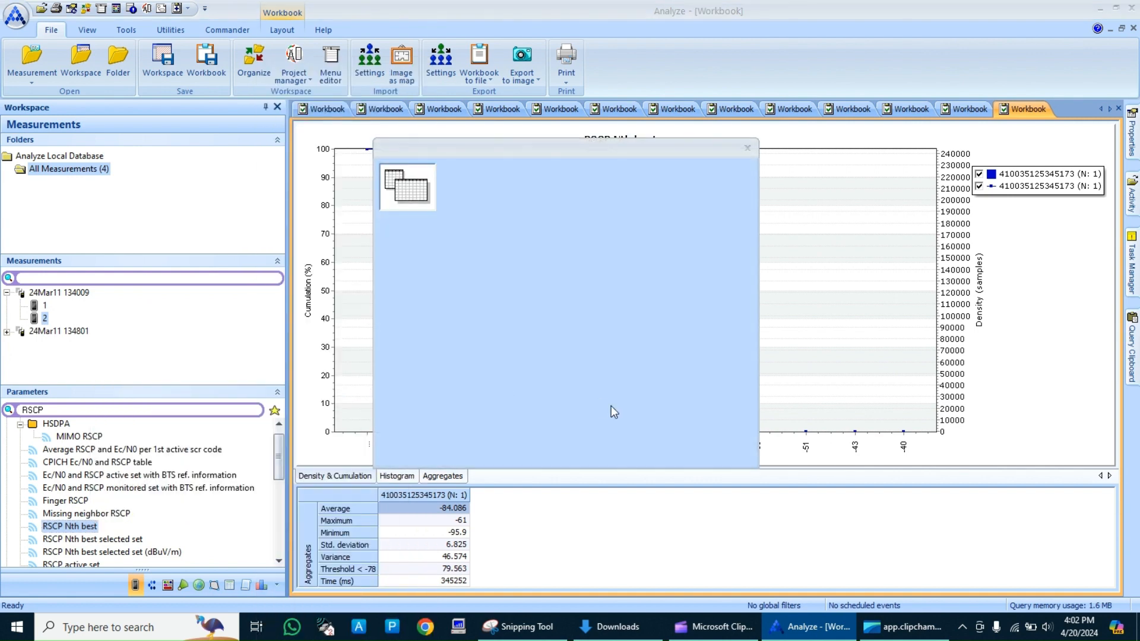
click(676, 454)
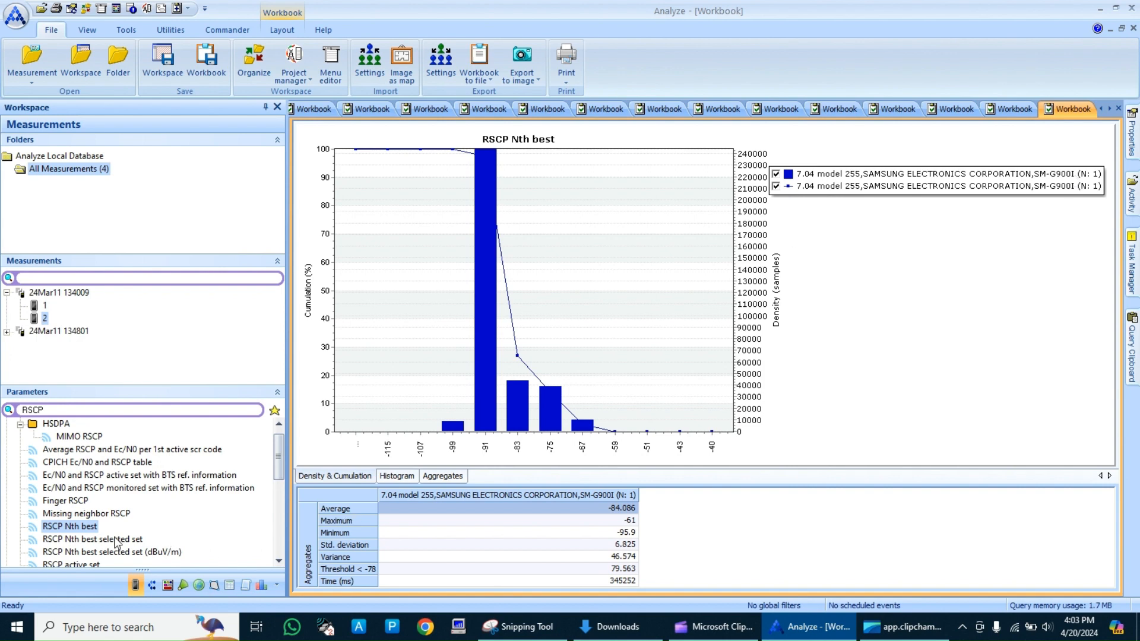
Open RSCP Nth best statistics grouped by Software Version for device 2, keeping the filter N = 1.
right_click(97, 527)
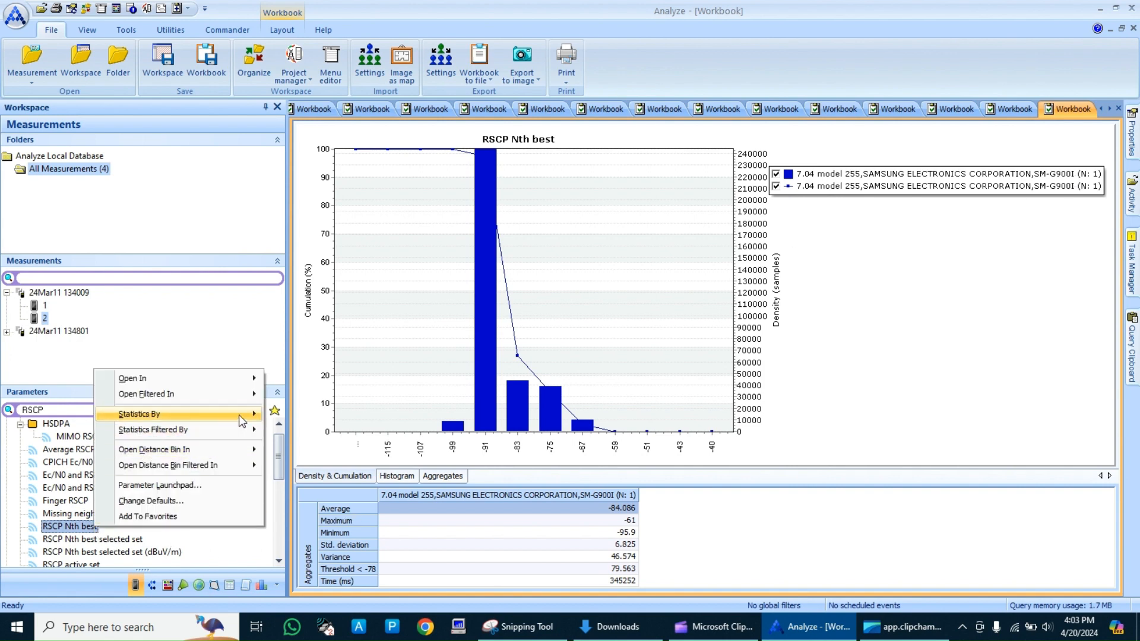
mouse_move(242, 421)
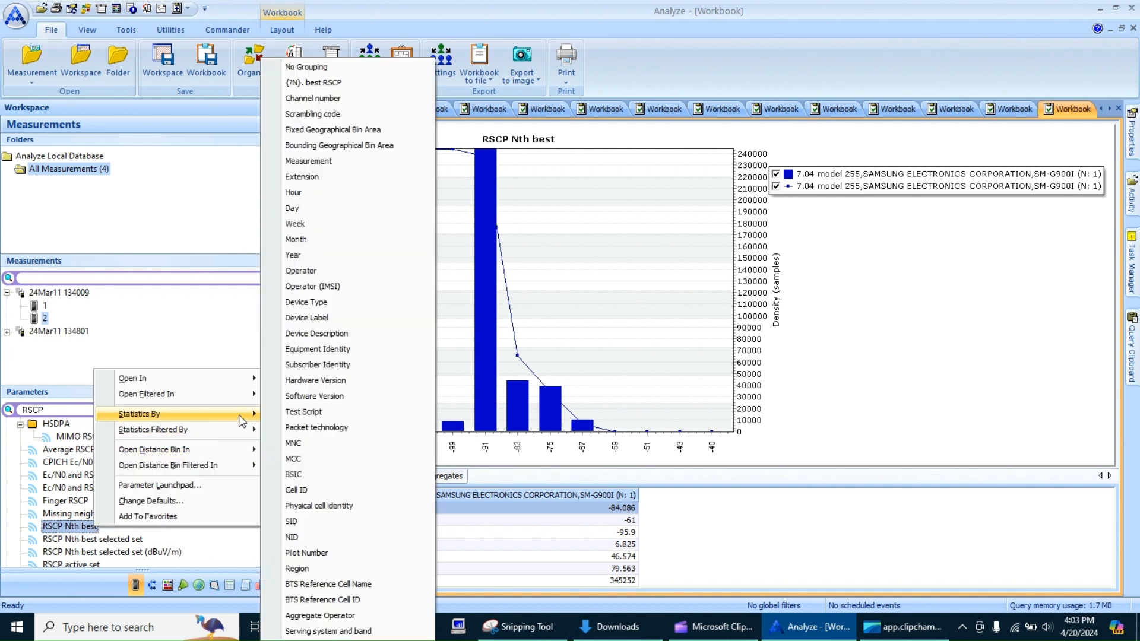
click(330, 397)
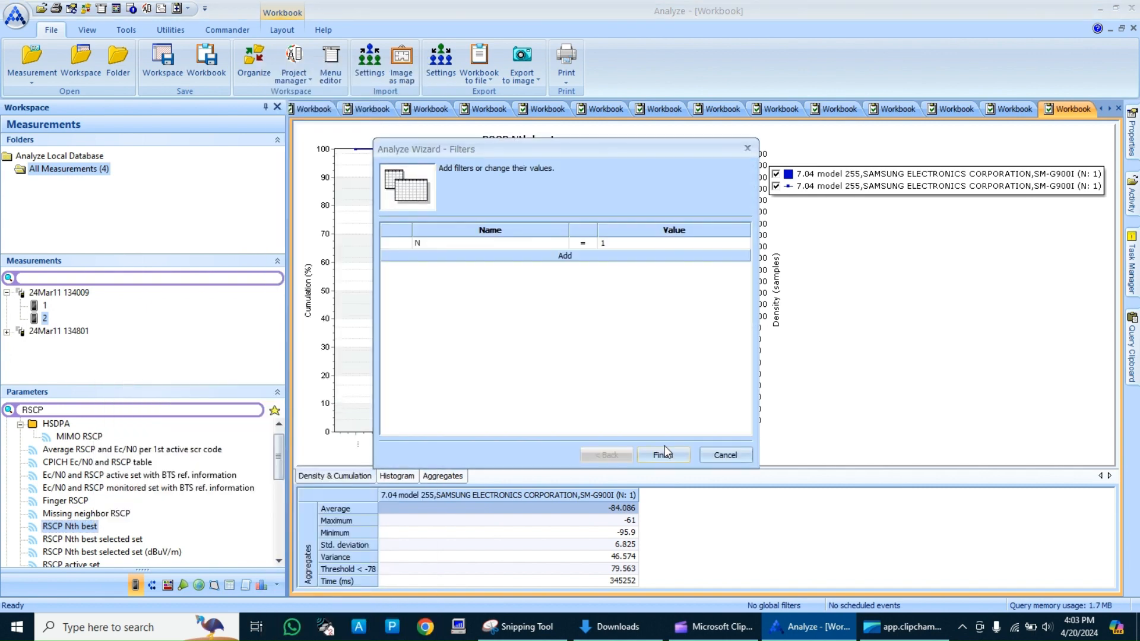
click(664, 455)
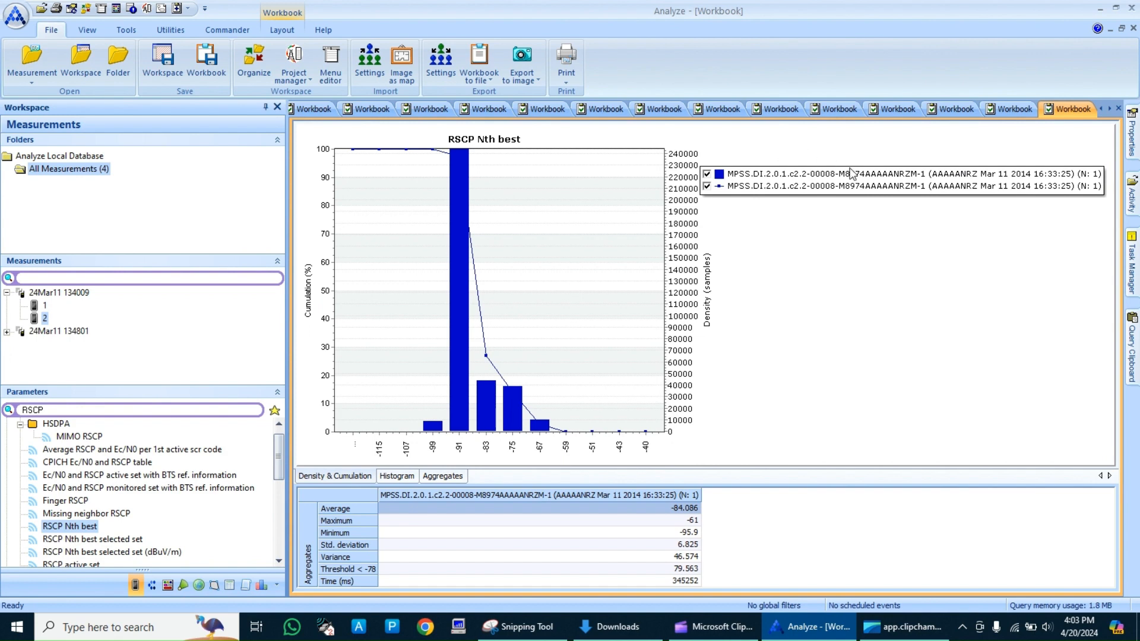
Try to open RSCP Nth best statistics grouped by Test Script for device 2, accepting the default wizard filter.
right_click(89, 526)
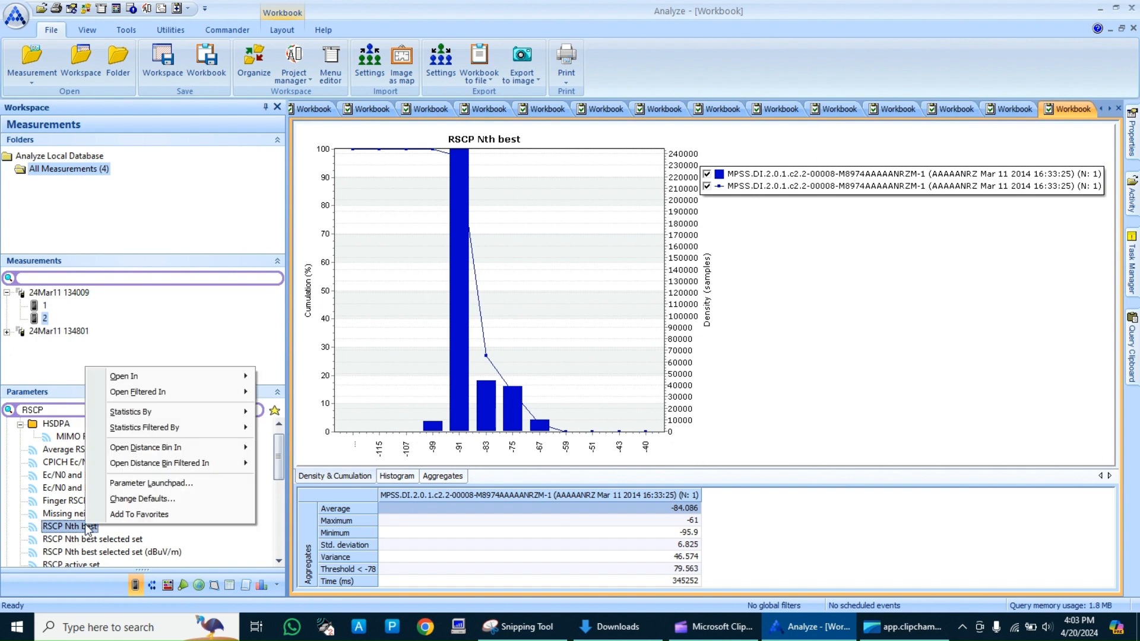
mouse_move(225, 416)
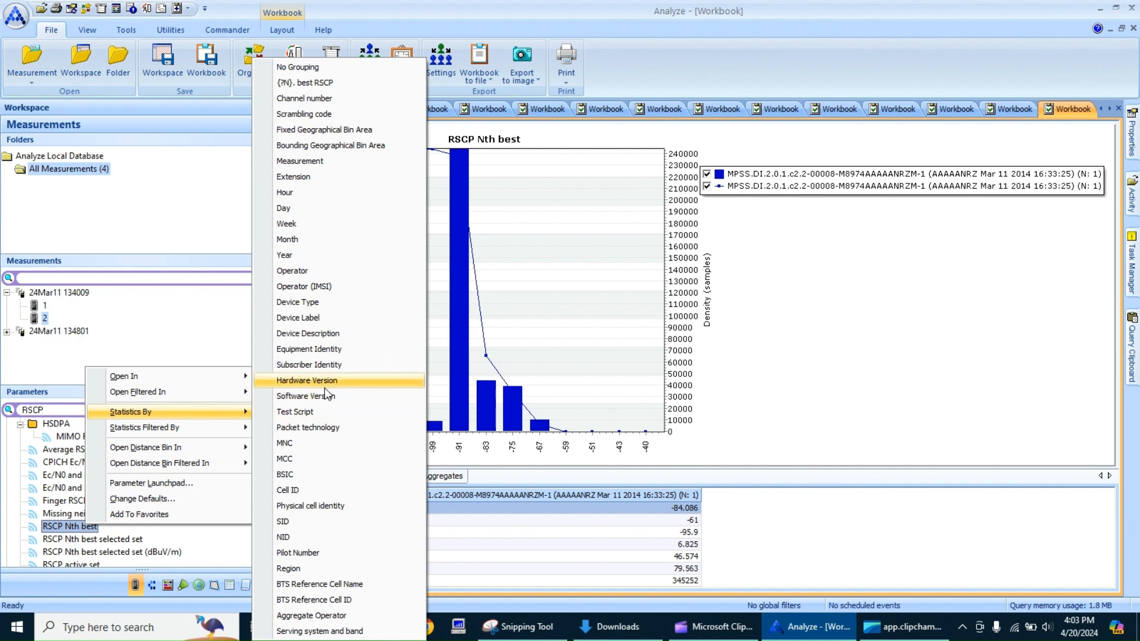
click(327, 409)
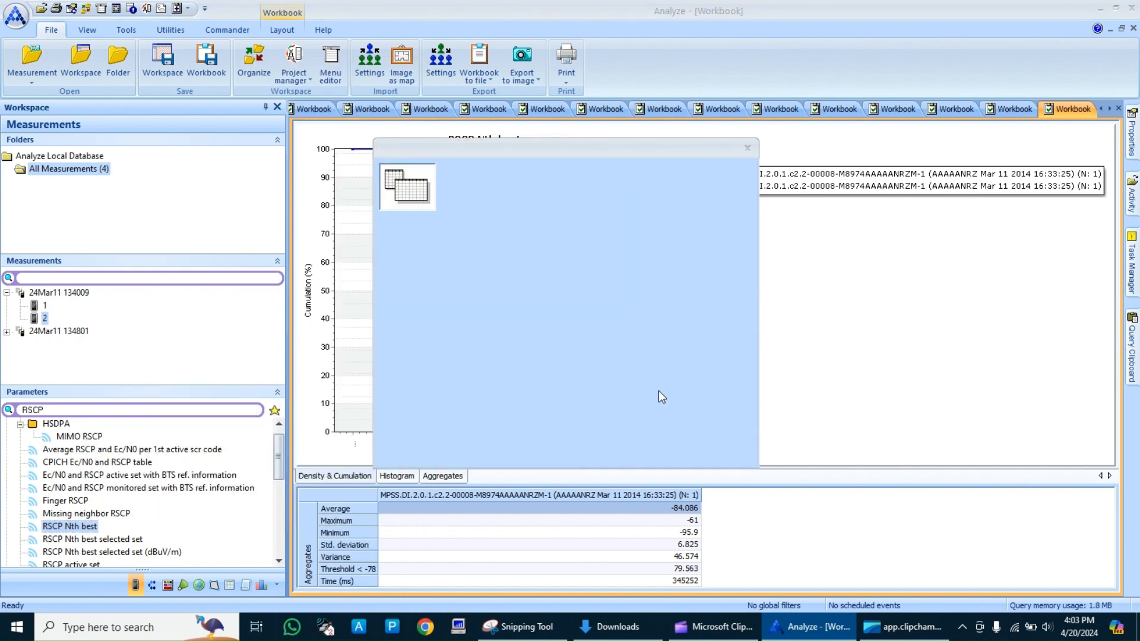
click(686, 449)
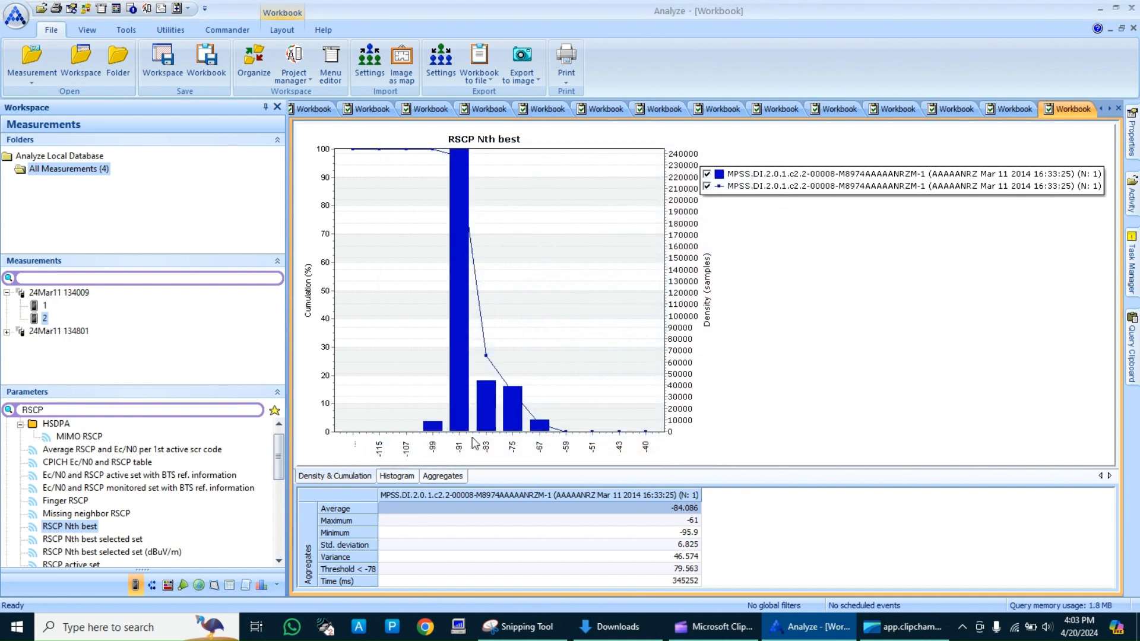
Close the surplus RSCP Nth best statistics workbooks, leaving only the first four open.
click(726, 108)
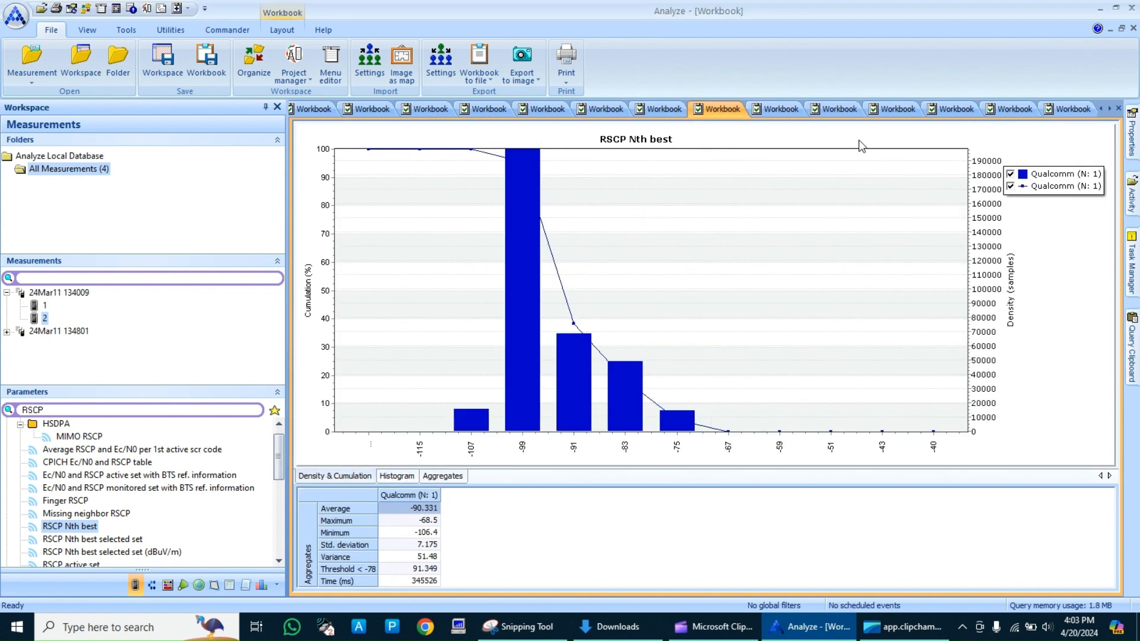
click(1119, 109)
click(1119, 110)
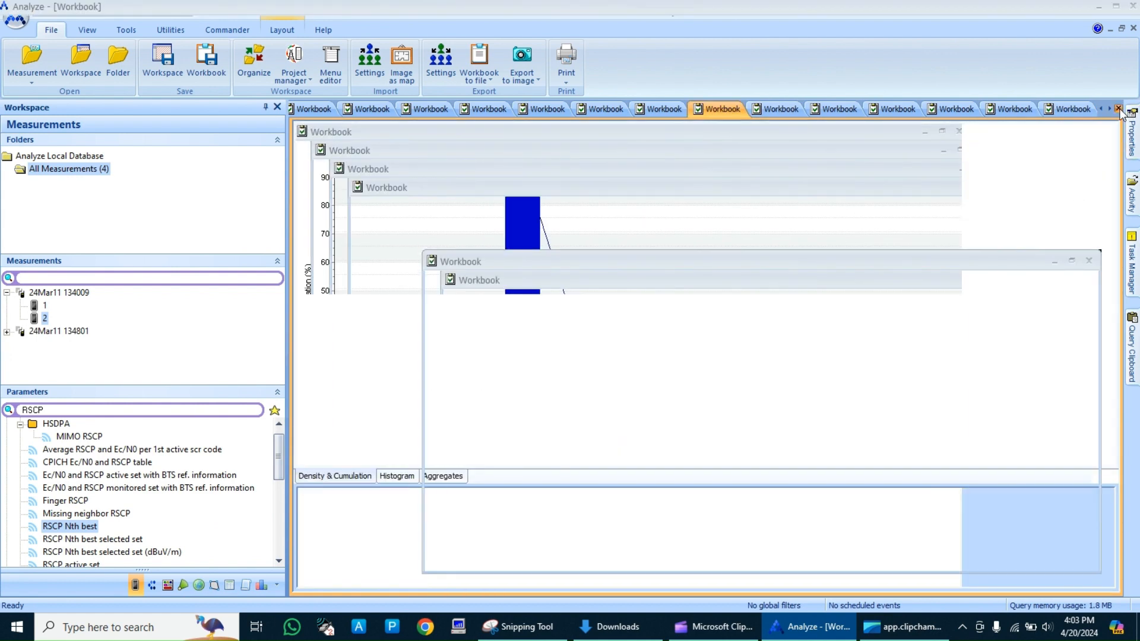
click(1120, 110)
click(1120, 109)
click(1119, 110)
click(1119, 110)
click(1120, 109)
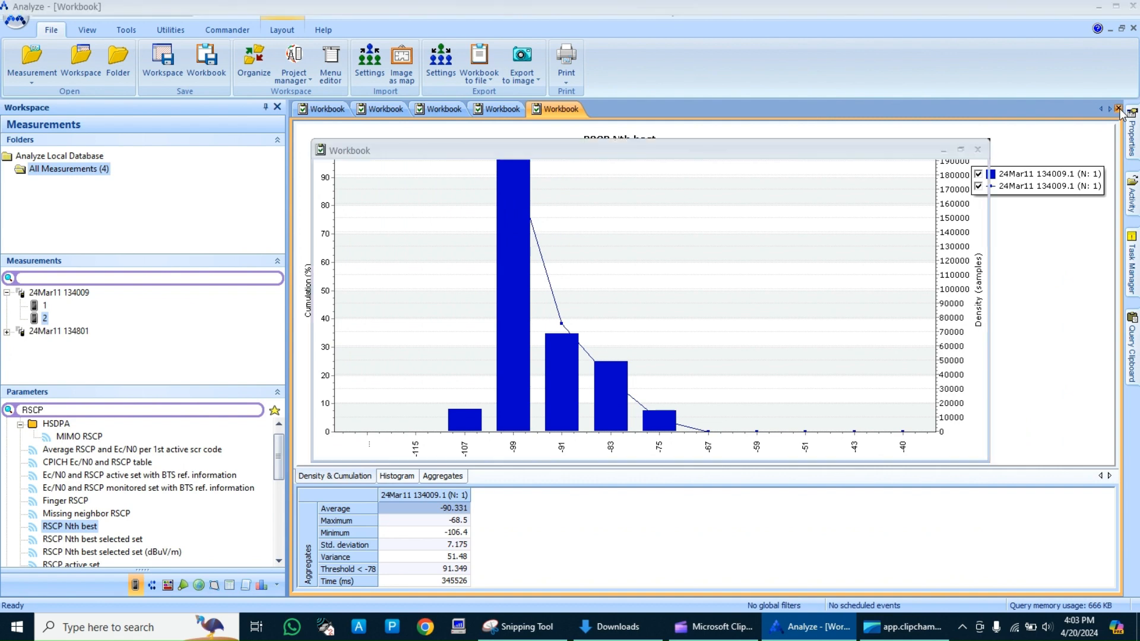
Open RSCP Nth best statistics grouped by Test Script for device 1 of 24Mar11 134009, accepting the default wizard filter.
click(46, 306)
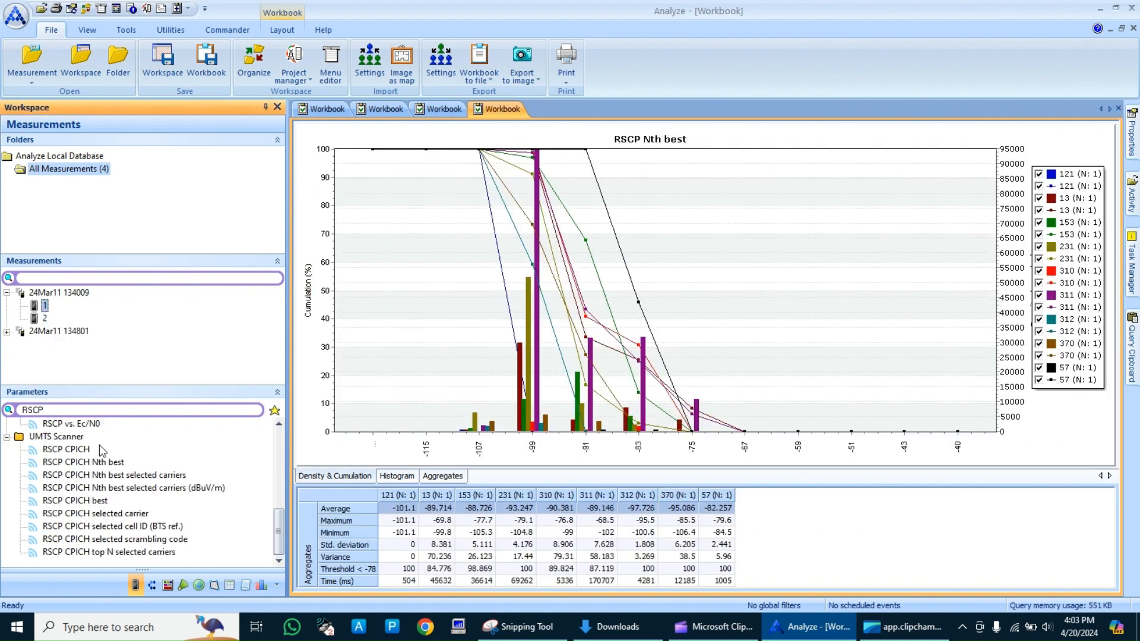
scroll(99, 445, up, 5)
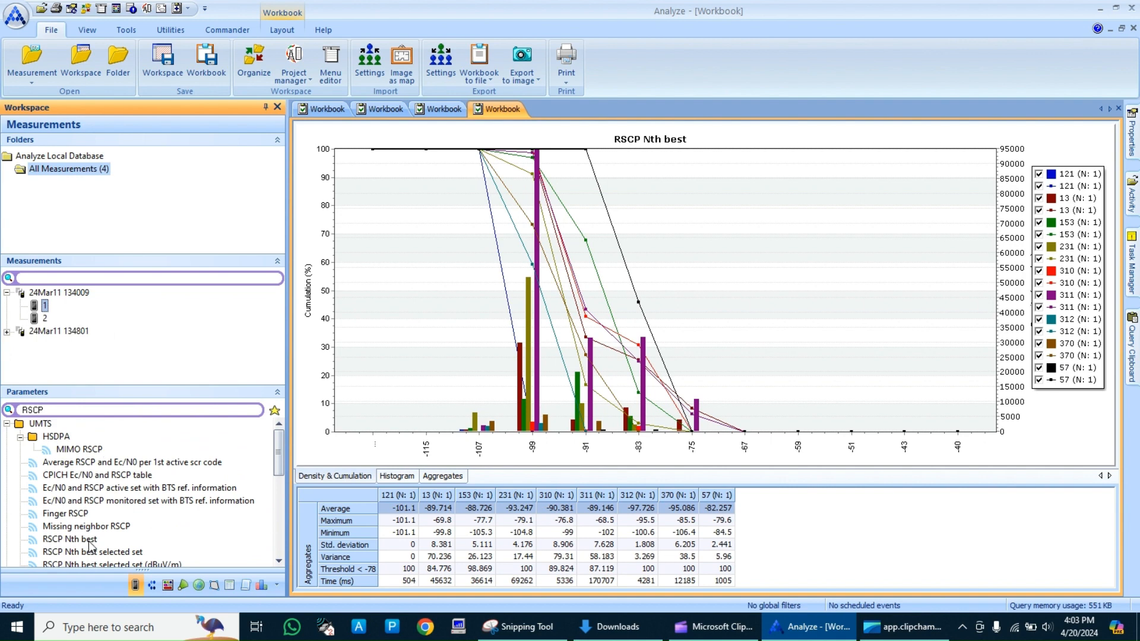
right_click(90, 542)
mouse_move(241, 430)
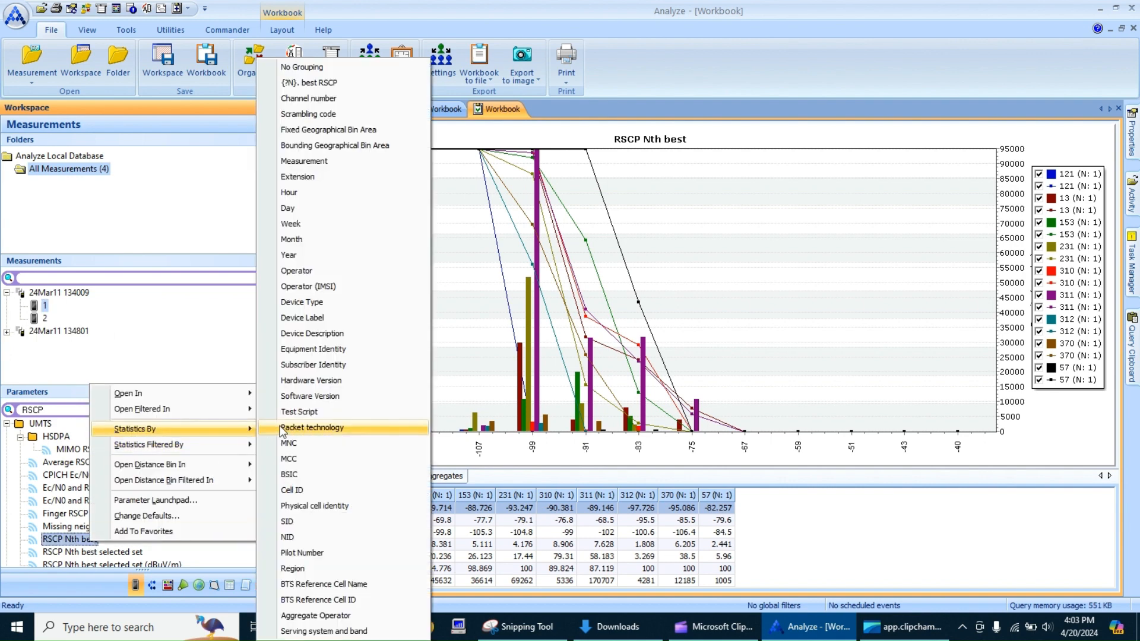
click(283, 428)
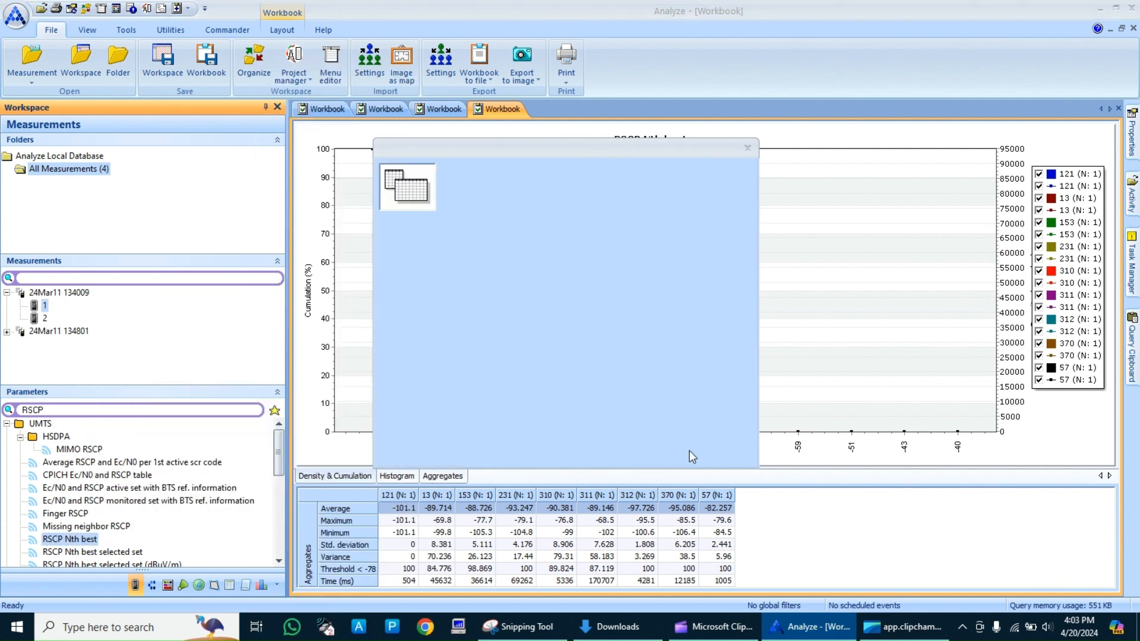
click(676, 455)
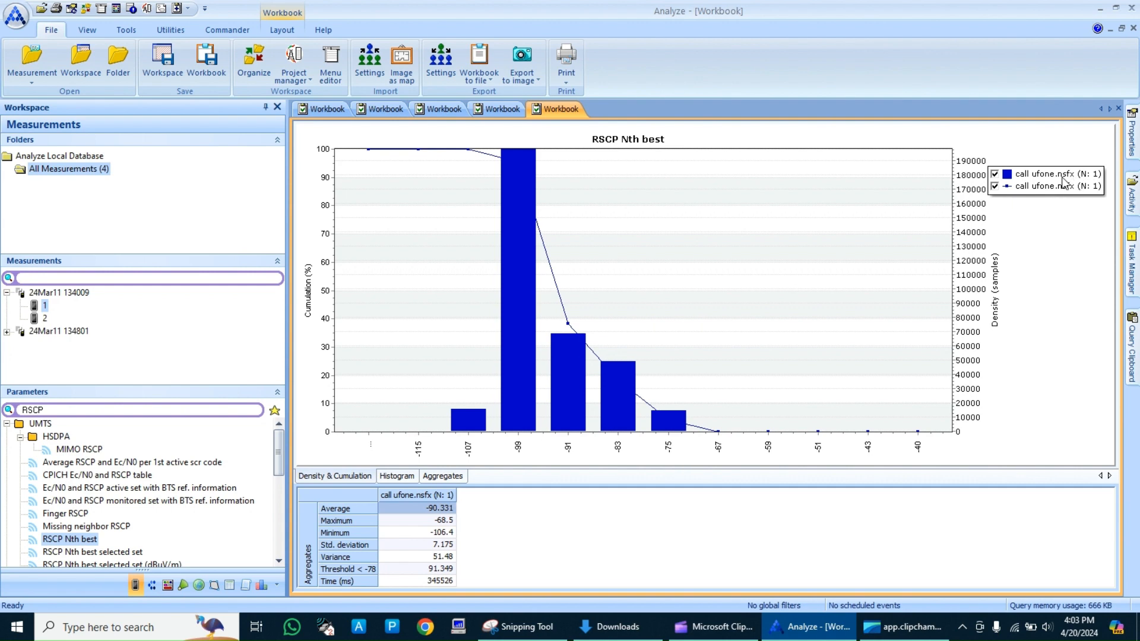
Open RSCP Nth best statistics grouped by Packet technology for device 1, accepting the default wizard filter.
right_click(92, 539)
mouse_move(228, 428)
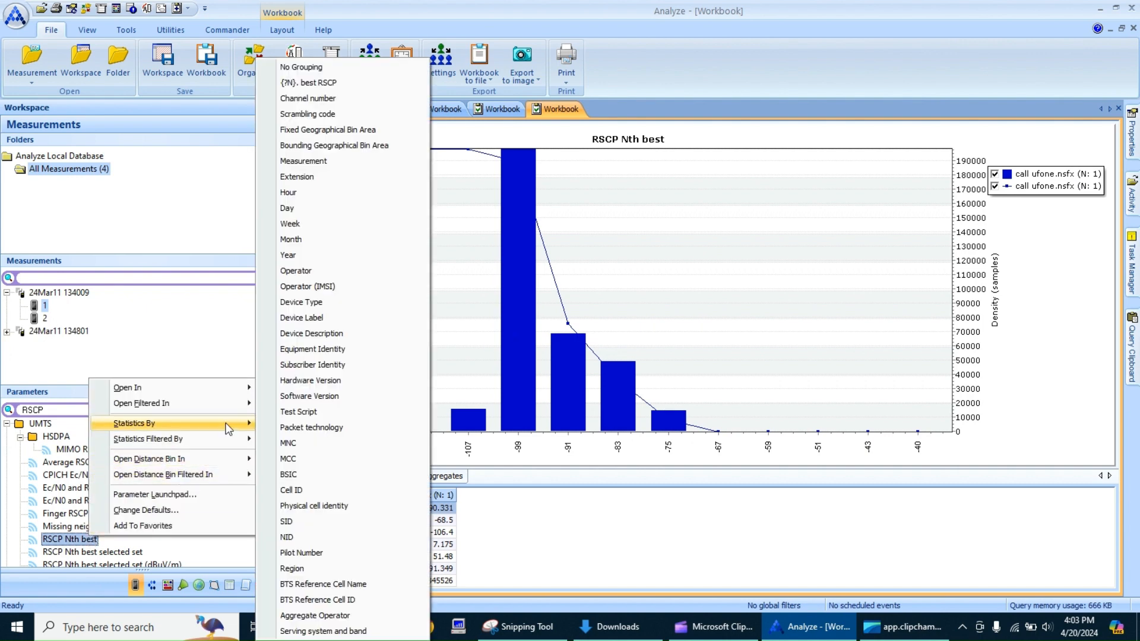
click(315, 428)
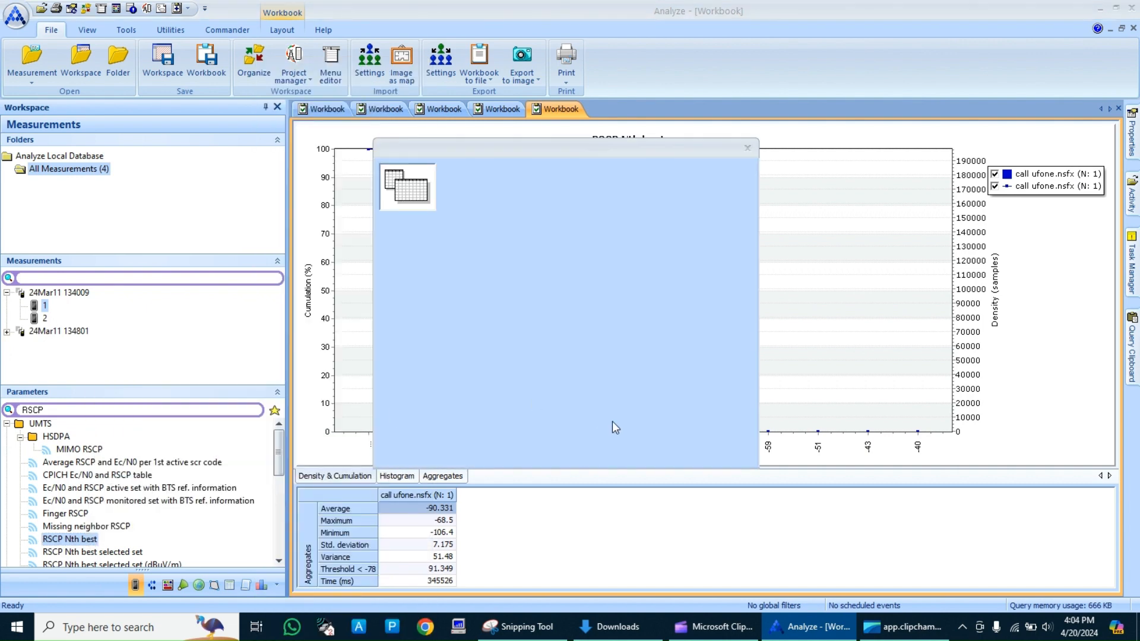
click(660, 450)
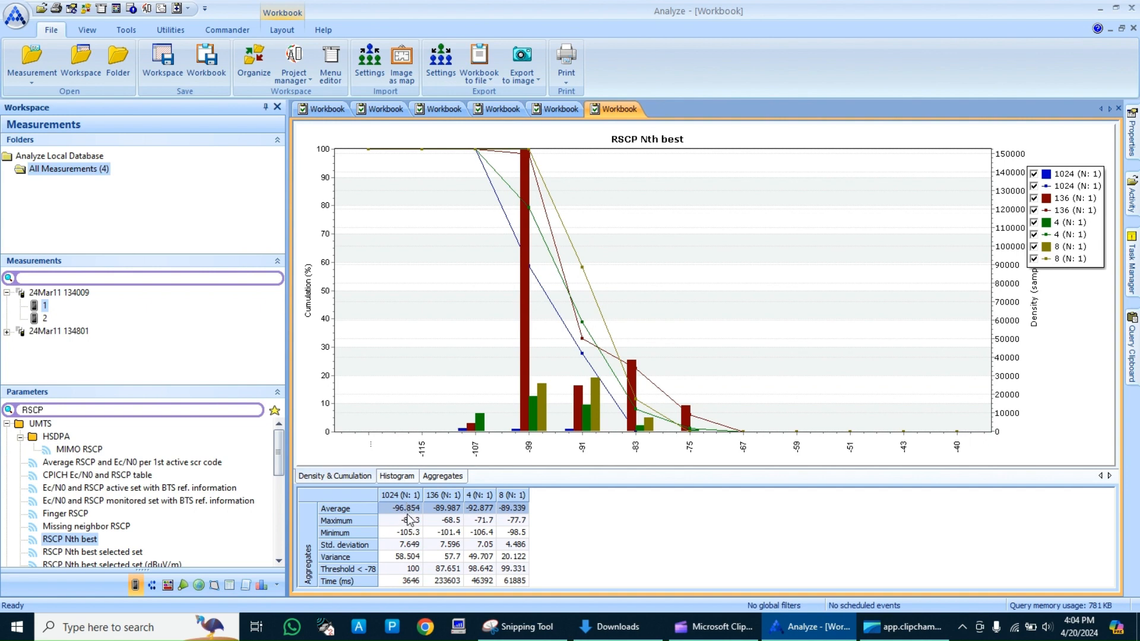
Open RSCP Nth best statistics grouped by MNC for device 1, accepting the default wizard filter.
right_click(93, 542)
mouse_move(233, 429)
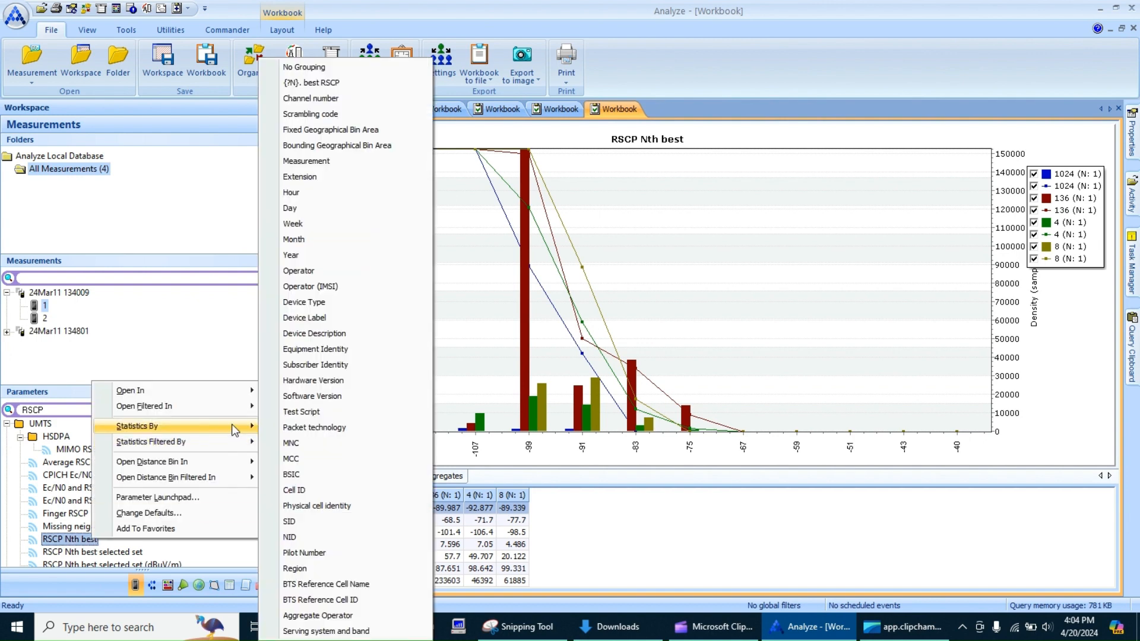
click(309, 445)
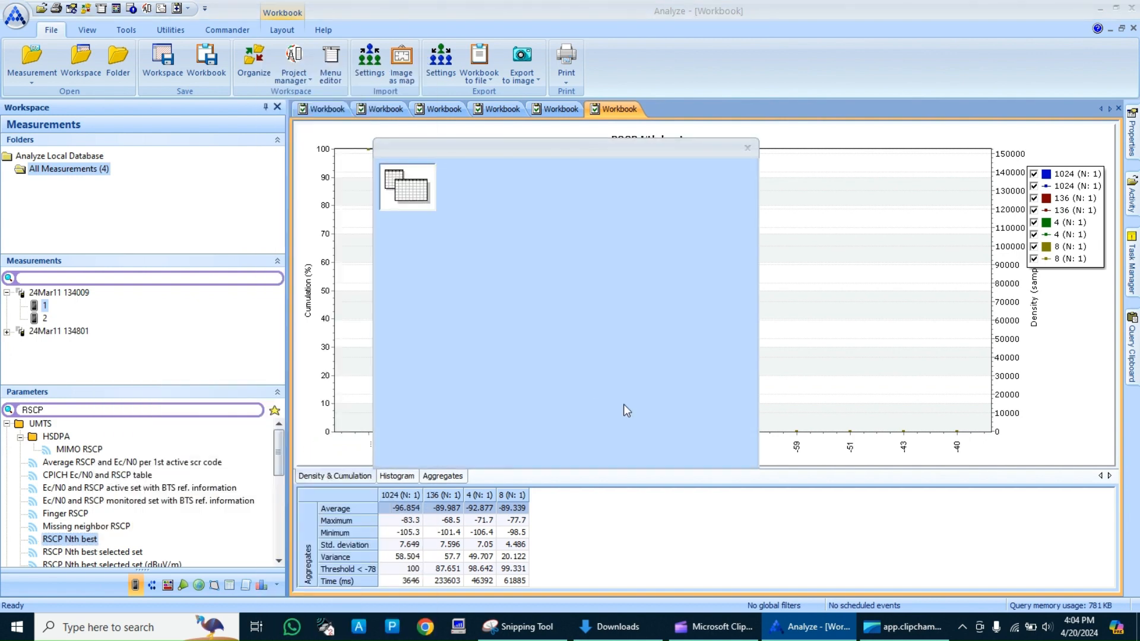
click(663, 455)
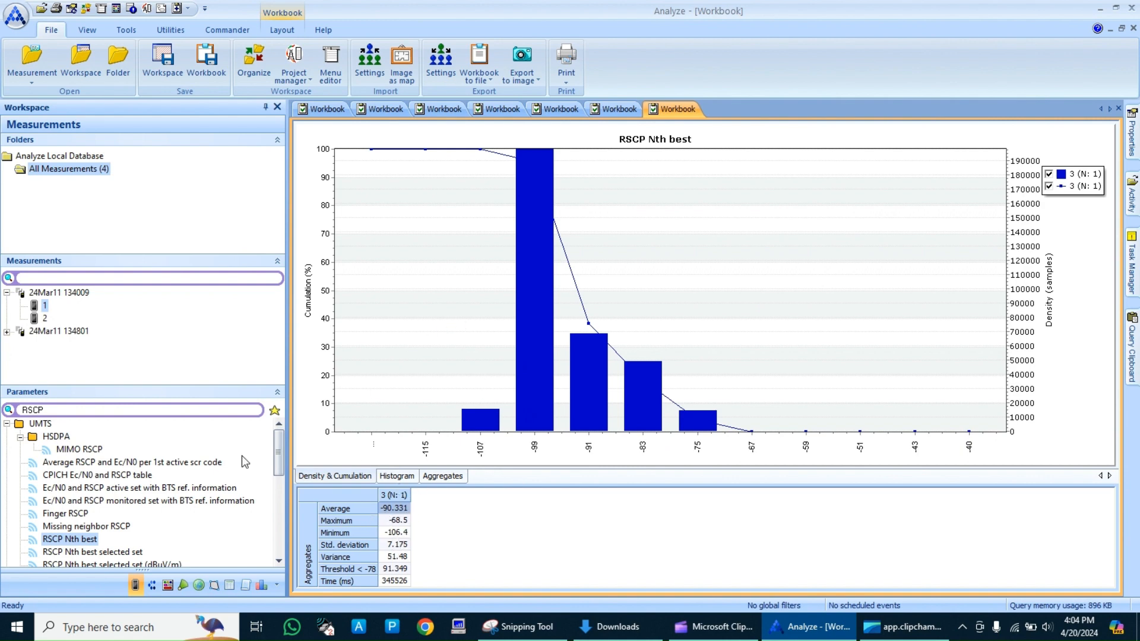
Open RSCP Nth best statistics grouped by MCC for device 1, accepting the default wizard filter.
right_click(89, 541)
mouse_move(202, 434)
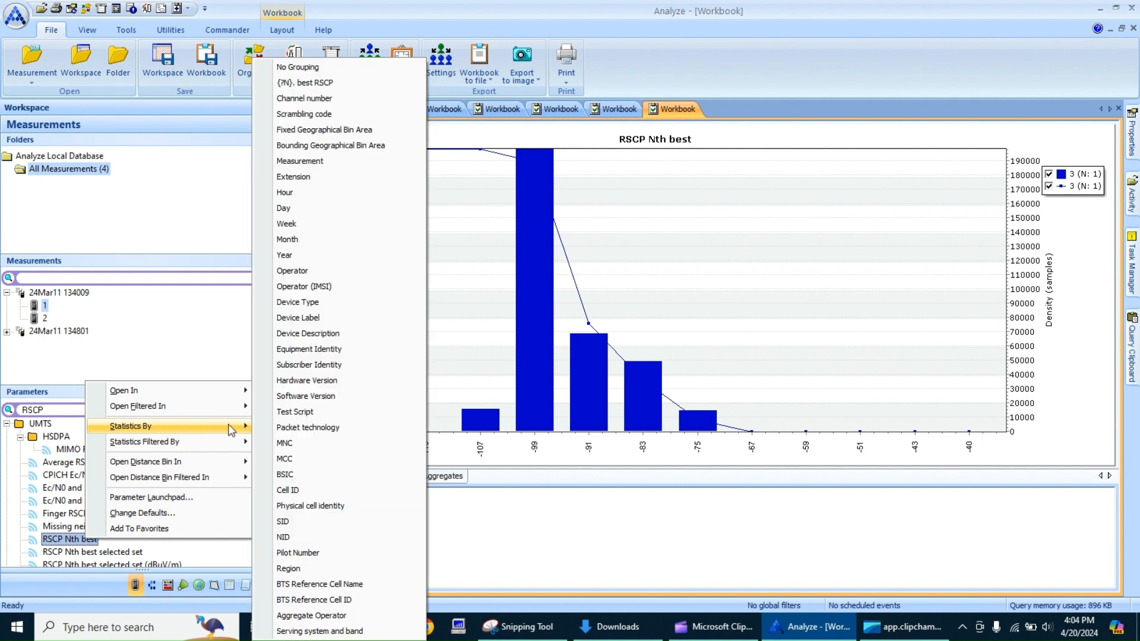
click(309, 462)
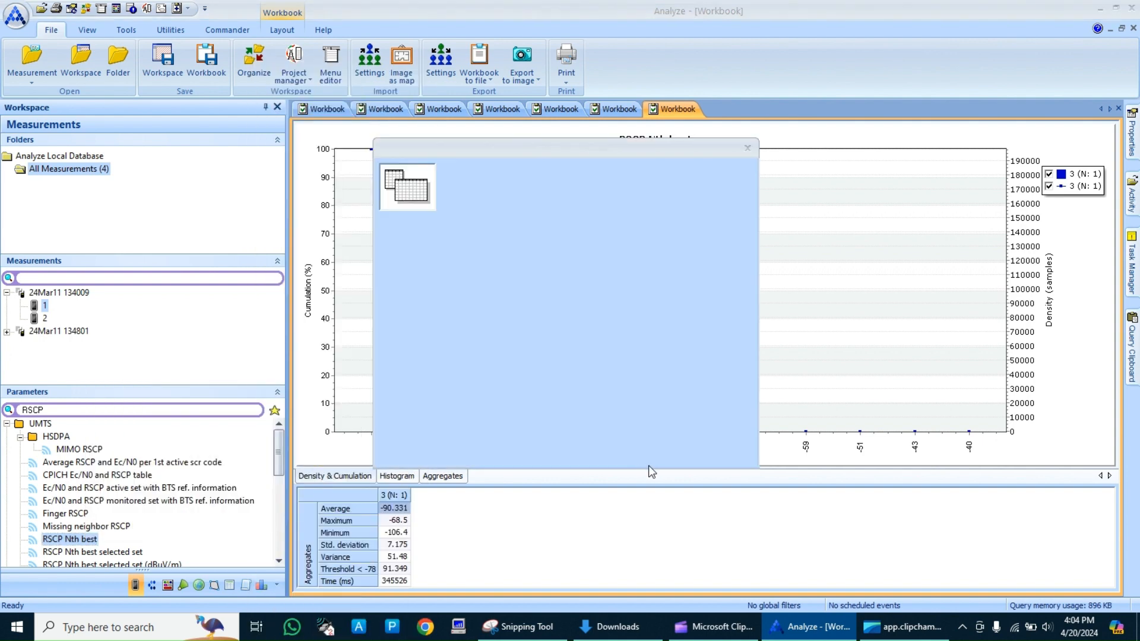
click(668, 454)
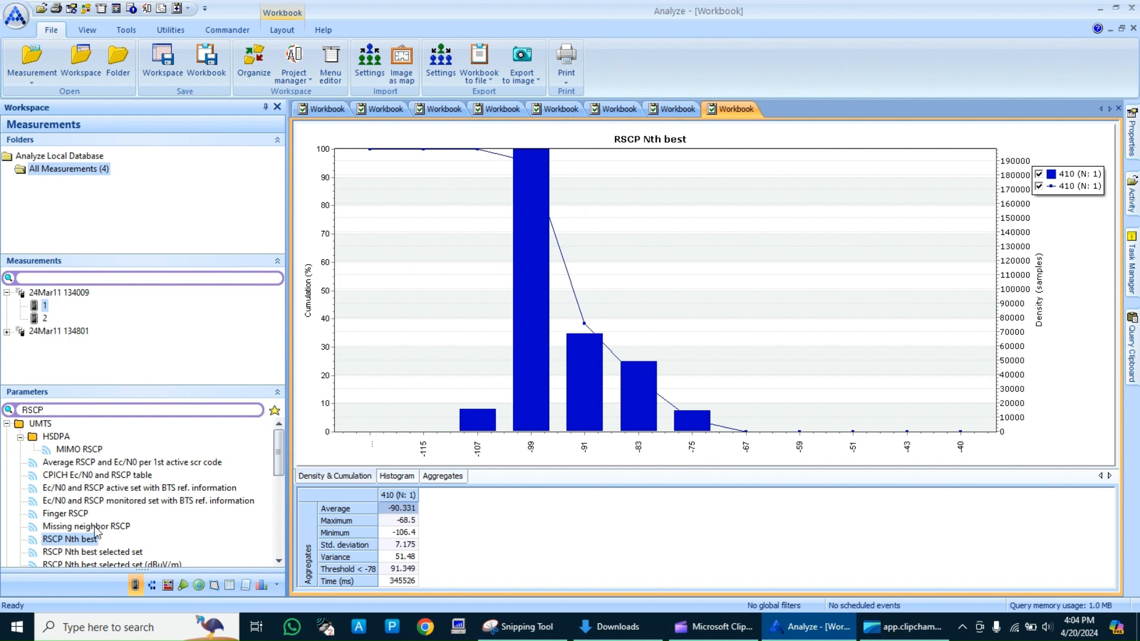
Try to open RSCP Nth best statistics grouped by BSIC for device 1 of 24Mar11 134009, accepting the default wizard filter.
right_click(89, 542)
mouse_move(232, 415)
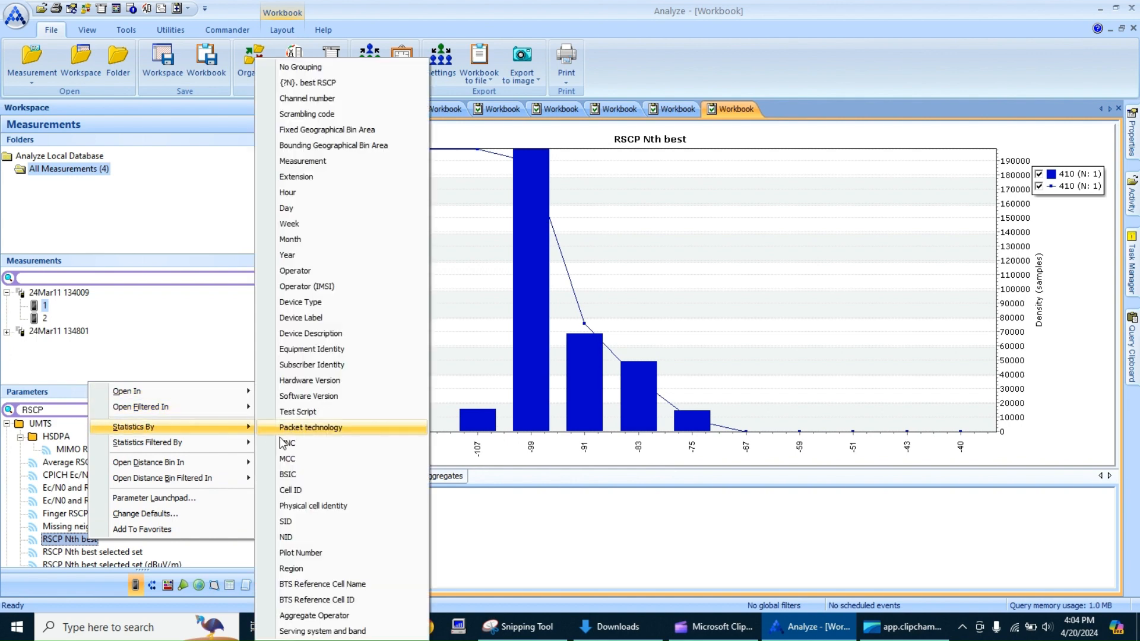
click(314, 475)
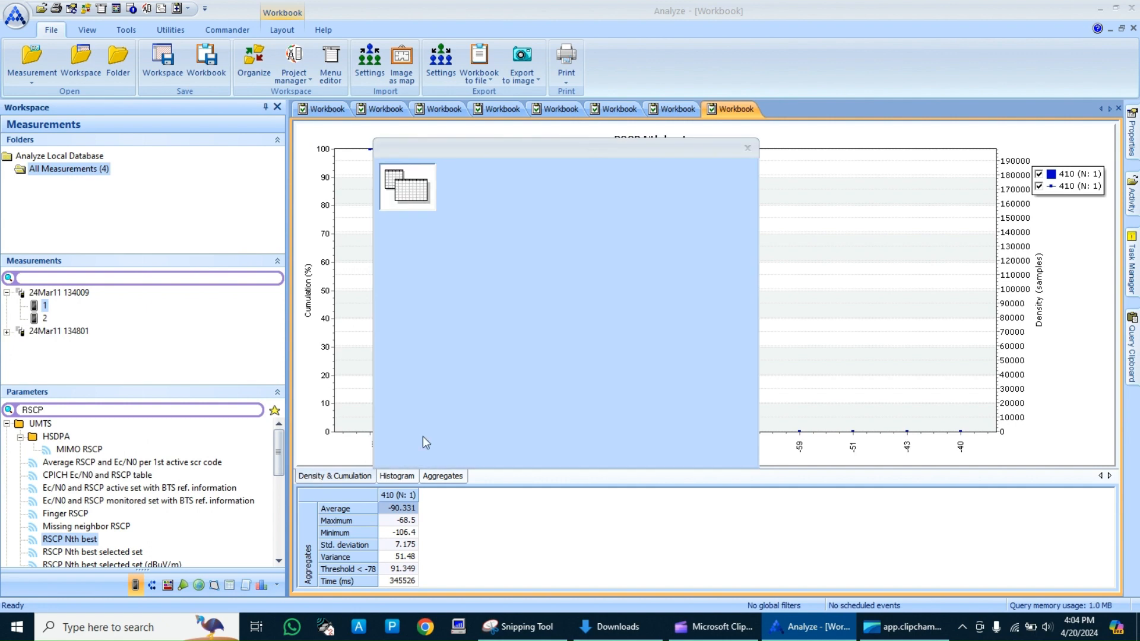
click(663, 455)
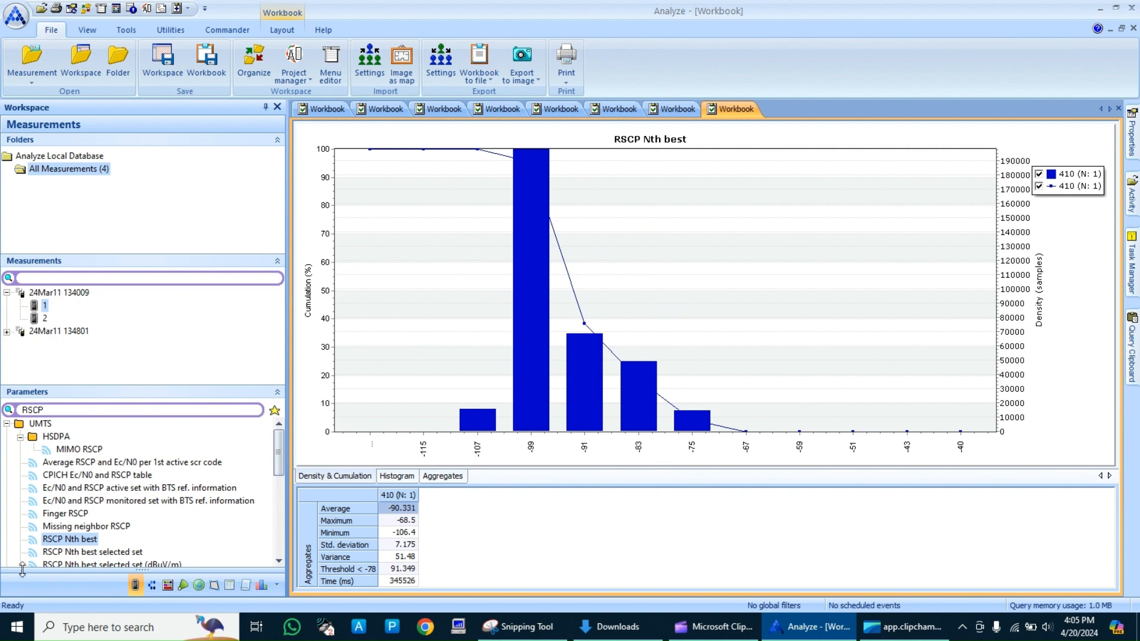
Open RSCP Nth best statistics grouped by Cell ID for device 1, accepting the default wizard filter.
right_click(72, 539)
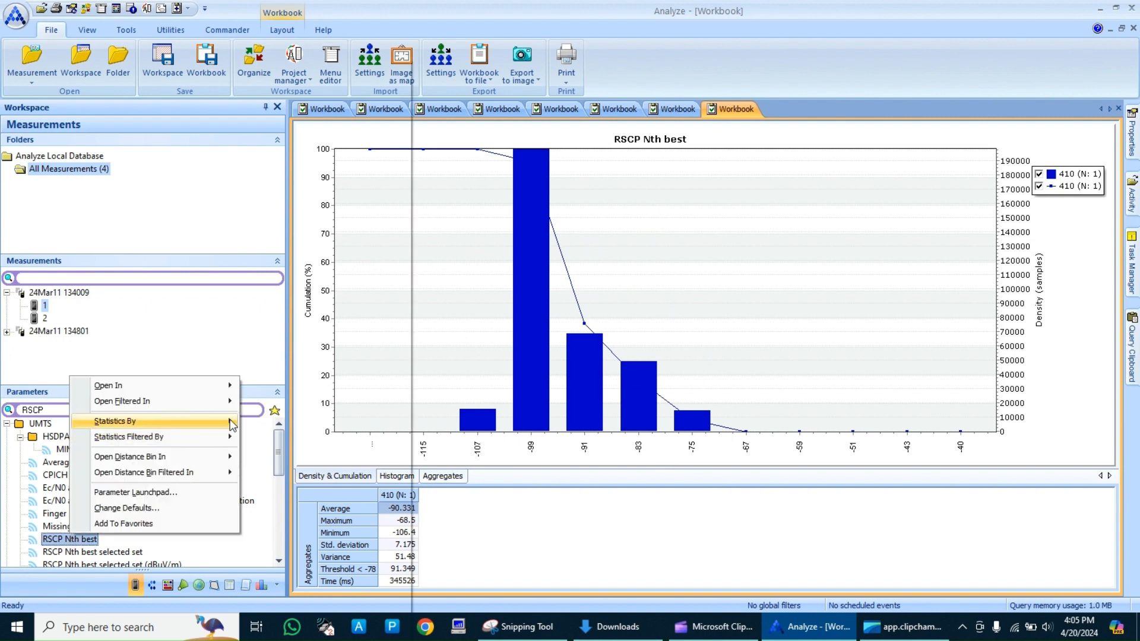
mouse_move(226, 421)
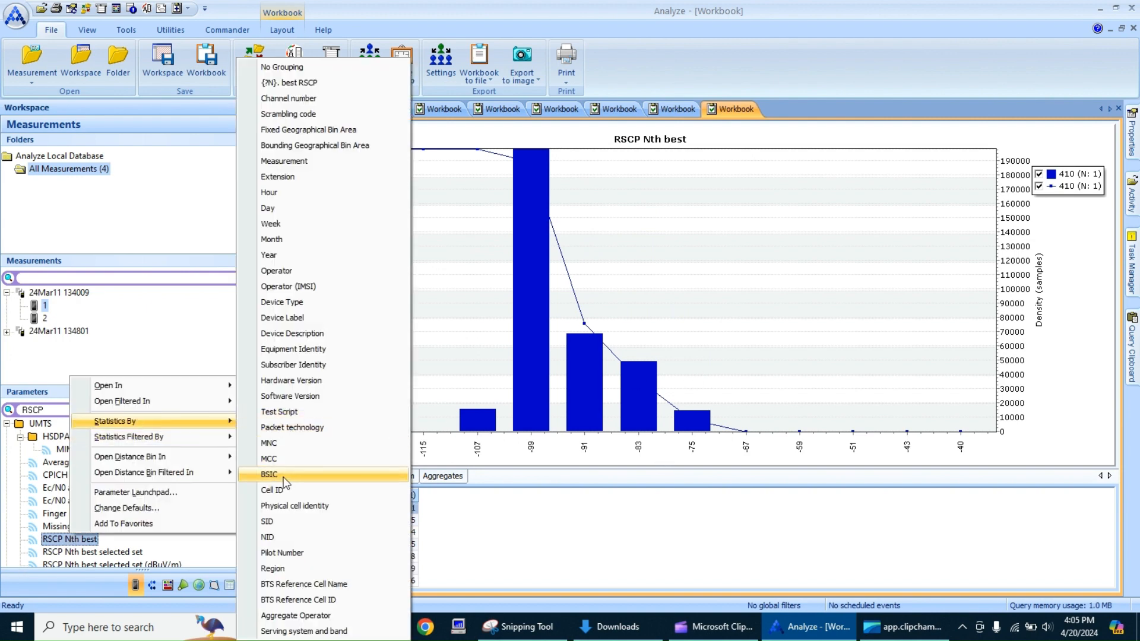
click(291, 490)
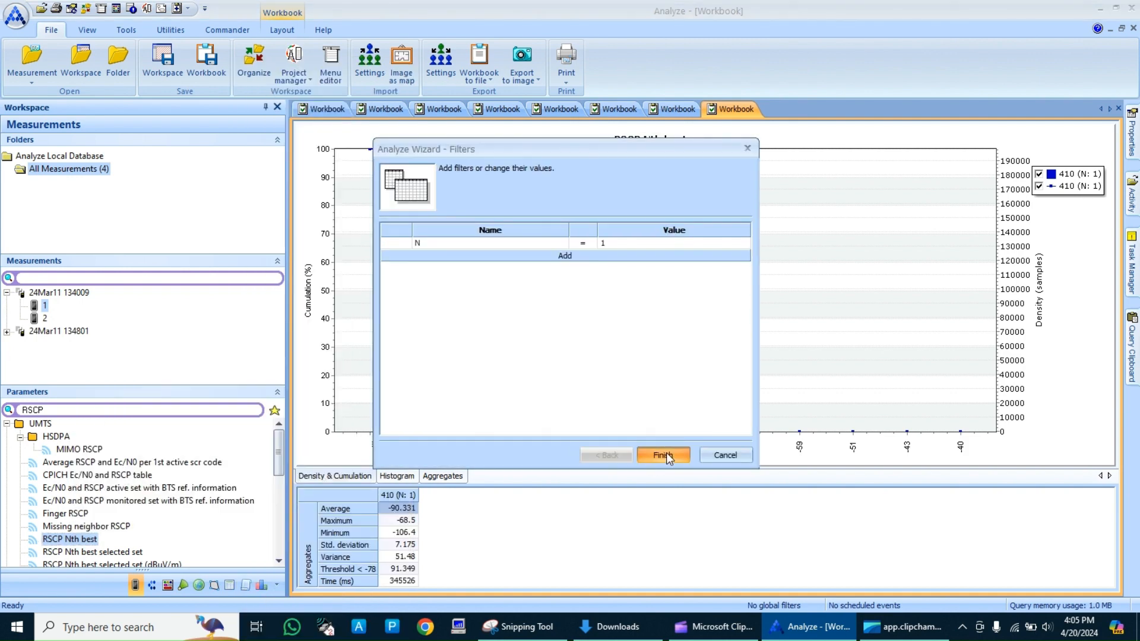
click(664, 454)
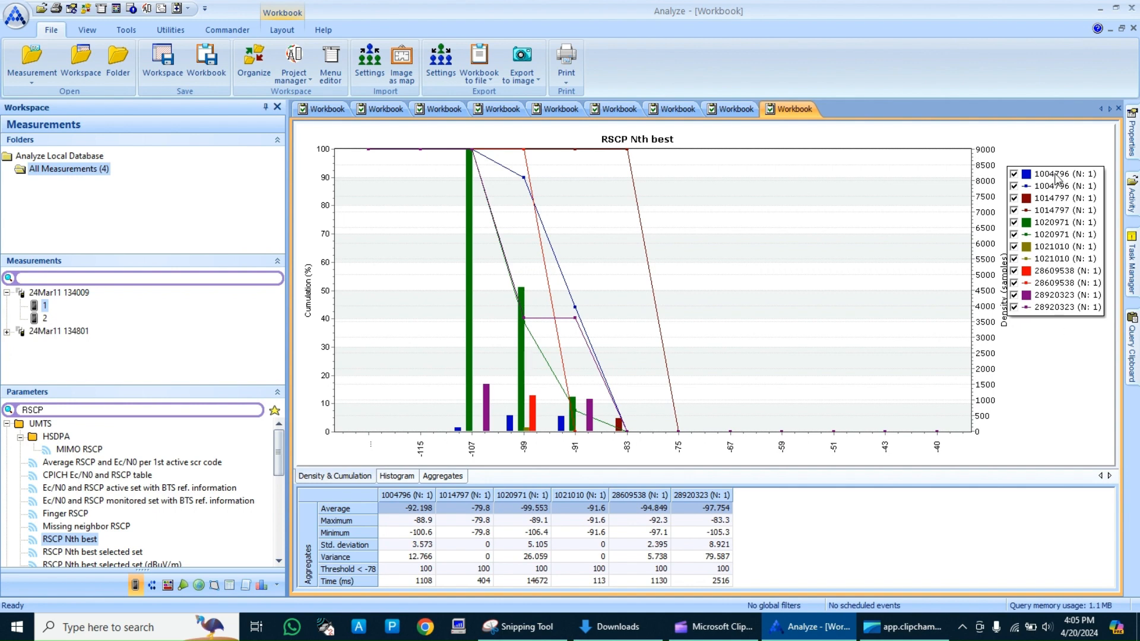
Open RSCP Nth best statistics grouped by Physical cell identity for device 1, accepting the default wizard filter.
right_click(81, 542)
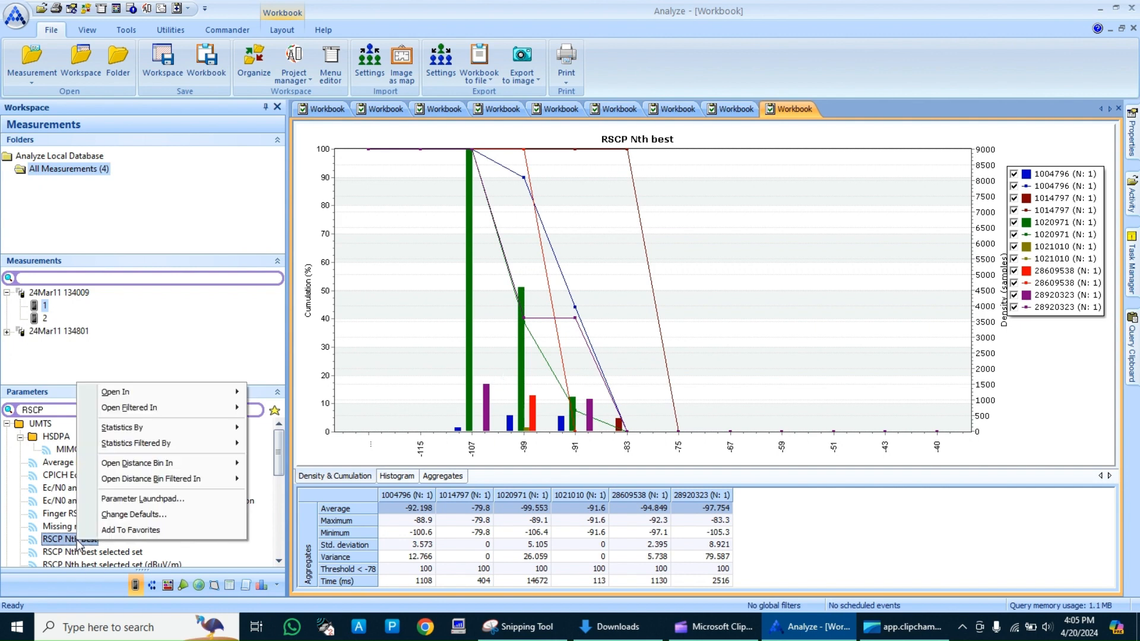
mouse_move(213, 429)
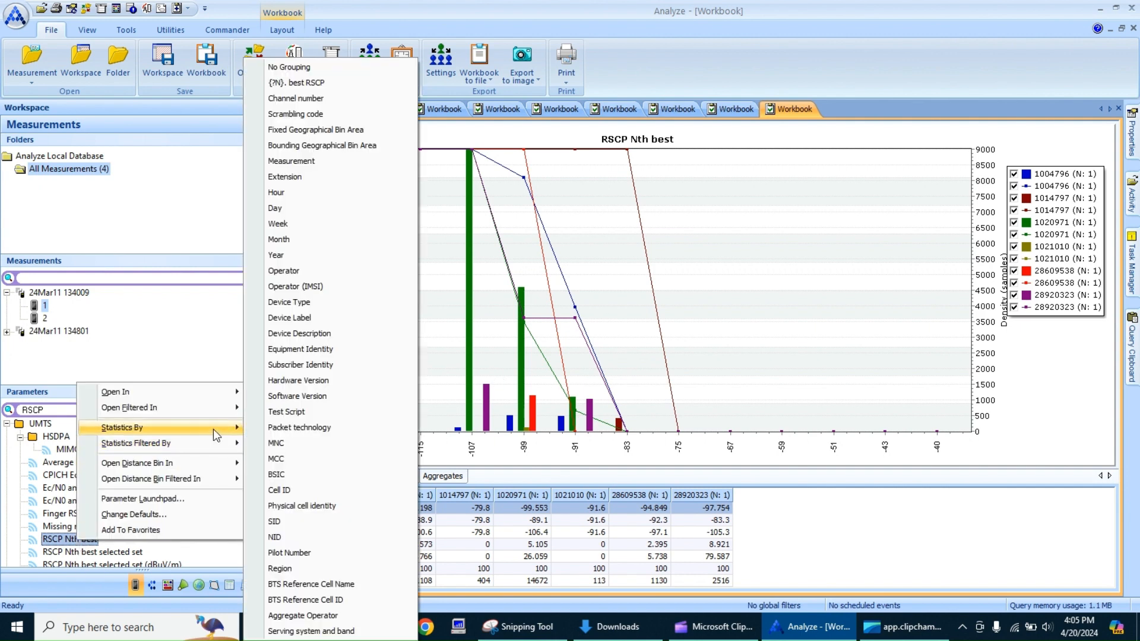
click(324, 506)
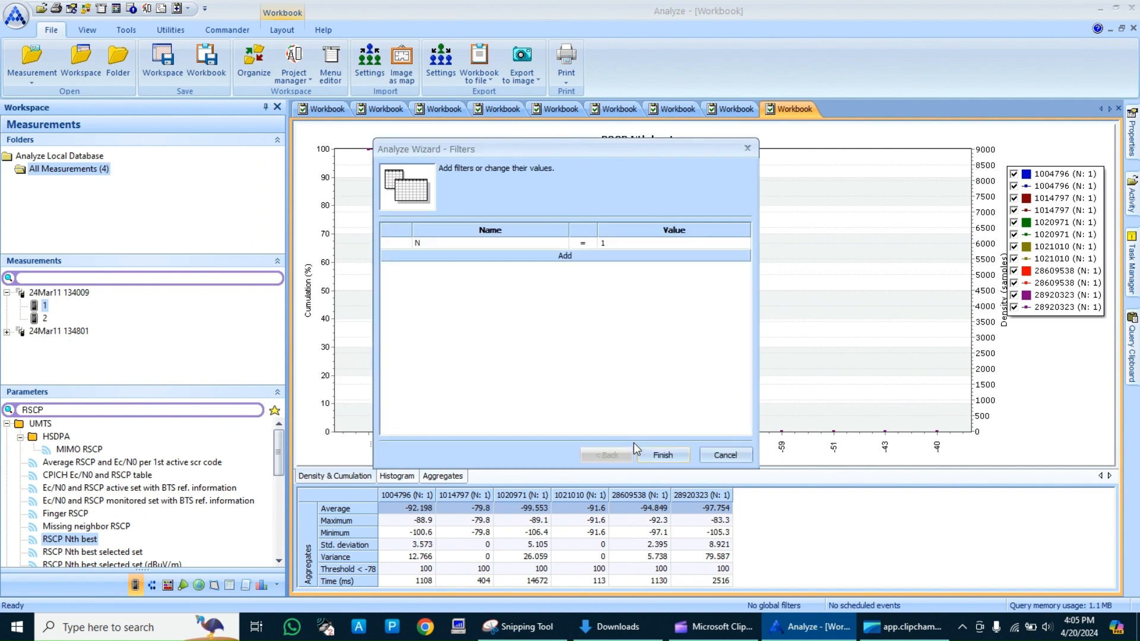
click(661, 454)
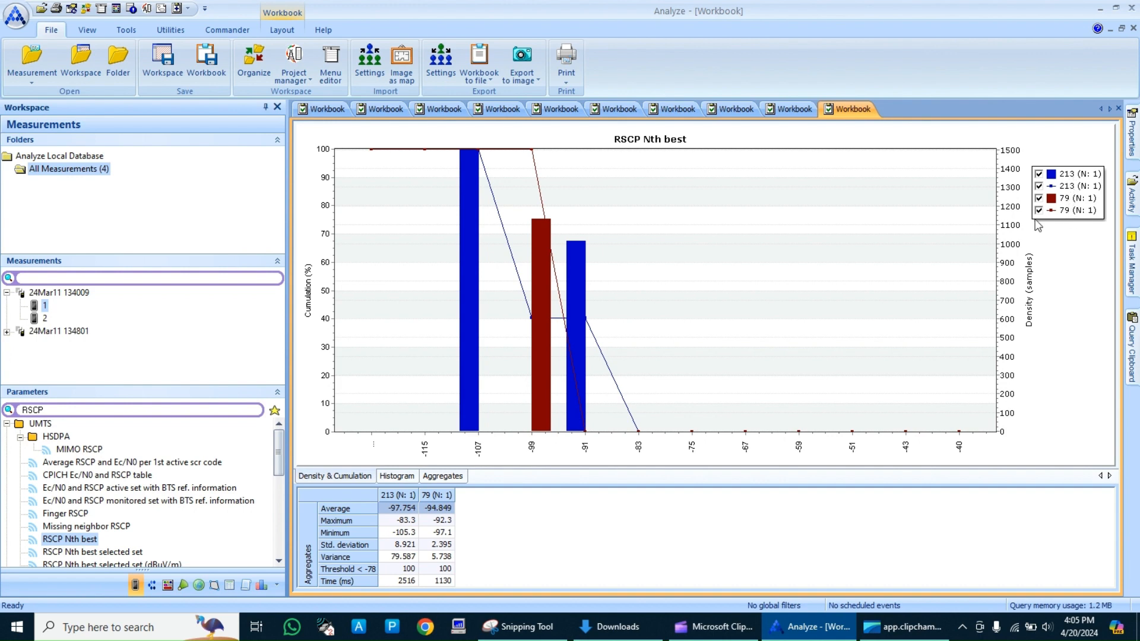
Try to open RSCP Nth best statistics grouped by SID for device 1, accepting the default wizard filter.
right_click(94, 542)
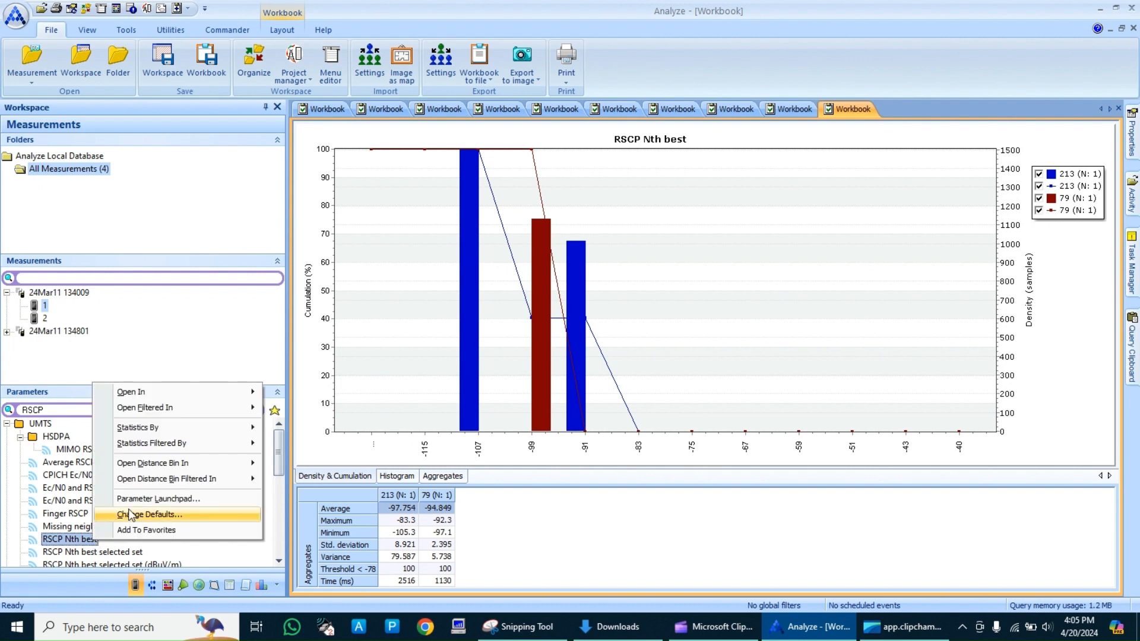
mouse_move(225, 427)
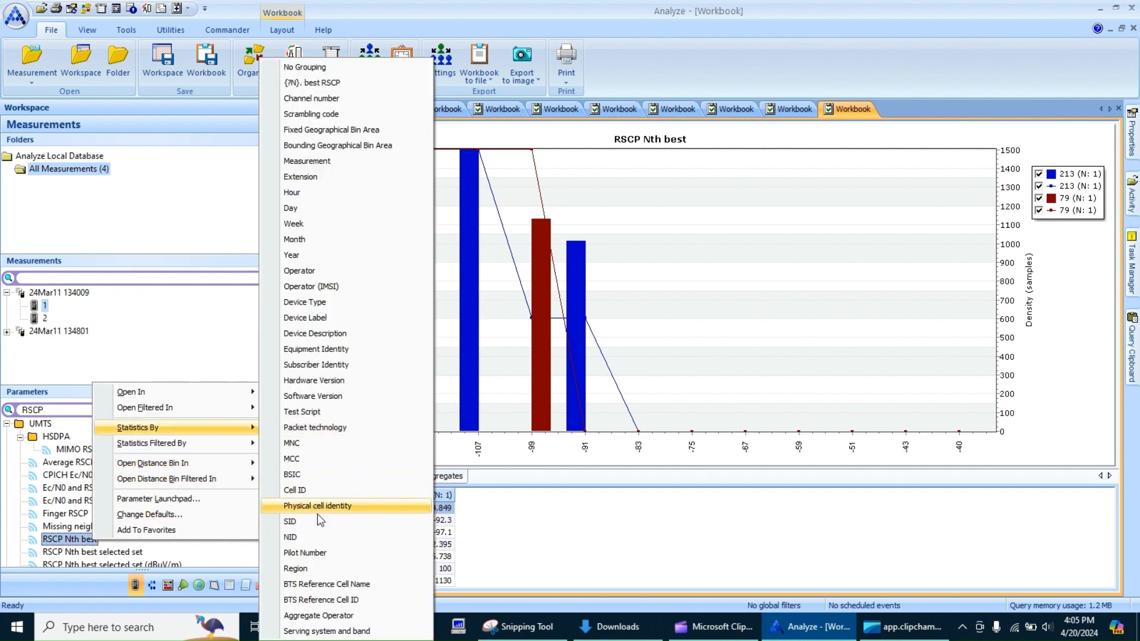
click(291, 521)
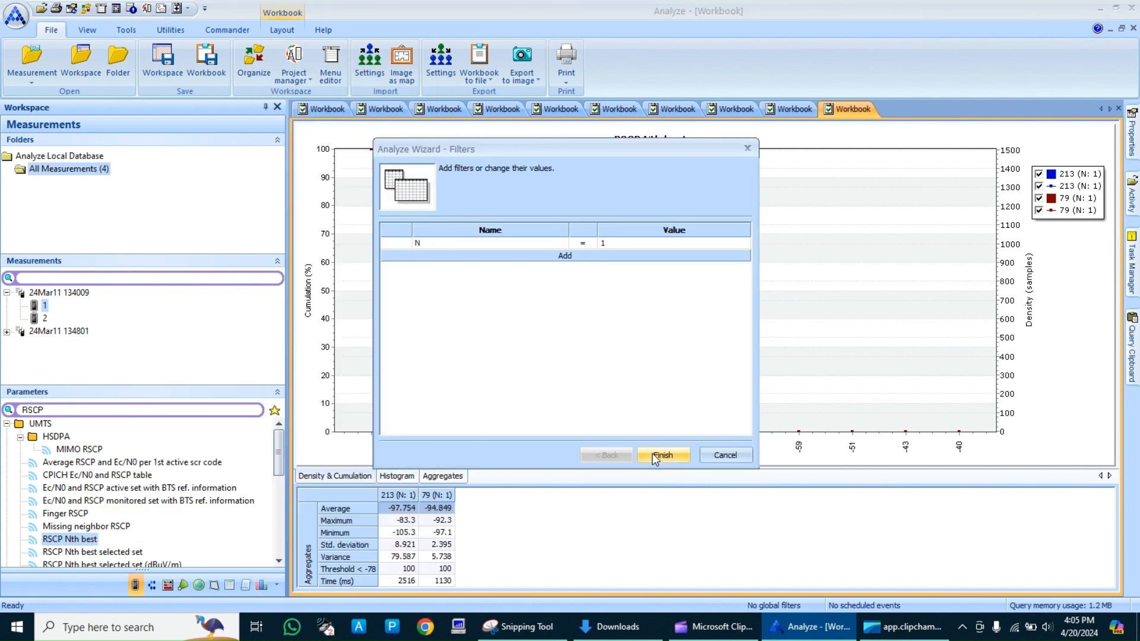
click(652, 454)
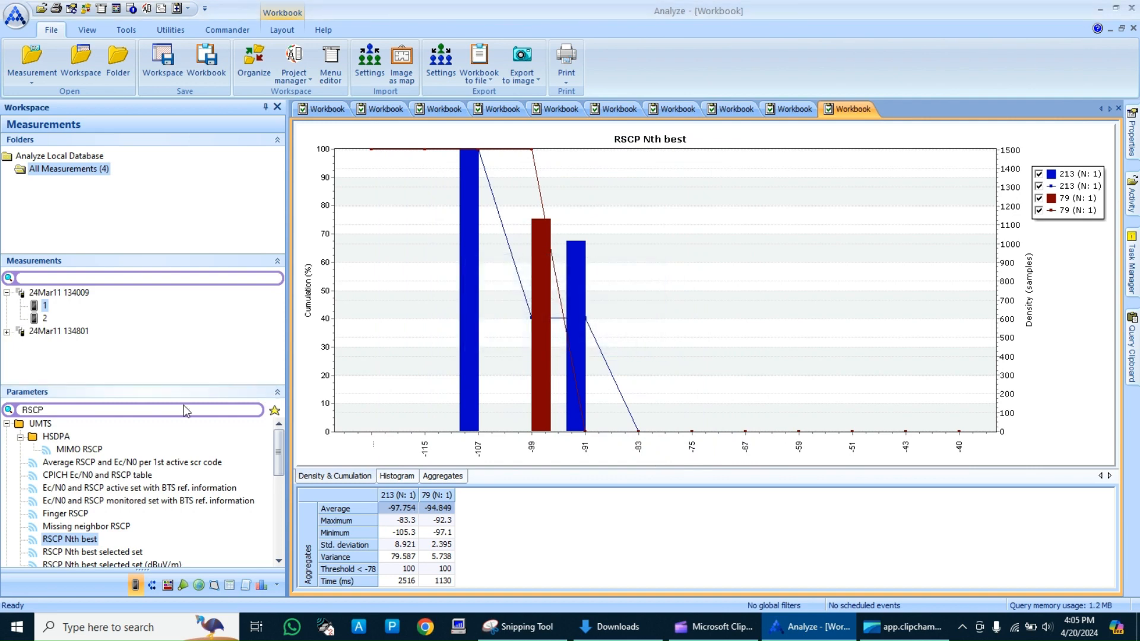
Try to open RSCP Nth best statistics grouped by NID for device 1, accepting the default wizard filter.
right_click(80, 541)
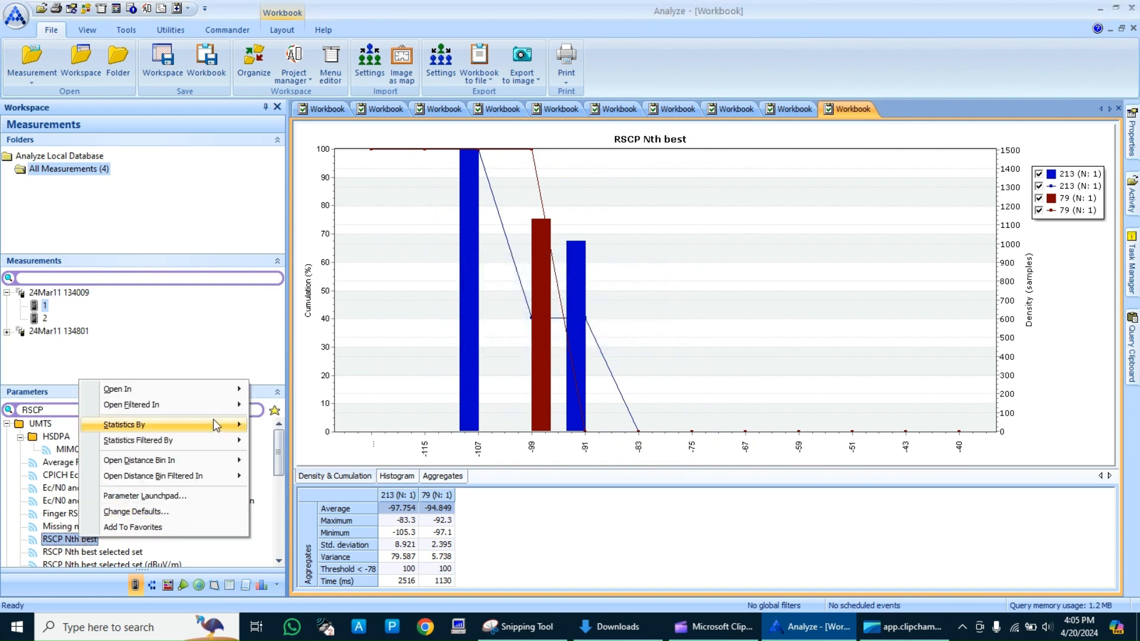
mouse_move(216, 420)
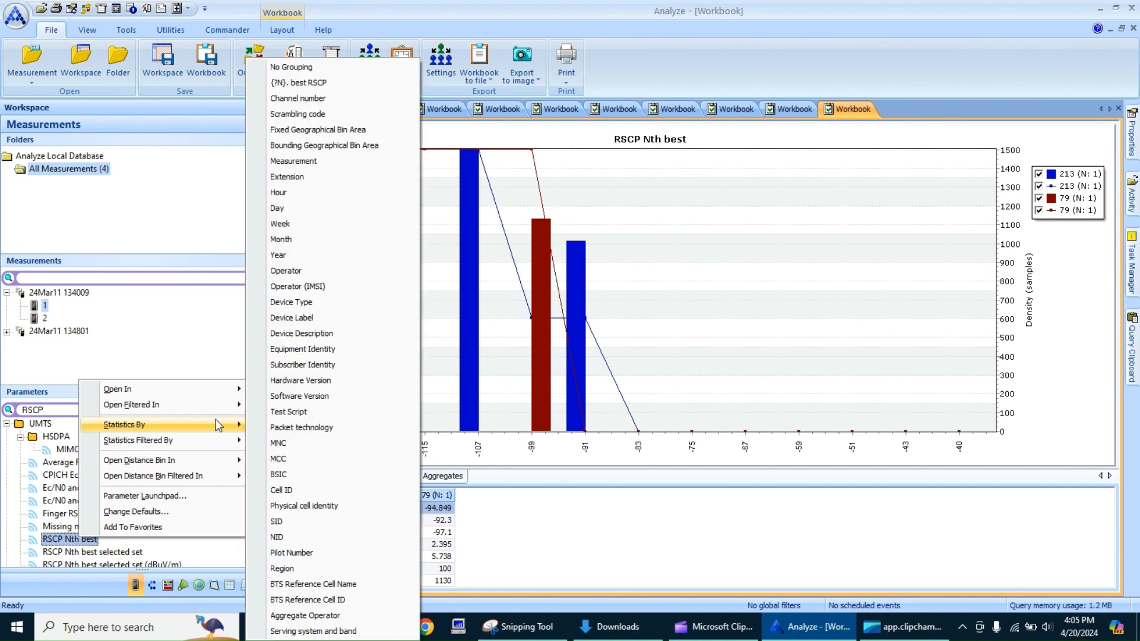
click(295, 537)
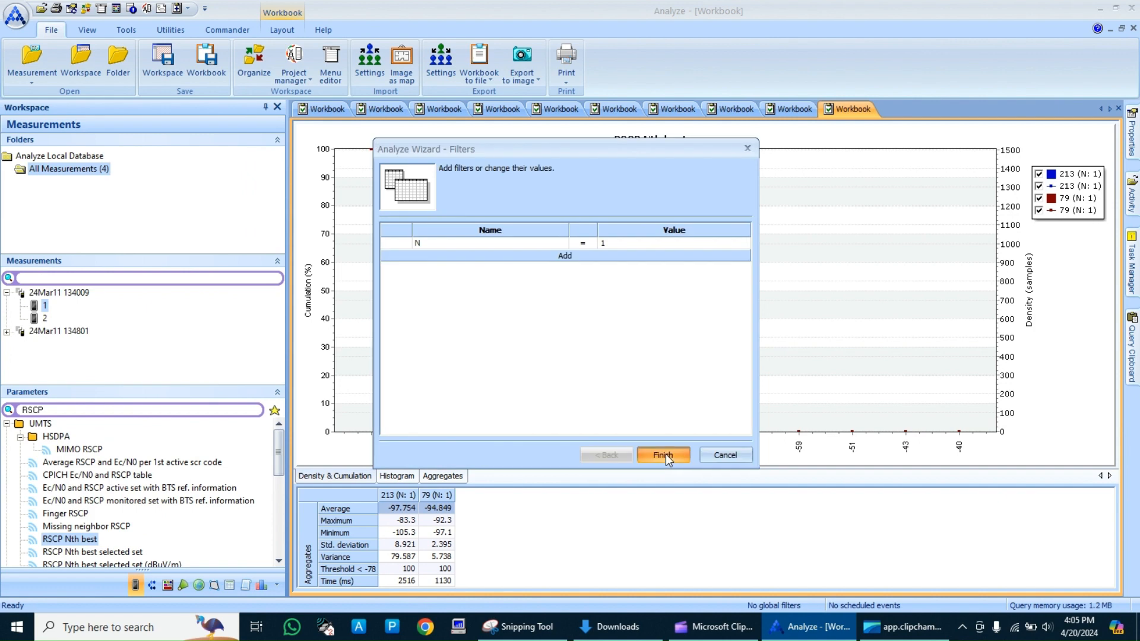
click(666, 454)
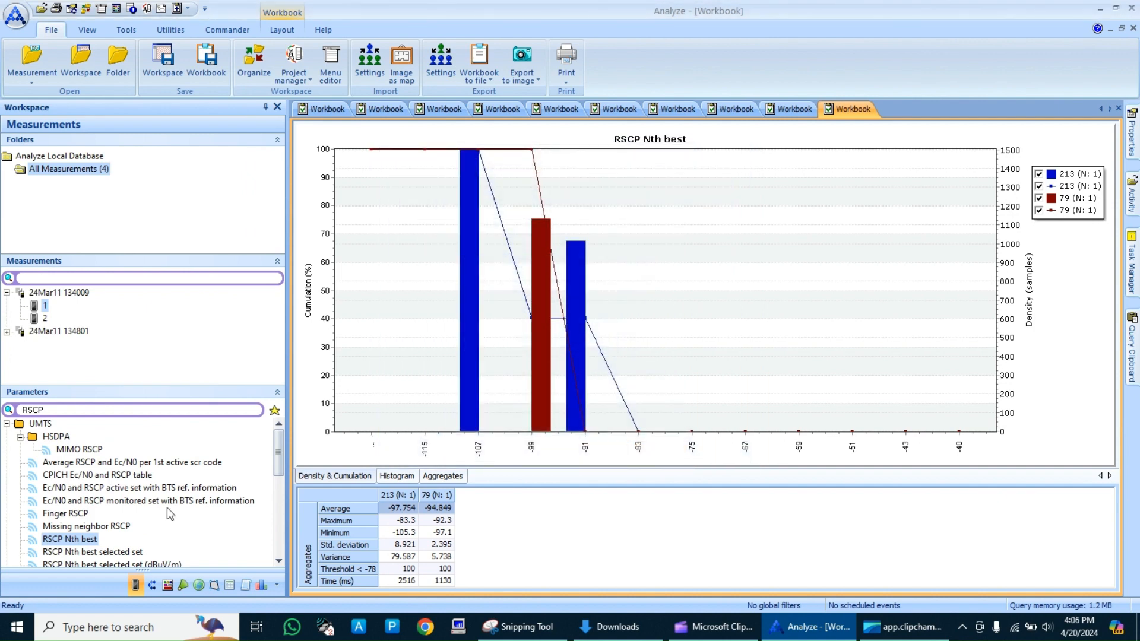
Try to open RSCP Nth best statistics grouped by Pilot Number for device 1, accepting the default wizard filter.
right_click(94, 540)
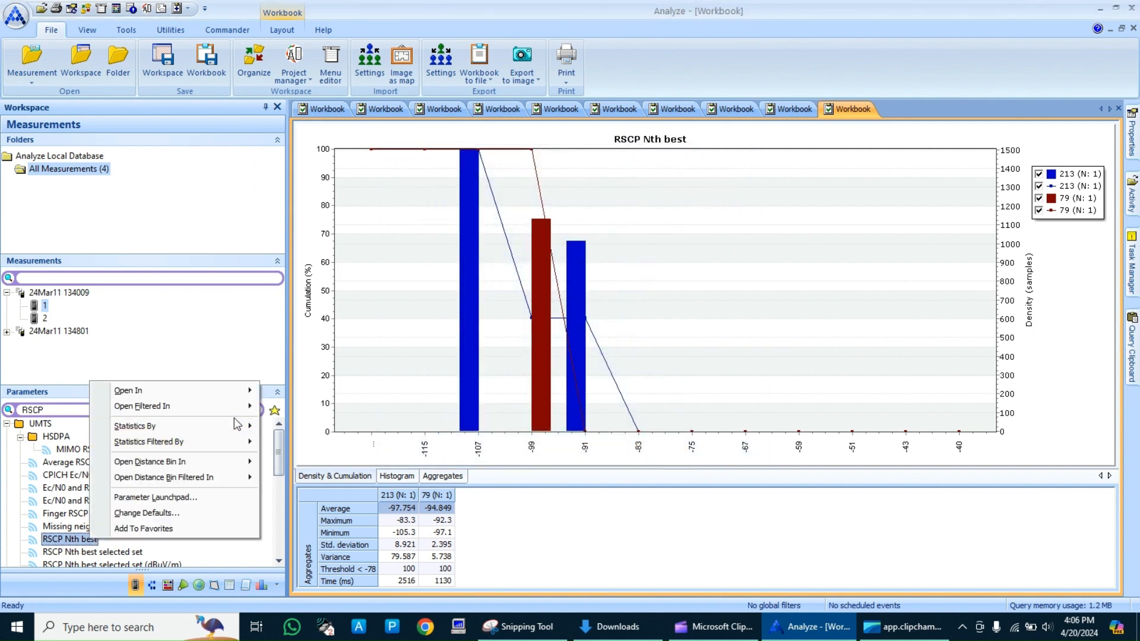
mouse_move(238, 426)
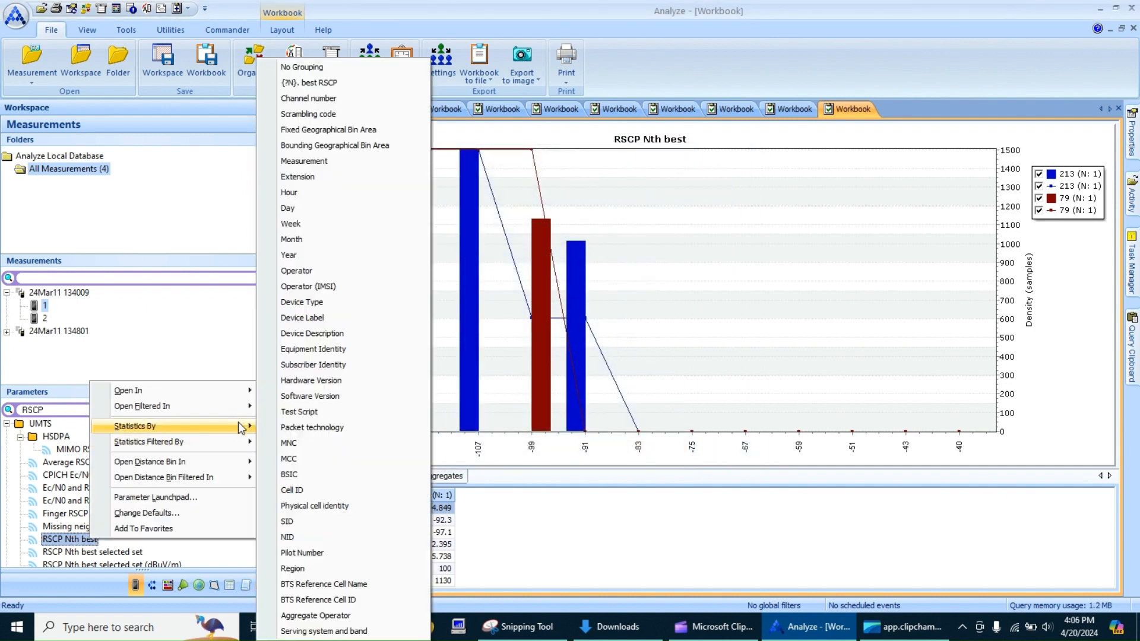
click(320, 554)
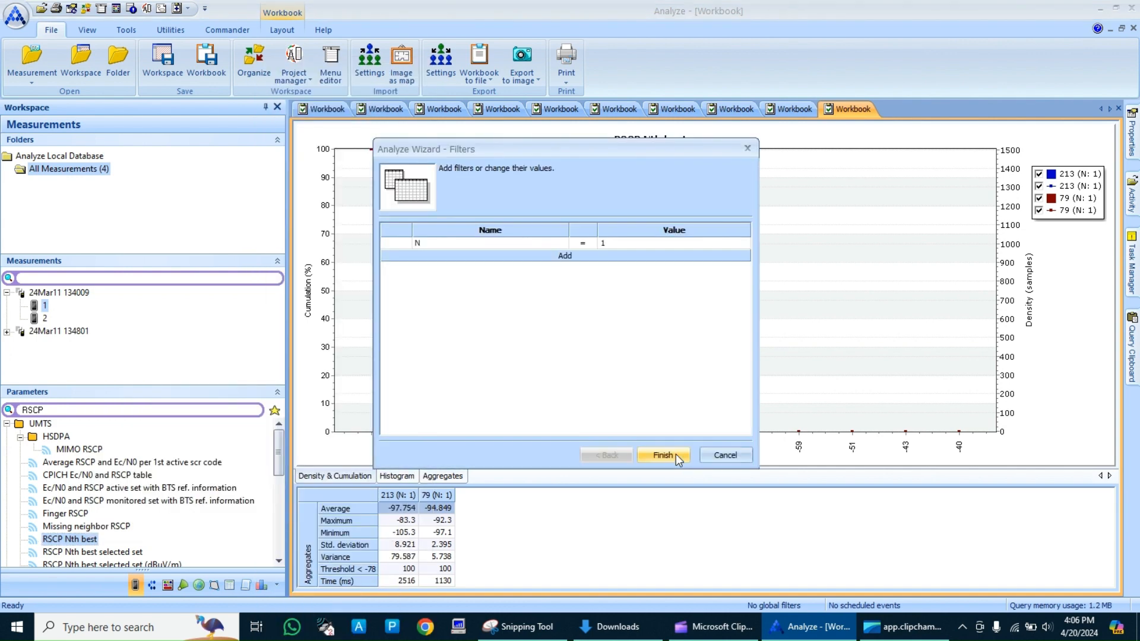
click(676, 454)
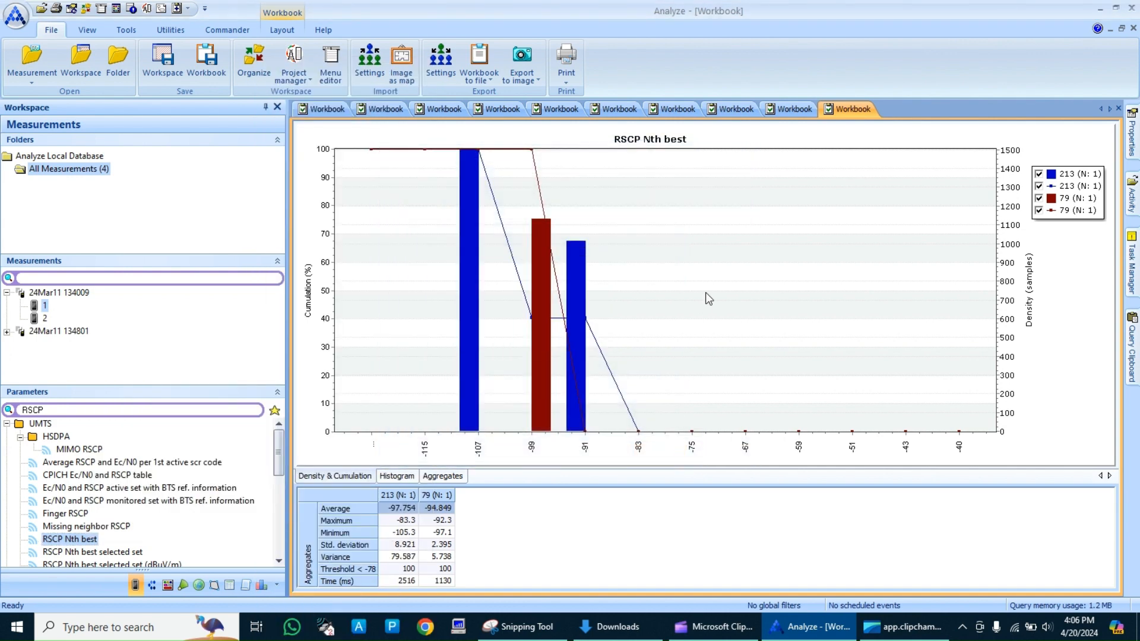
Try to open RSCP Nth best statistics grouped by Region for device 1, accepting the default wizard filter.
right_click(91, 542)
mouse_move(246, 431)
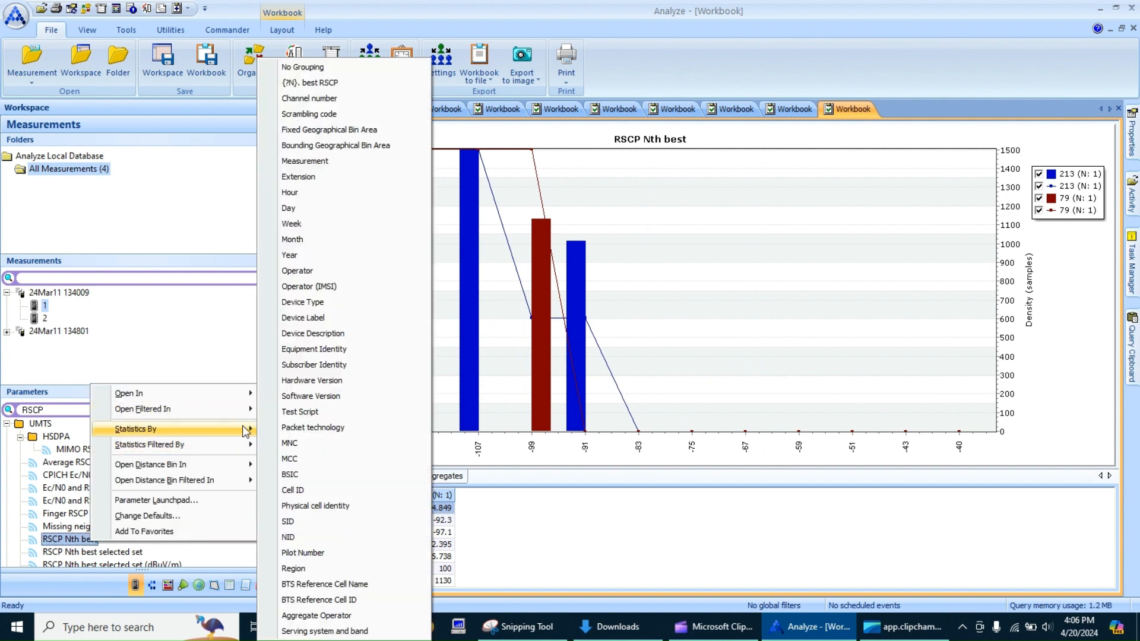
click(311, 571)
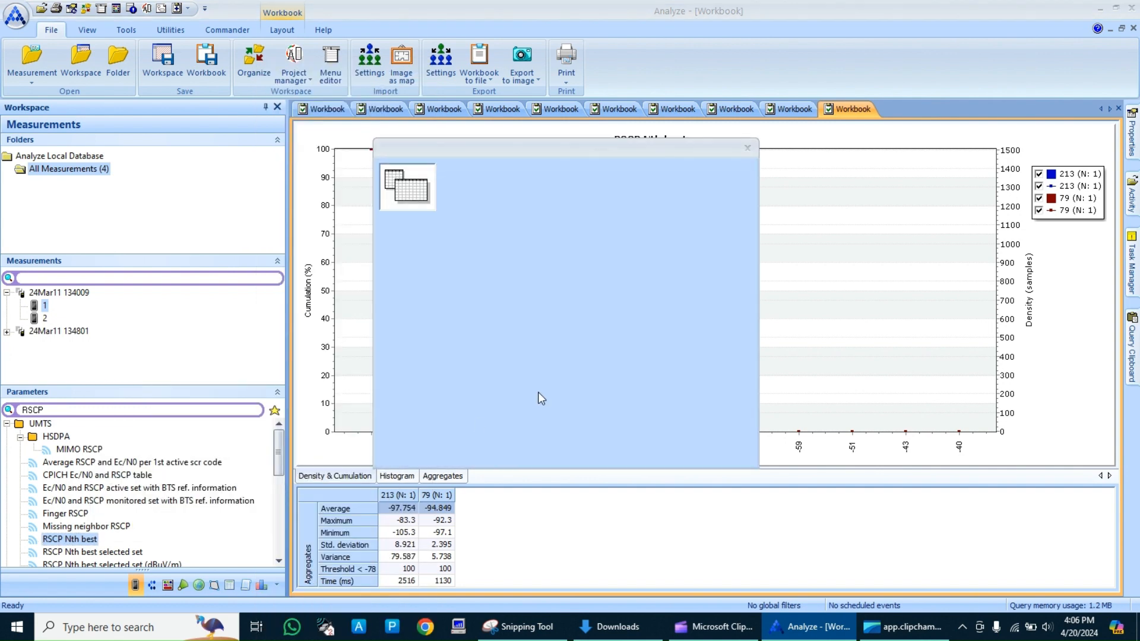
click(661, 455)
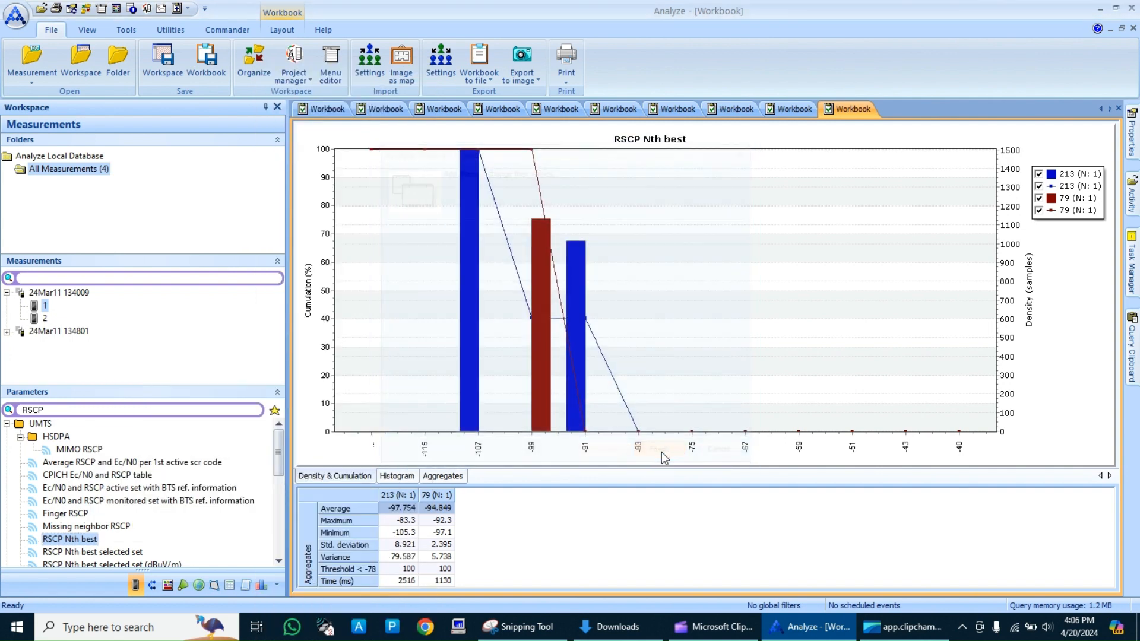
Try to open RSCP Nth best statistics grouped by BTS Reference Cell Name for device 1, accepting the default wizard filter.
right_click(52, 541)
mouse_move(213, 434)
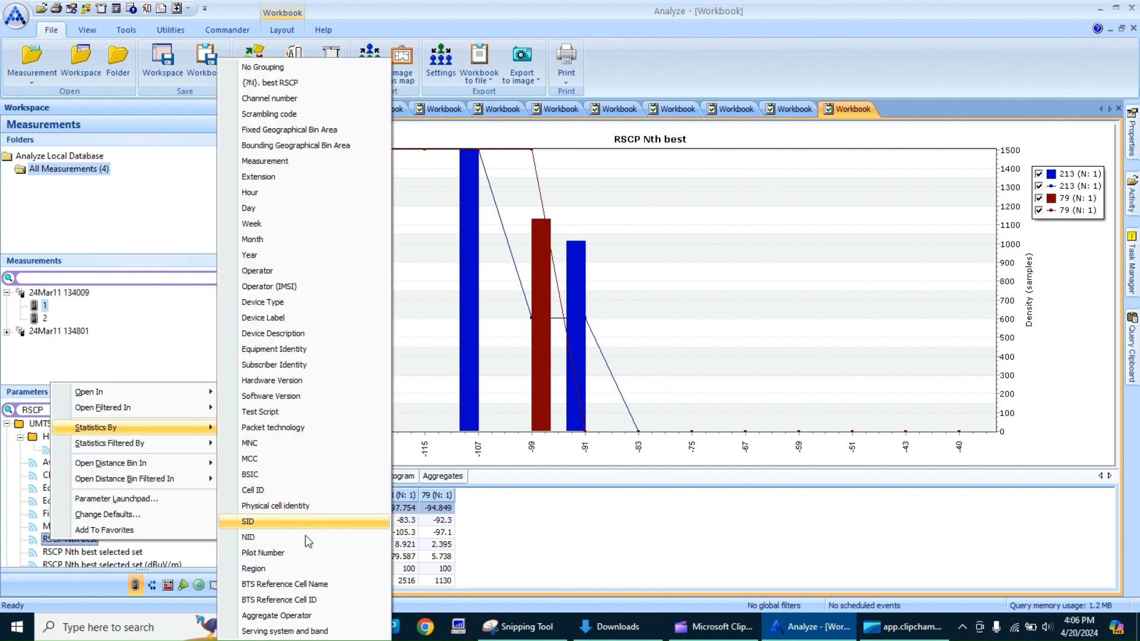
click(306, 584)
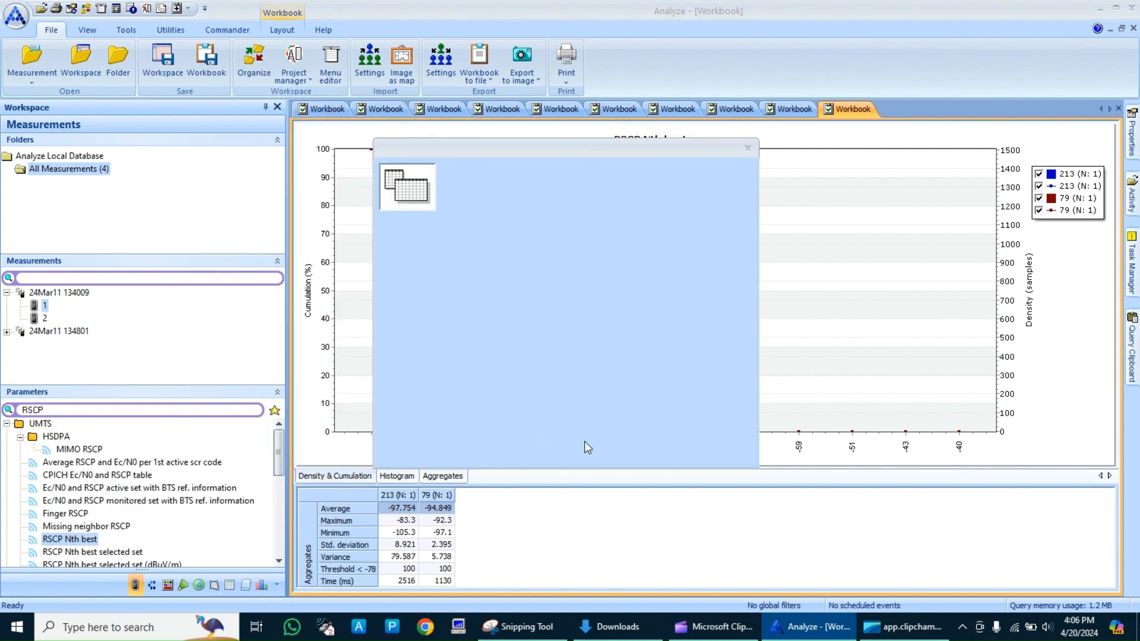
click(660, 455)
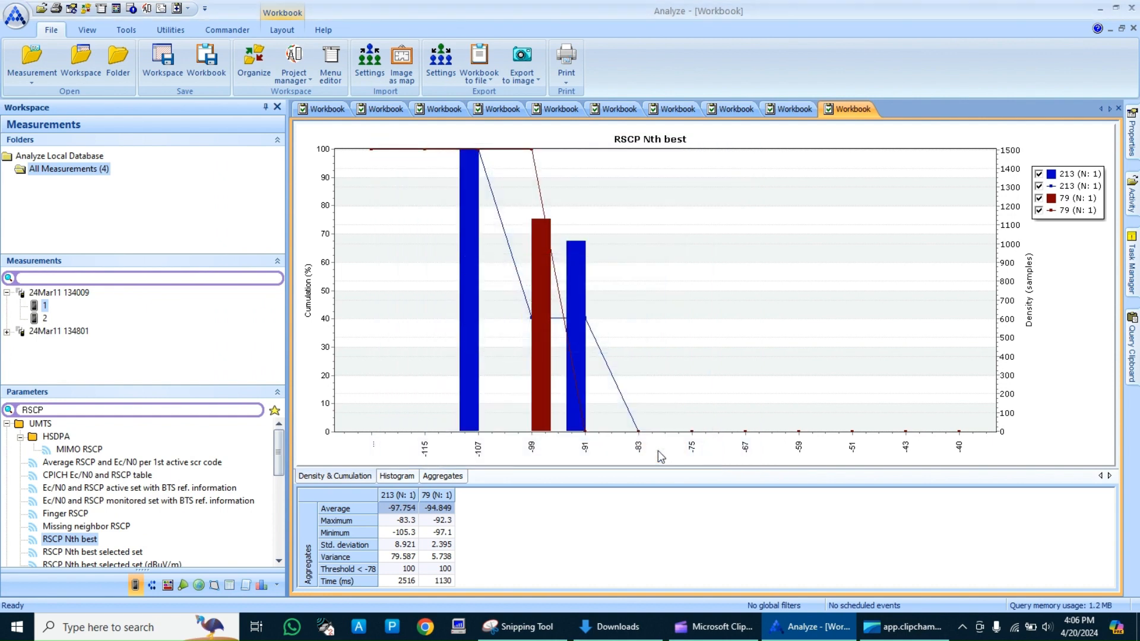
Try to open RSCP Nth best statistics grouped by BTS Reference Cell ID for device 1, accepting the default wizard filter.
right_click(92, 541)
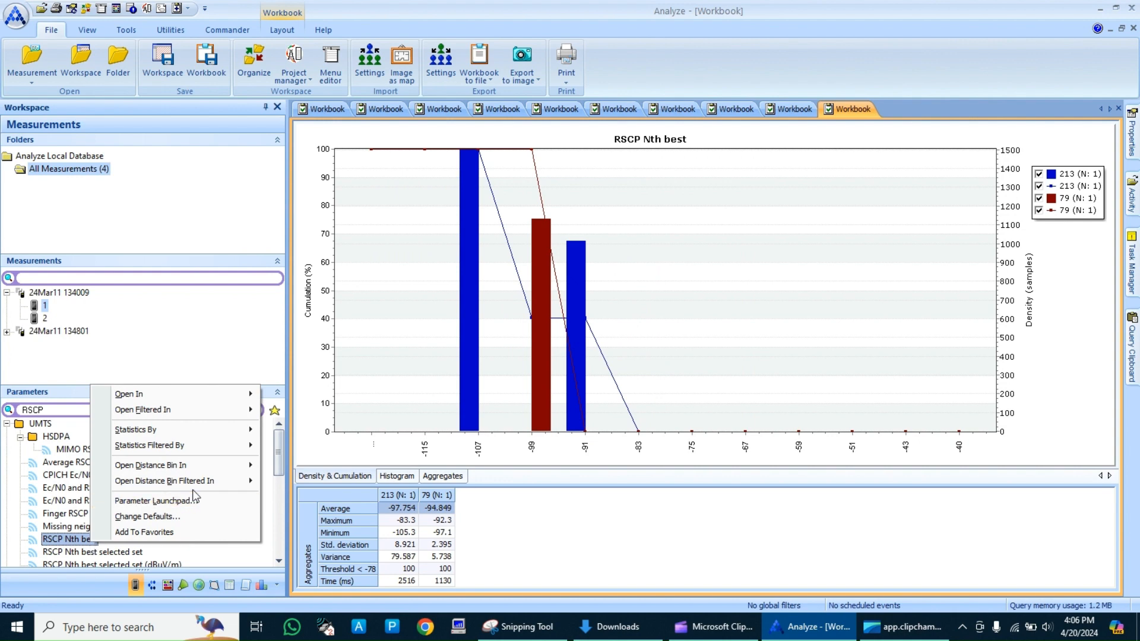
mouse_move(240, 433)
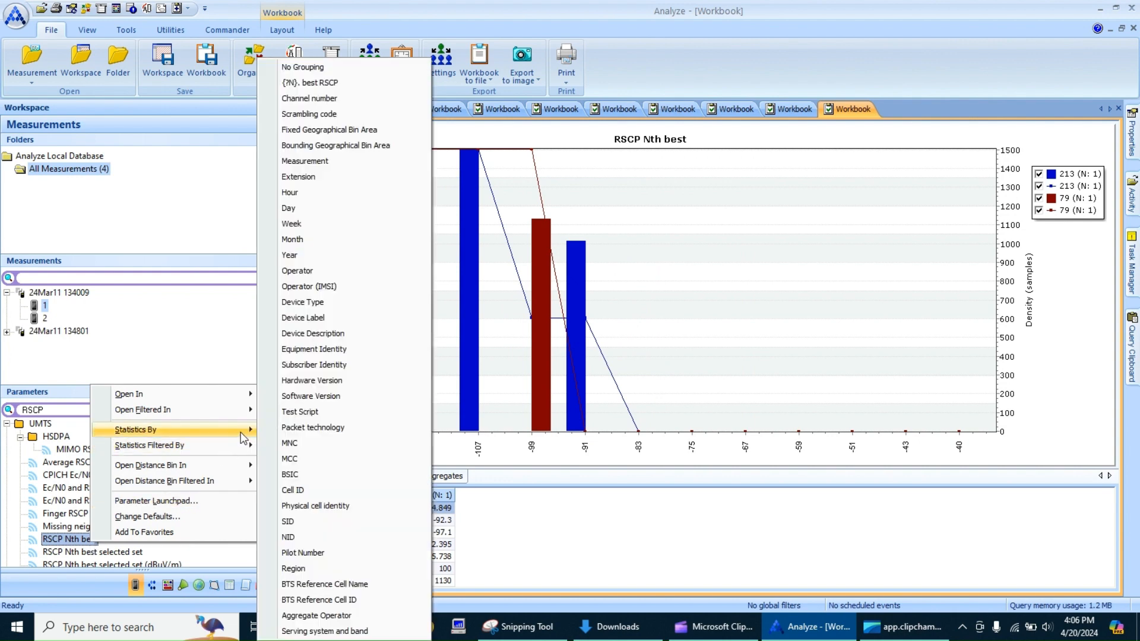
click(342, 606)
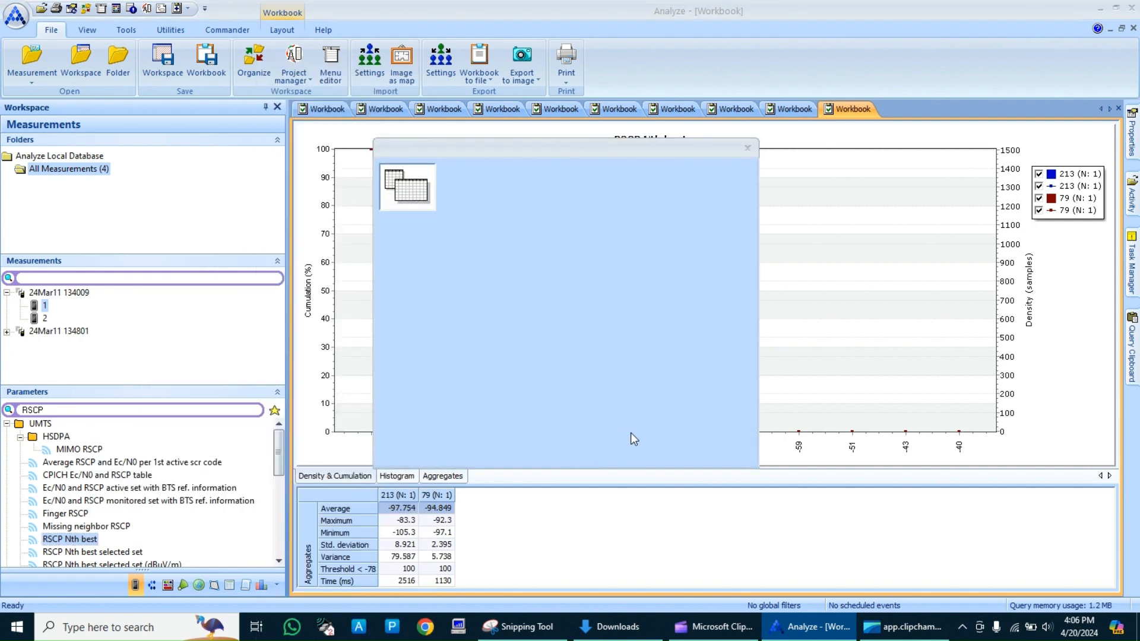
click(672, 449)
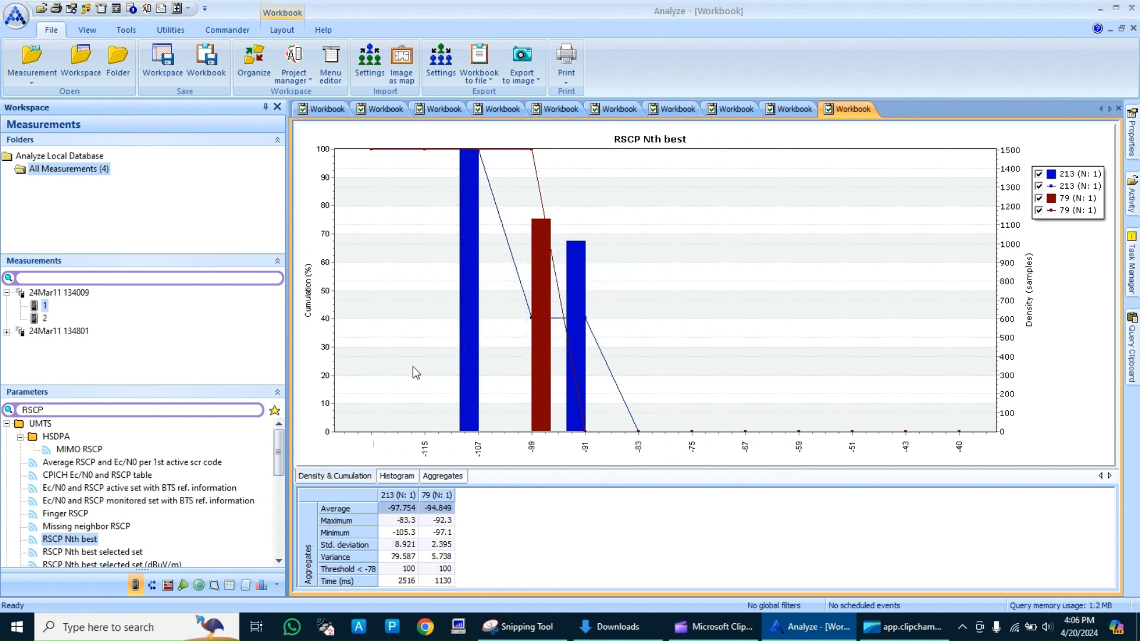
Try to open RSCP Nth best statistics grouped by Aggregate Operator for device 1, accepting the default wizard filter.
right_click(90, 538)
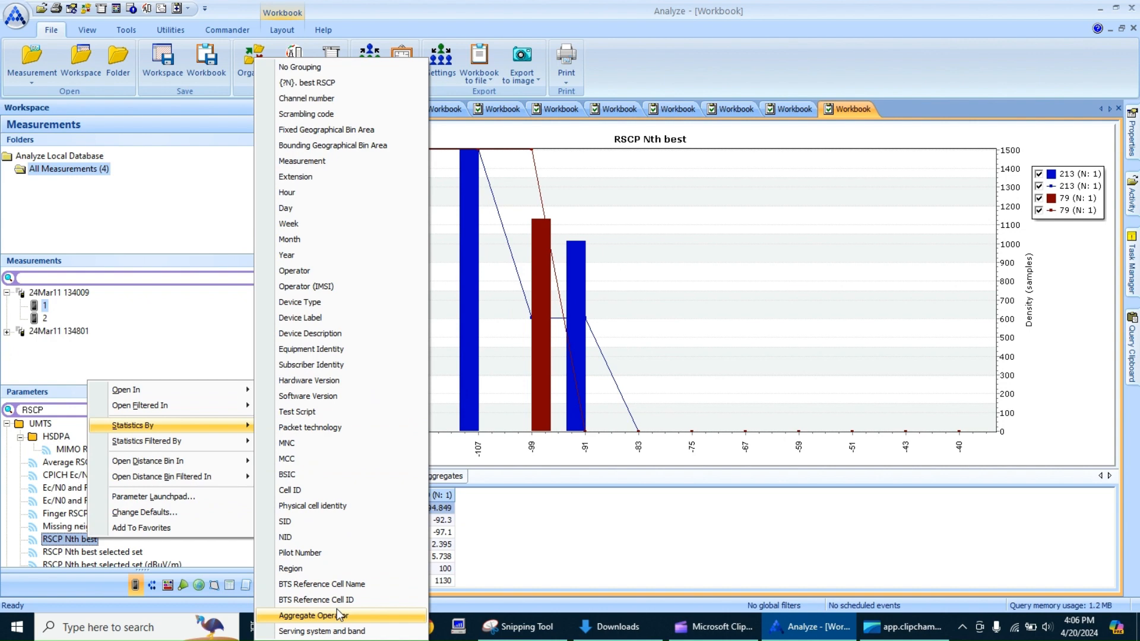
click(337, 615)
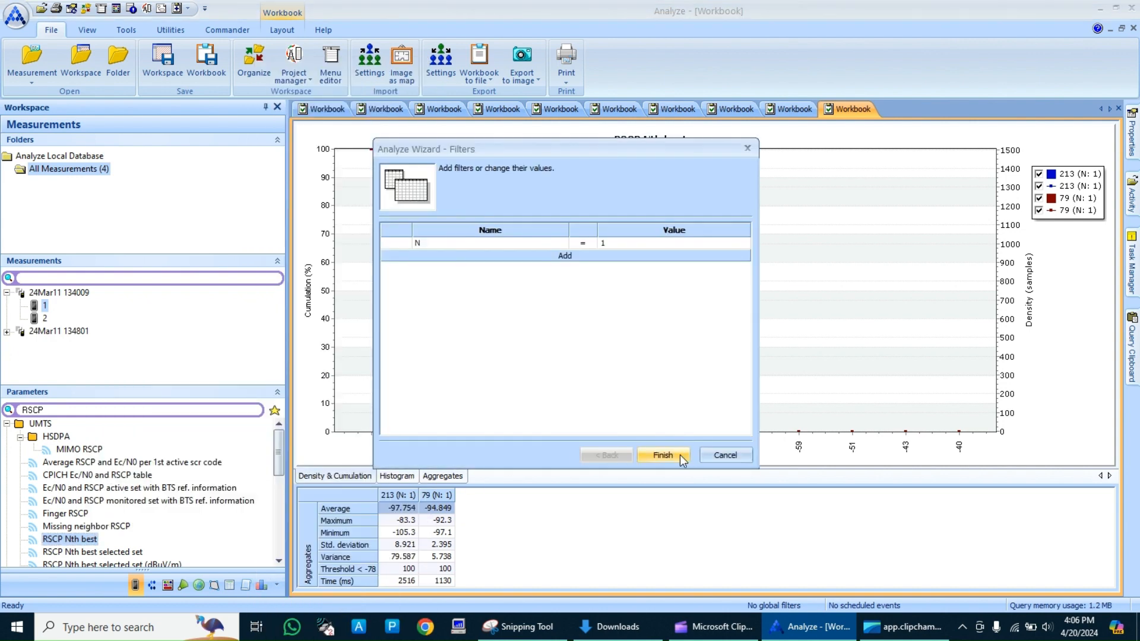
click(680, 454)
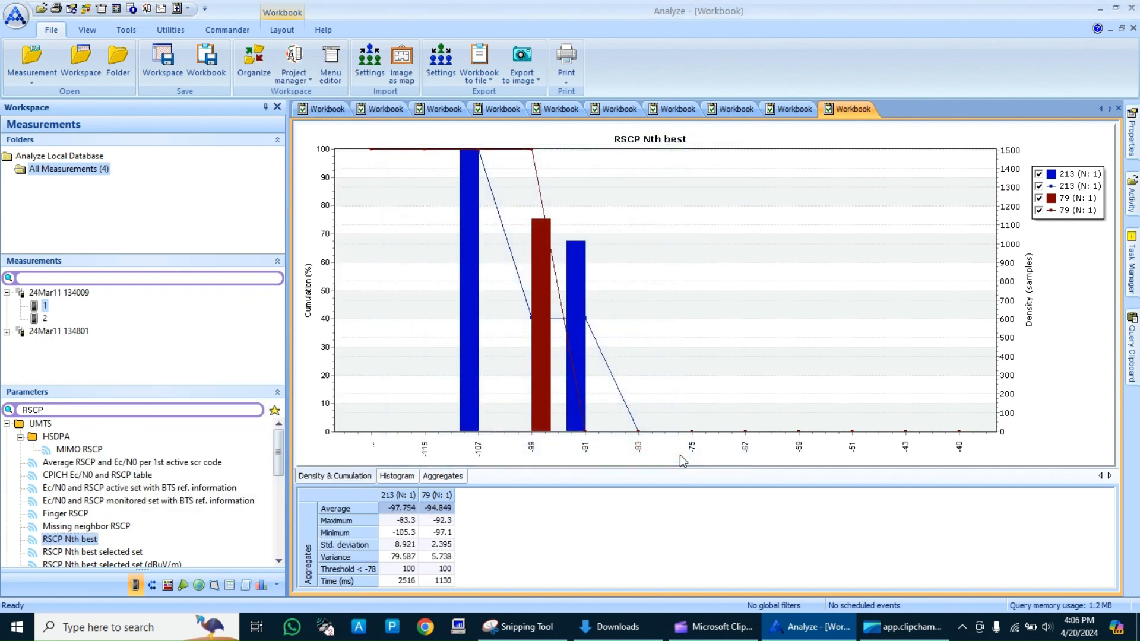
Open RSCP Nth best statistics grouped by Serving system and band for device 1, accepting the default wizard filter.
right_click(78, 540)
mouse_move(226, 429)
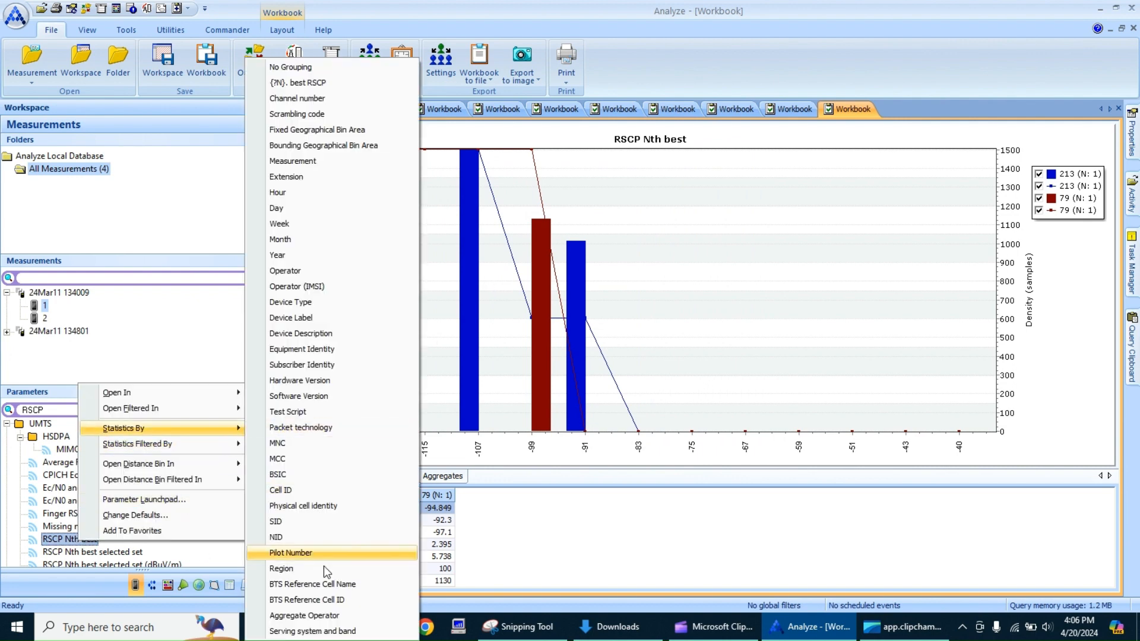
click(346, 632)
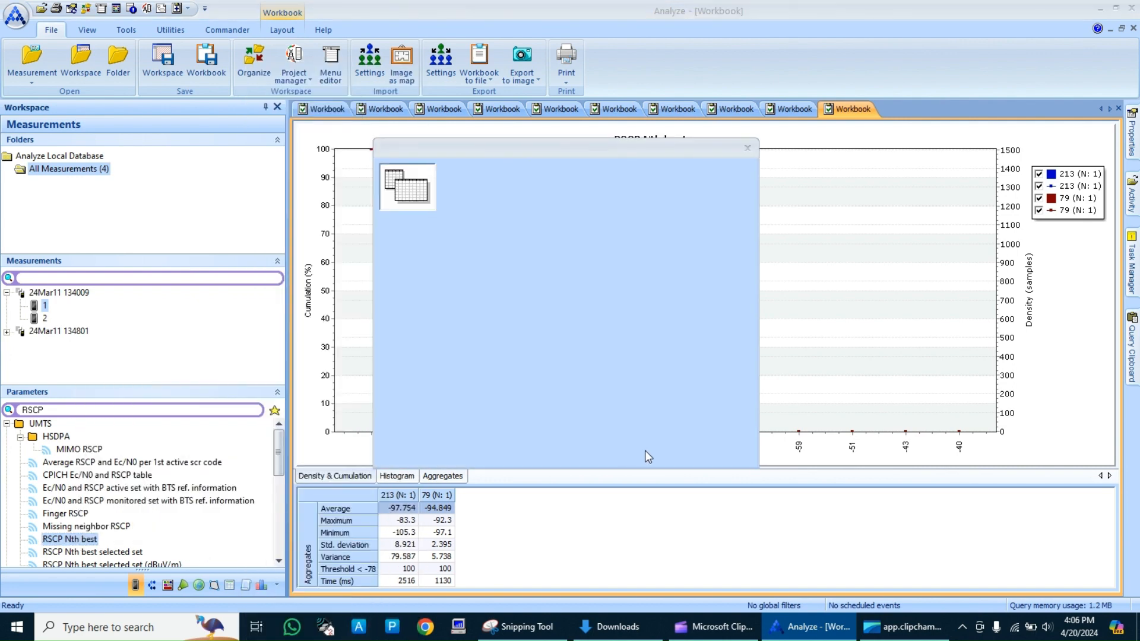
click(679, 457)
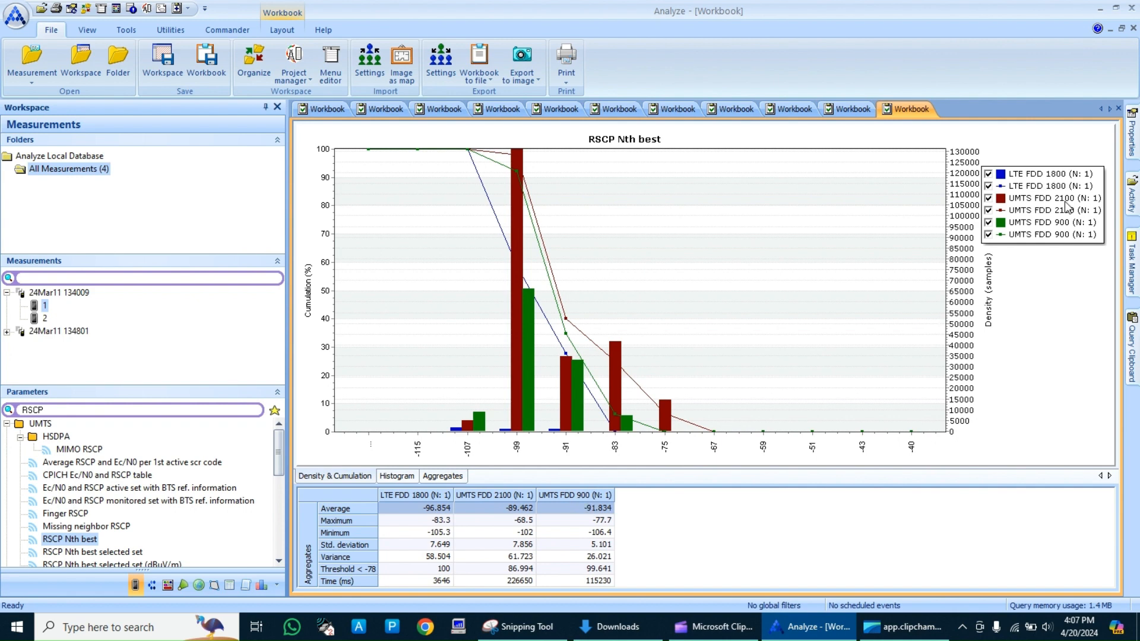
Hide the LTE FDD 1800 line and all UMTS FDD 2100 and UMTS FDD 900 series, leaving only the LTE FDD 1800 bars.
click(989, 186)
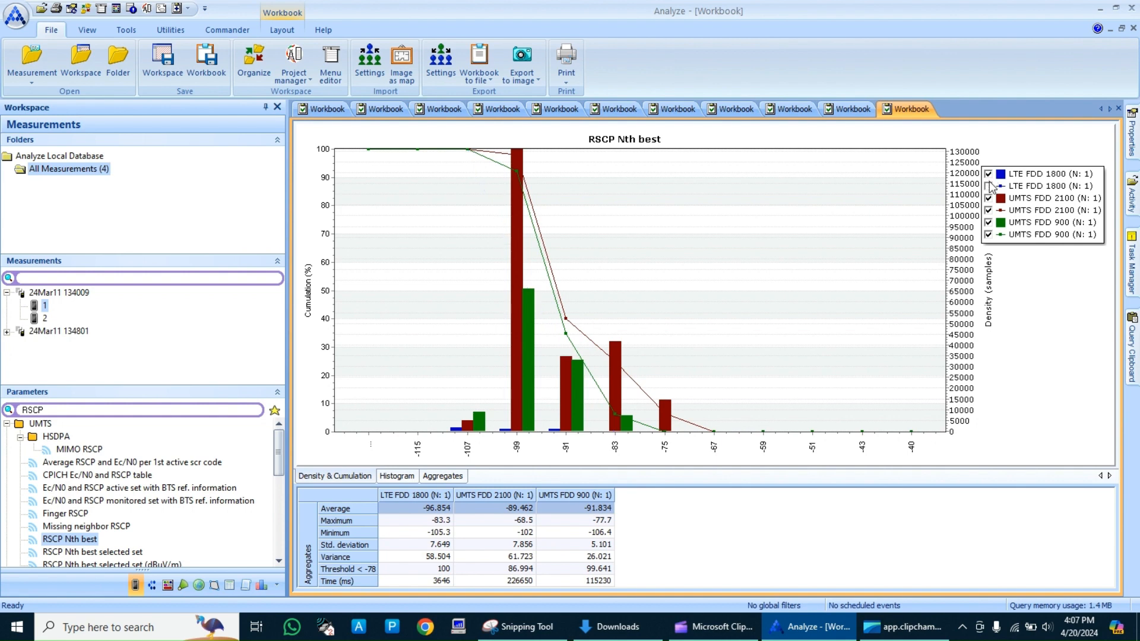
click(989, 198)
click(988, 210)
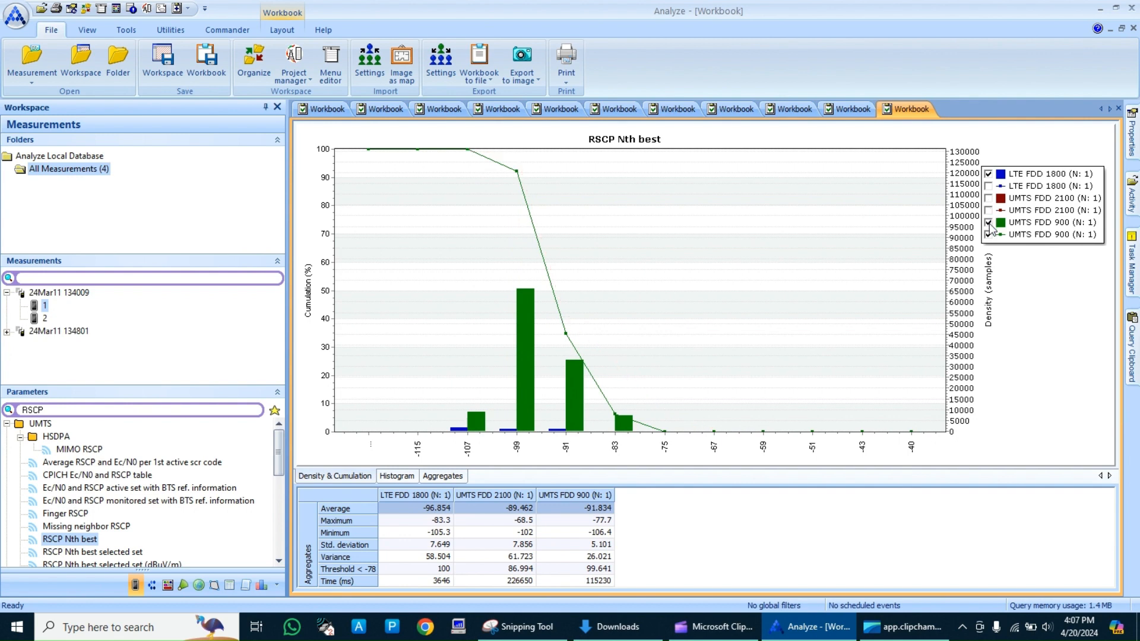
click(989, 222)
click(989, 234)
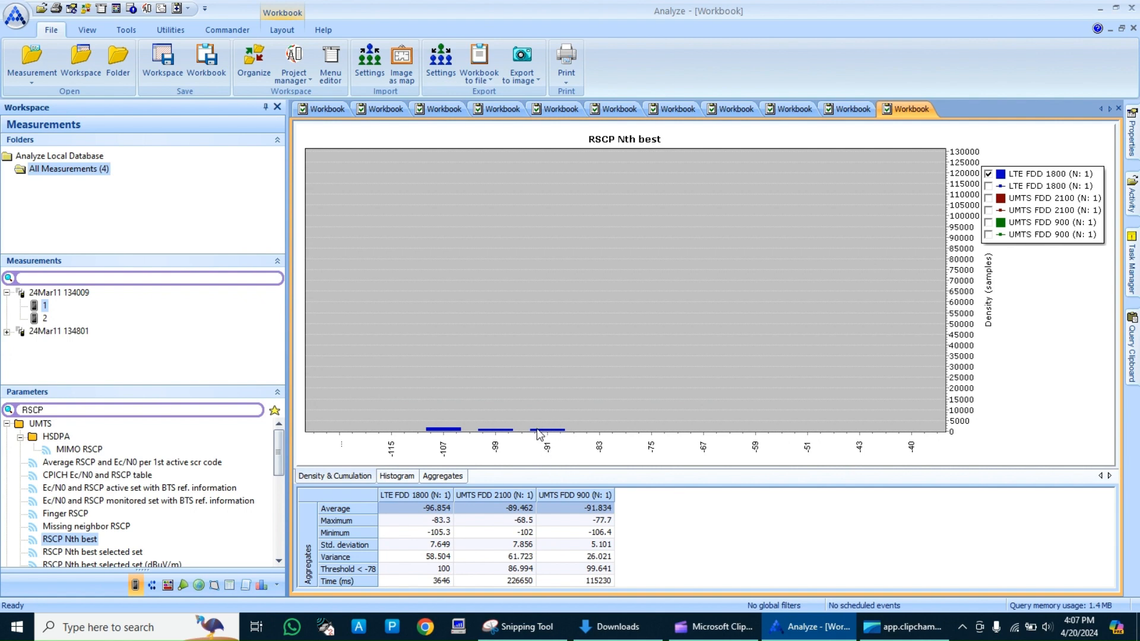
Show the LTE FDD 1800 line and the UMTS FDD 2100 and UMTS FDD 900 bars and lines in the chart again.
click(989, 186)
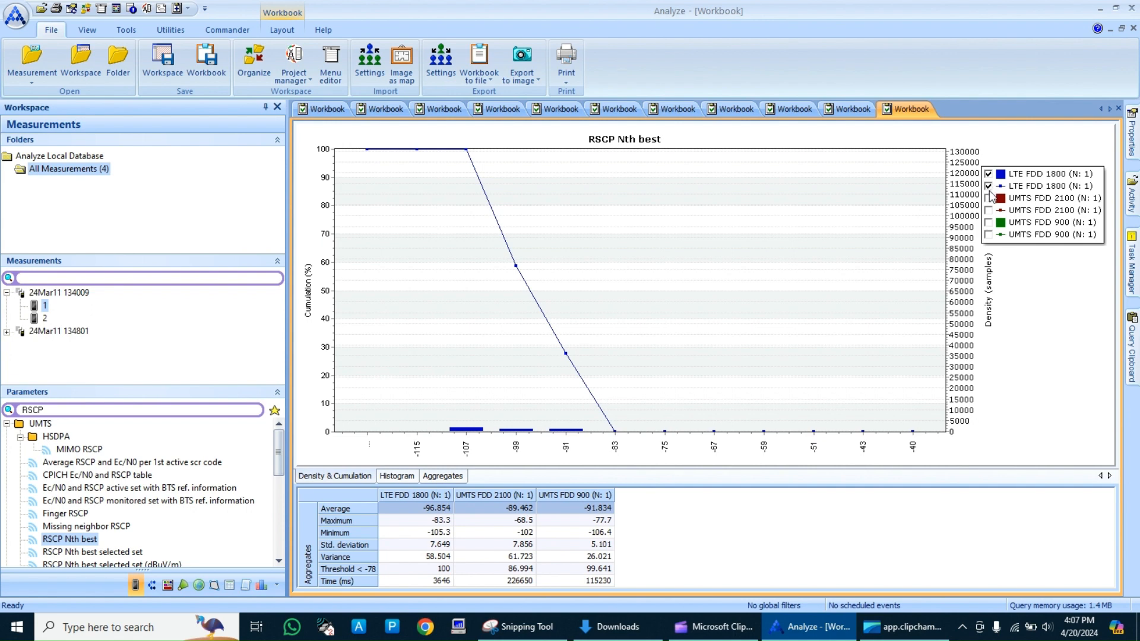
click(989, 198)
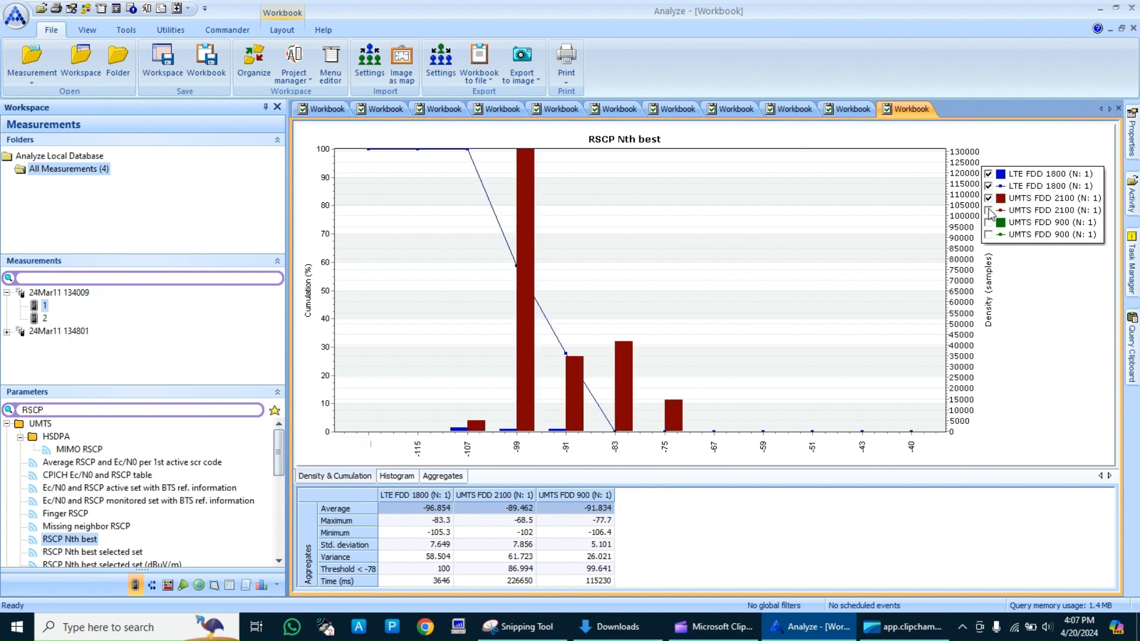
click(989, 211)
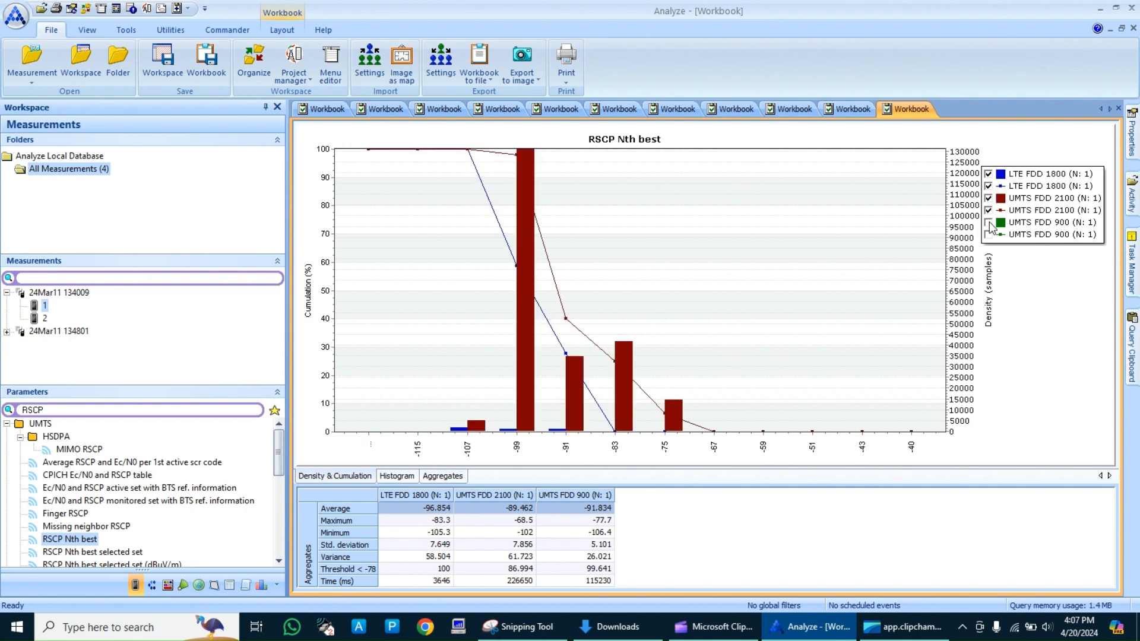
click(989, 223)
click(988, 235)
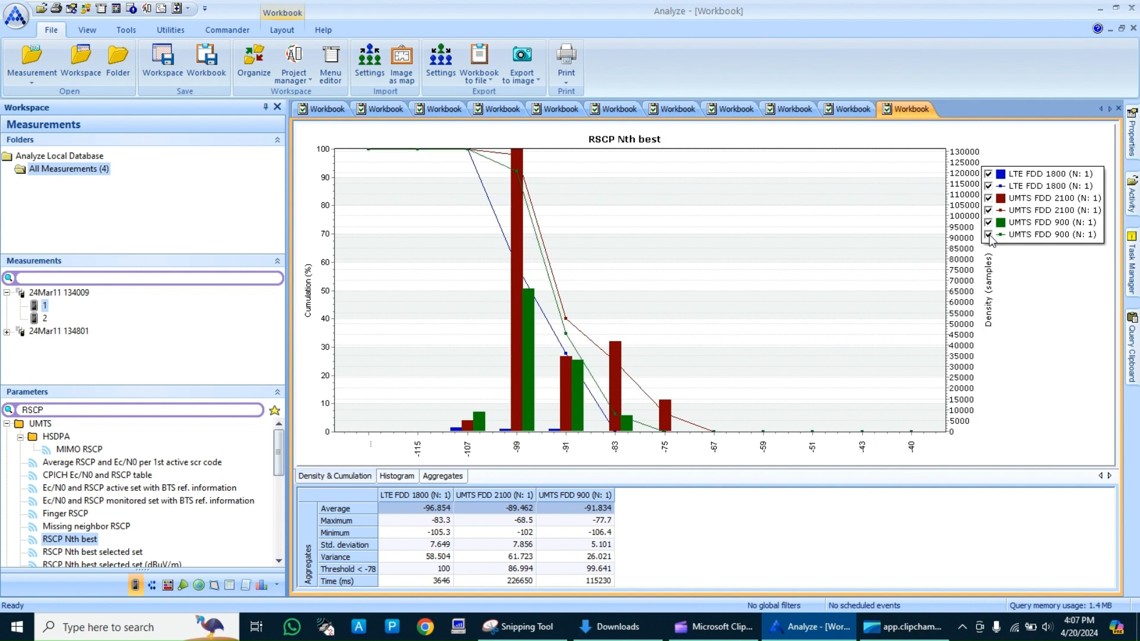
Hide both LTE FDD 1800 series to view only the UMTS bands, and restore them in the chart.
click(989, 186)
click(989, 174)
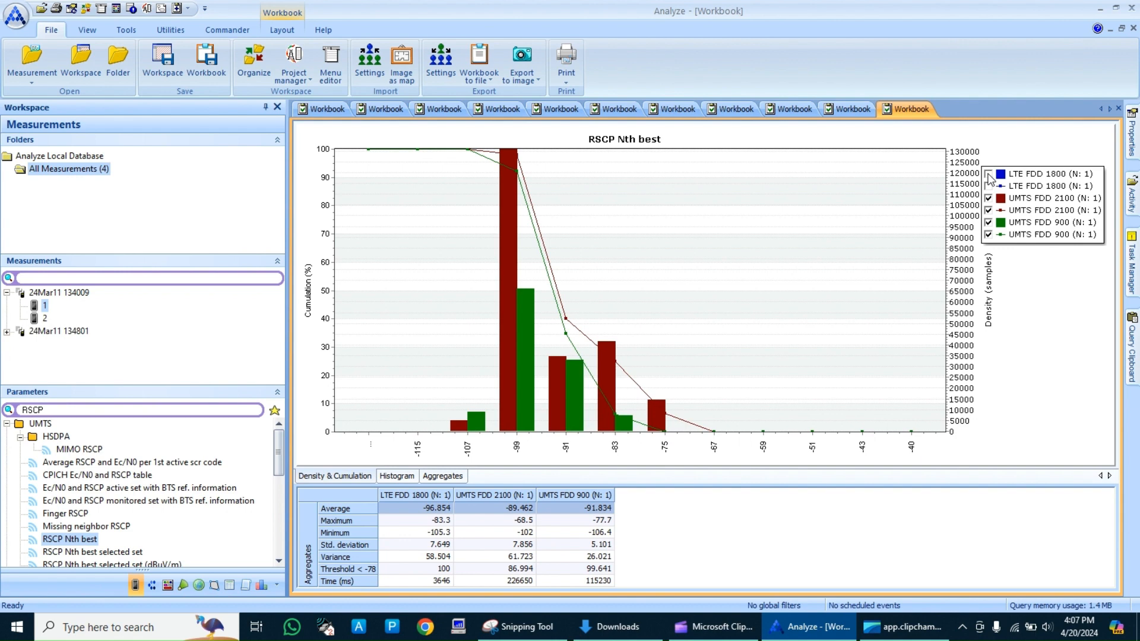
click(989, 175)
click(989, 186)
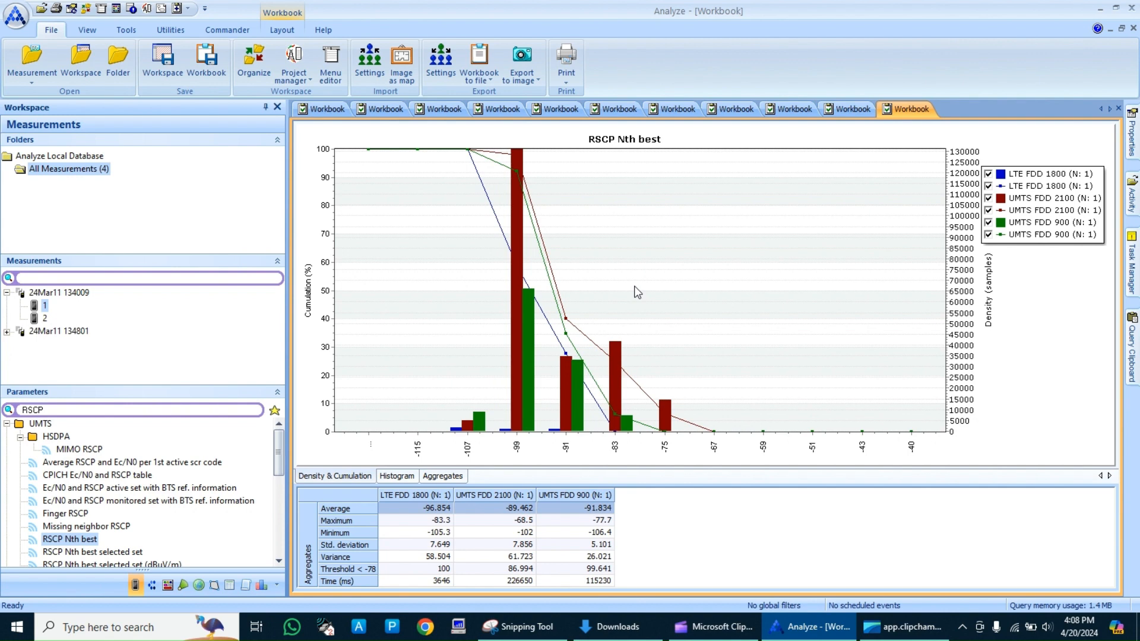
Review the Statistics By grouping options for RSCP Nth best, and minimize the program window to show the desktop.
right_click(91, 542)
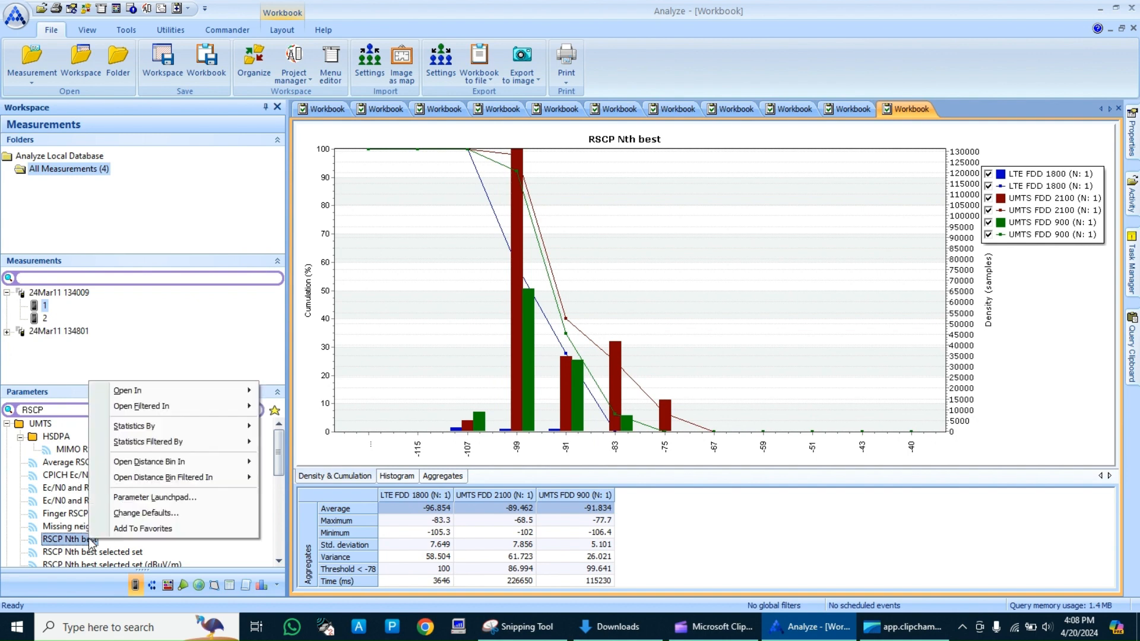
mouse_move(213, 430)
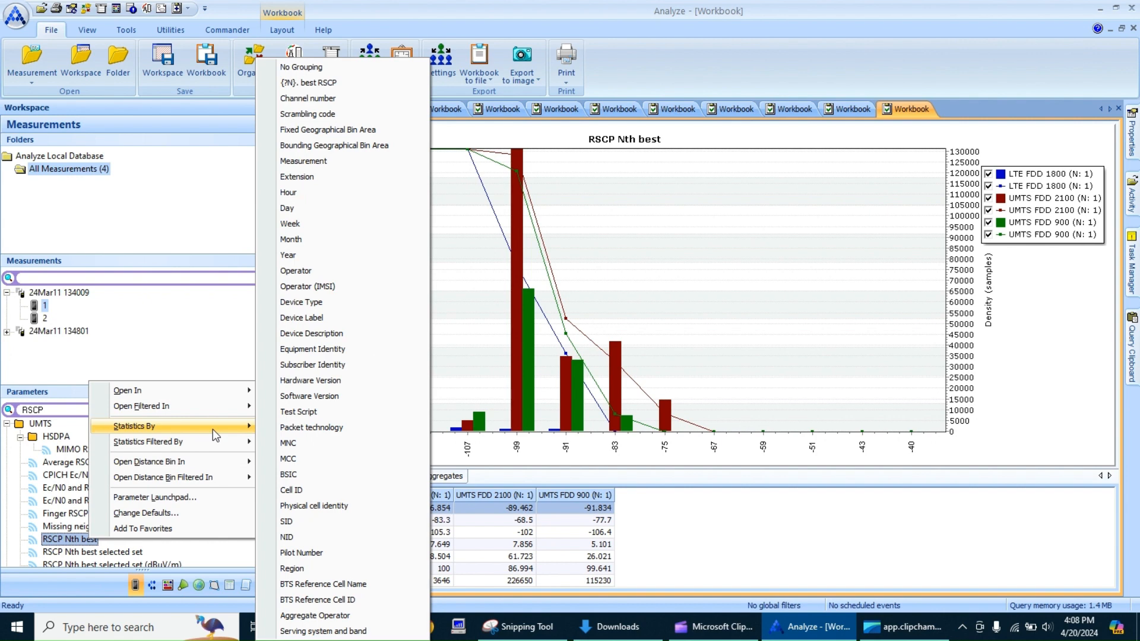
click(1100, 13)
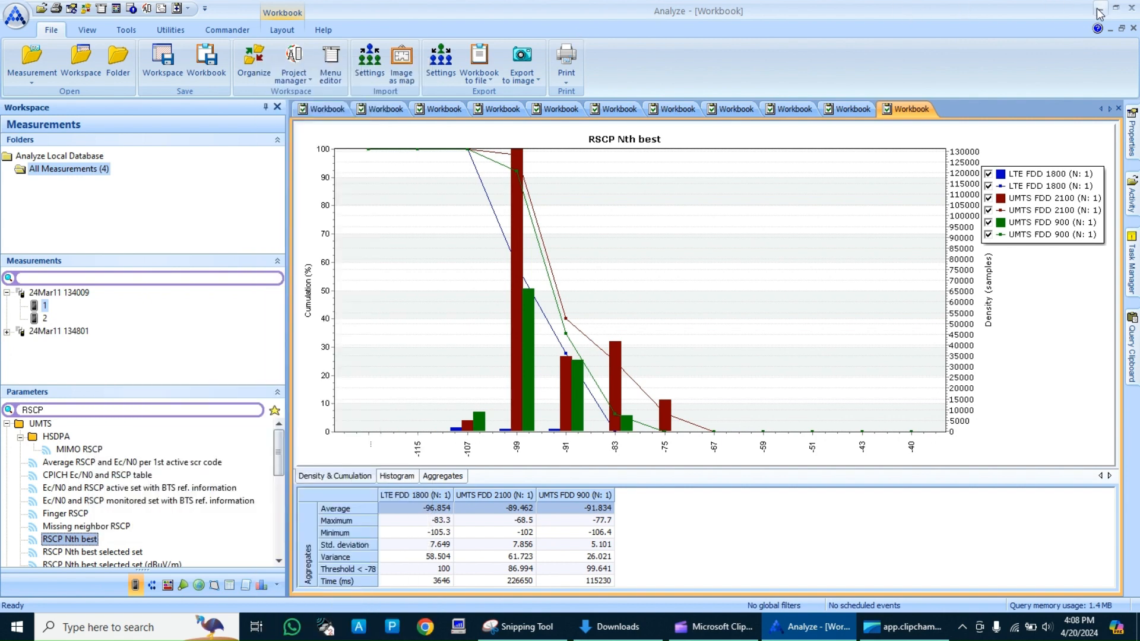
click(1100, 11)
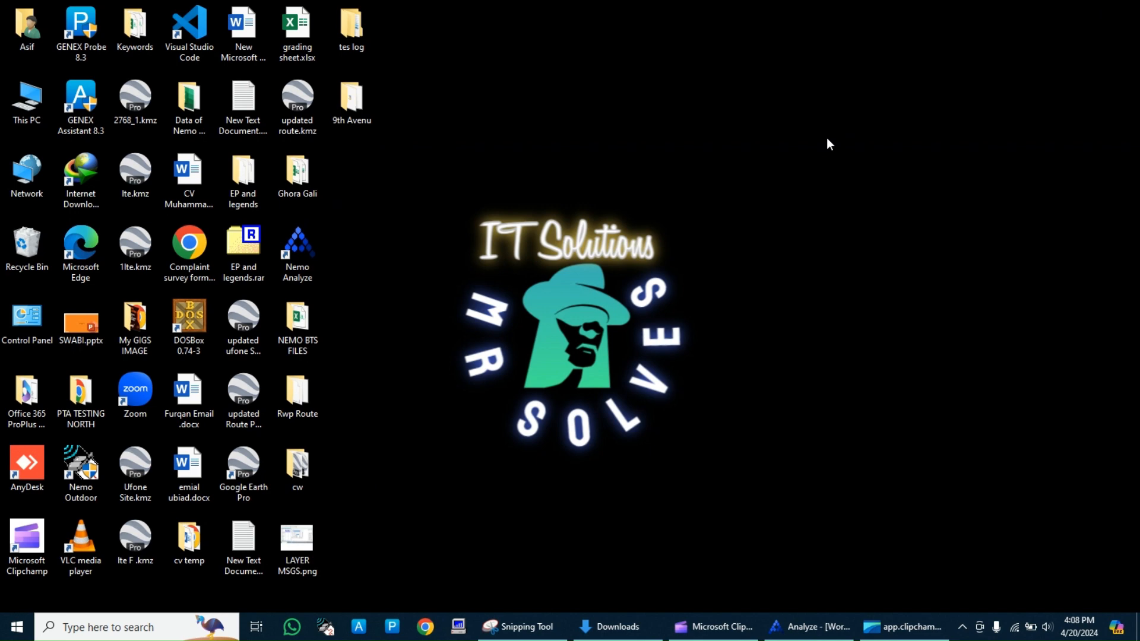